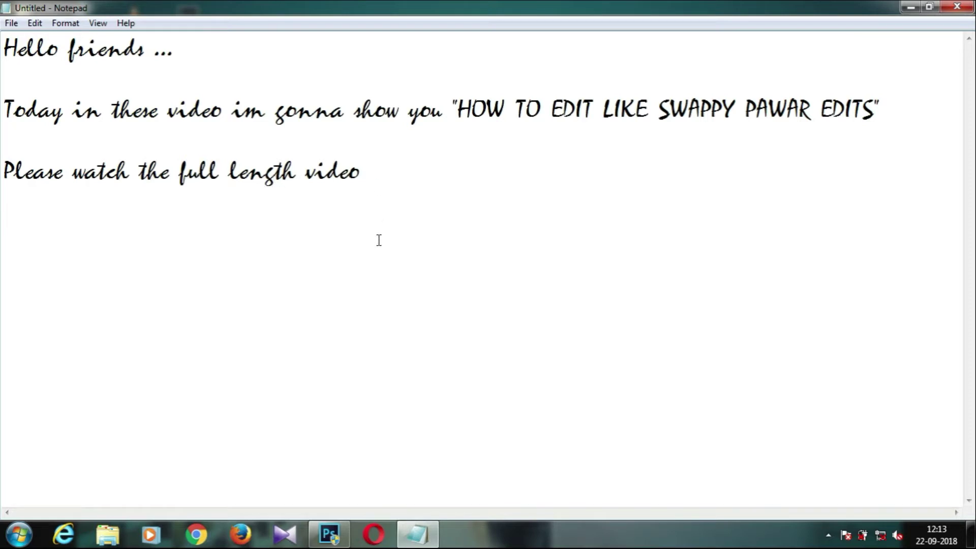
- Switch to Photoshop and duplicate the Background layer of the portrait photo
{"action": "left_click", "coordinate": [330, 535]}
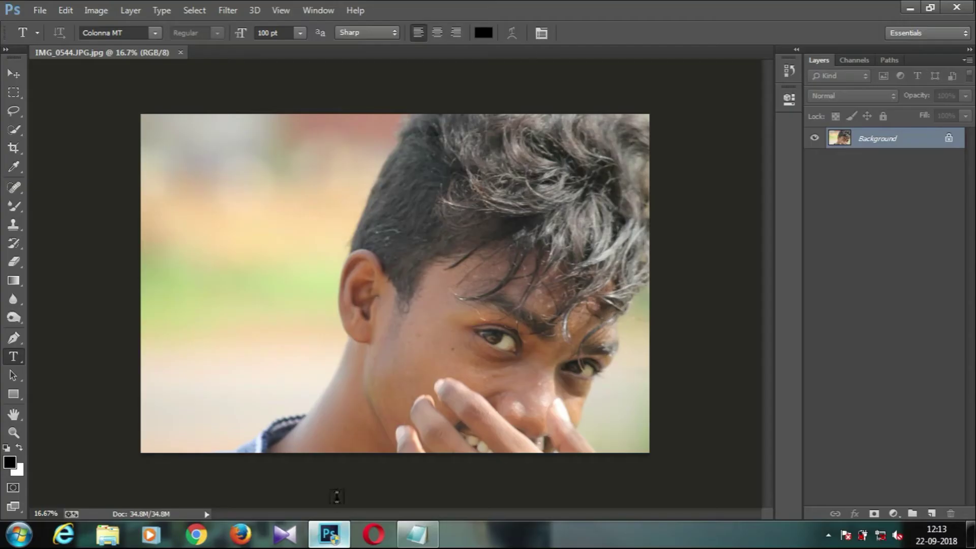
{"action": "left_click_drag", "start_coordinate": [925, 149], "coordinate": [932, 513]}
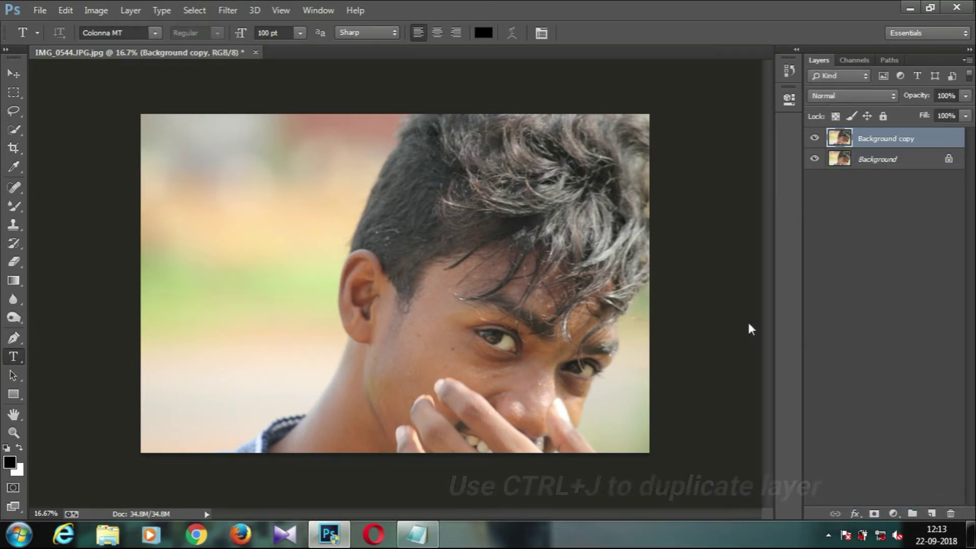
{"action": "left_click", "coordinate": [21, 74]}
{"action": "left_click", "coordinate": [228, 10]}
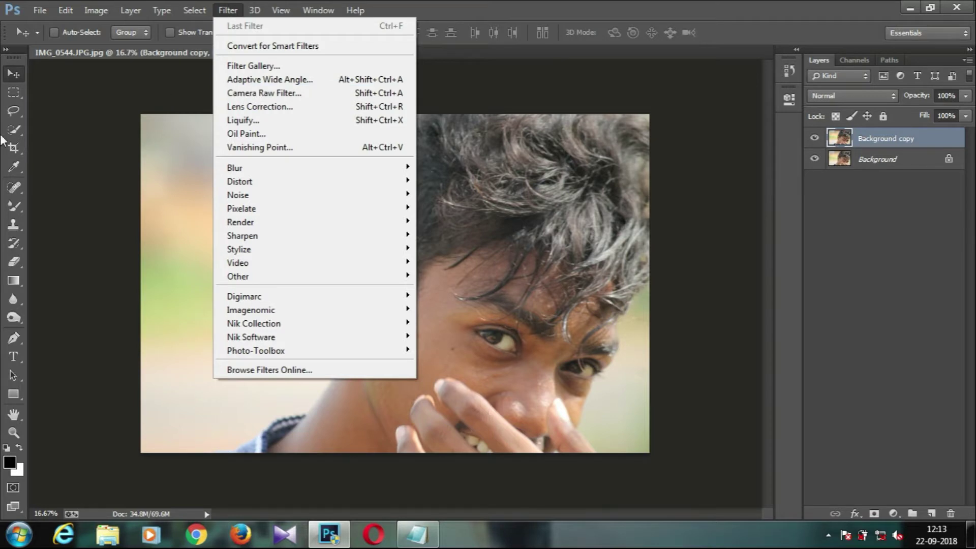
- Select the blurred backdrop on both sides of the head with the Quick Selection tool, excluding the face and hair
{"action": "left_click", "coordinate": [16, 130]}
{"action": "mouse_move", "coordinate": [273, 393]}
{"action": "left_mouse_down"}
{"action": "mouse_move", "coordinate": [242, 251]}
{"action": "mouse_move", "coordinate": [211, 172]}
{"action": "left_mouse_up"}
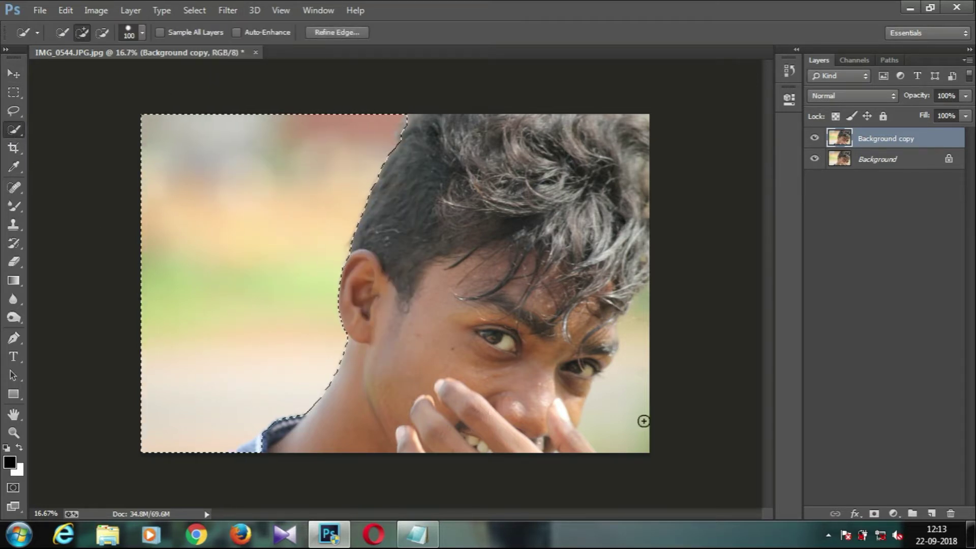
{"action": "mouse_move", "coordinate": [632, 381]}
{"action": "left_mouse_down"}
{"action": "mouse_move", "coordinate": [643, 348]}
{"action": "mouse_move", "coordinate": [605, 343]}
{"action": "left_mouse_up"}
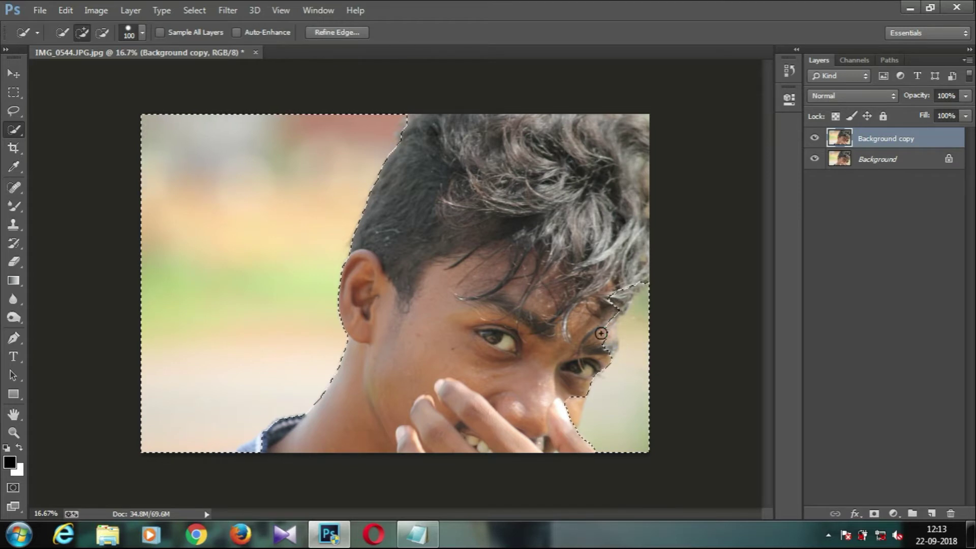
{"action": "left_click", "coordinate": [102, 33]}
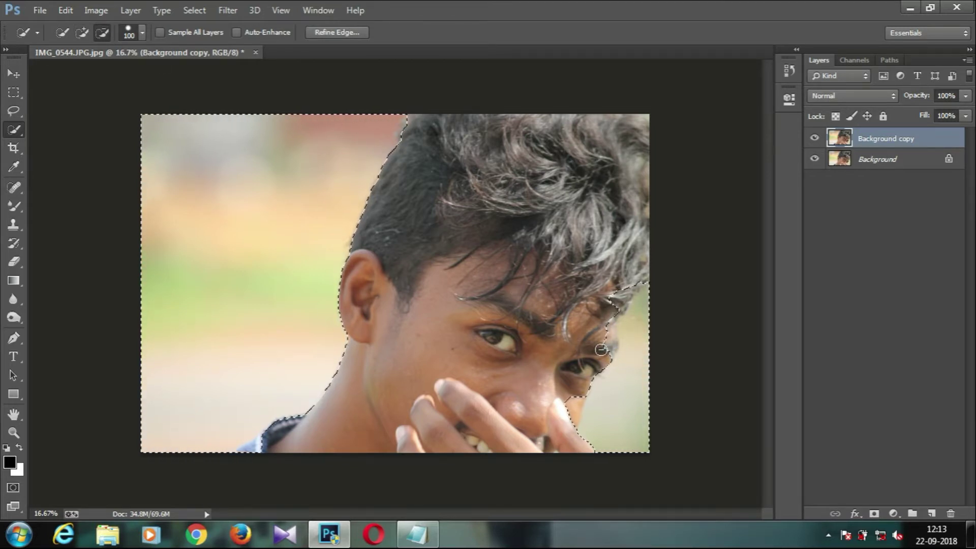
{"action": "mouse_move", "coordinate": [602, 350]}
{"action": "left_mouse_down"}
{"action": "mouse_move", "coordinate": [615, 301]}
{"action": "mouse_move", "coordinate": [643, 280]}
{"action": "left_mouse_up"}
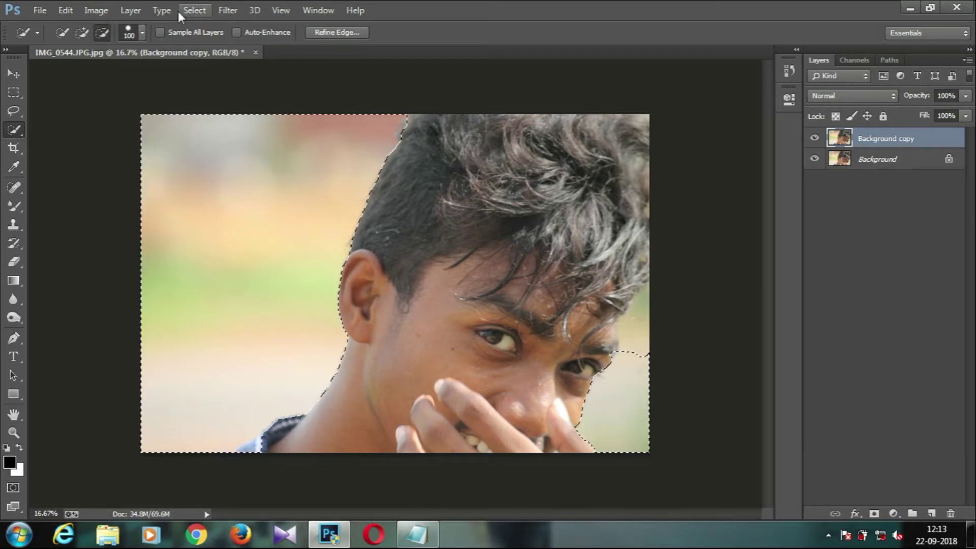
{"action": "left_click", "coordinate": [84, 31]}
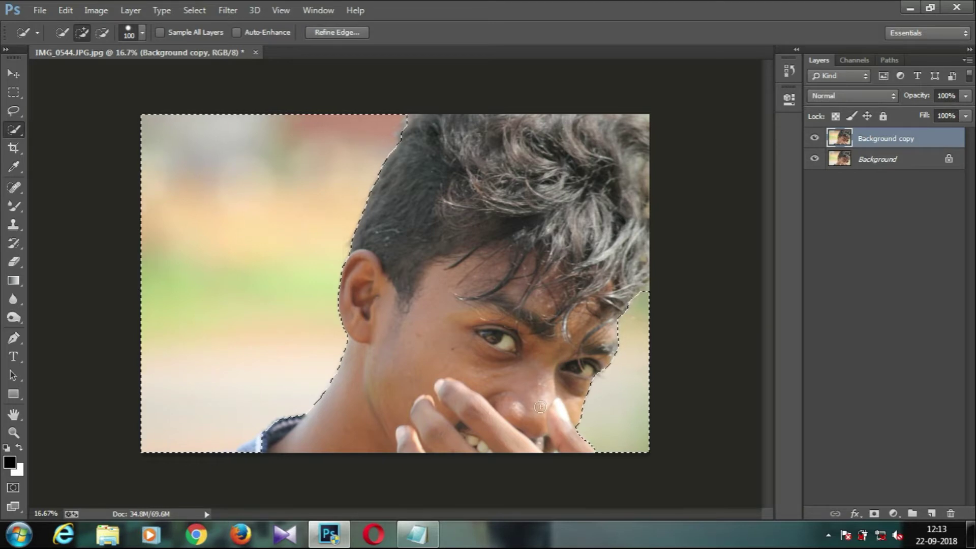
{"action": "key", "text": "alt"}
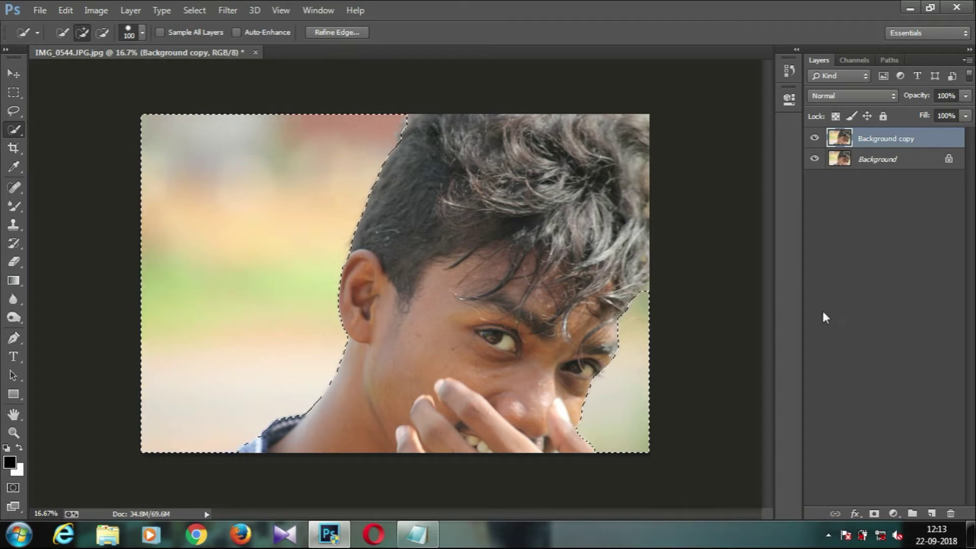
- Mask the Background copy layer with the selection and refine the mask edge along the hair, eyelashes and shirt collar
{"action": "left_click", "coordinate": [874, 514]}
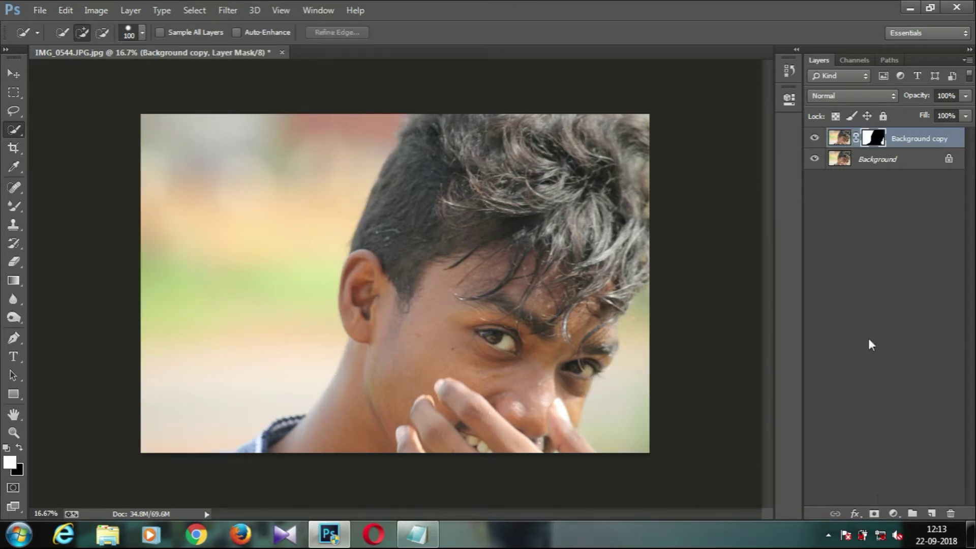
{"action": "right_click", "coordinate": [878, 141]}
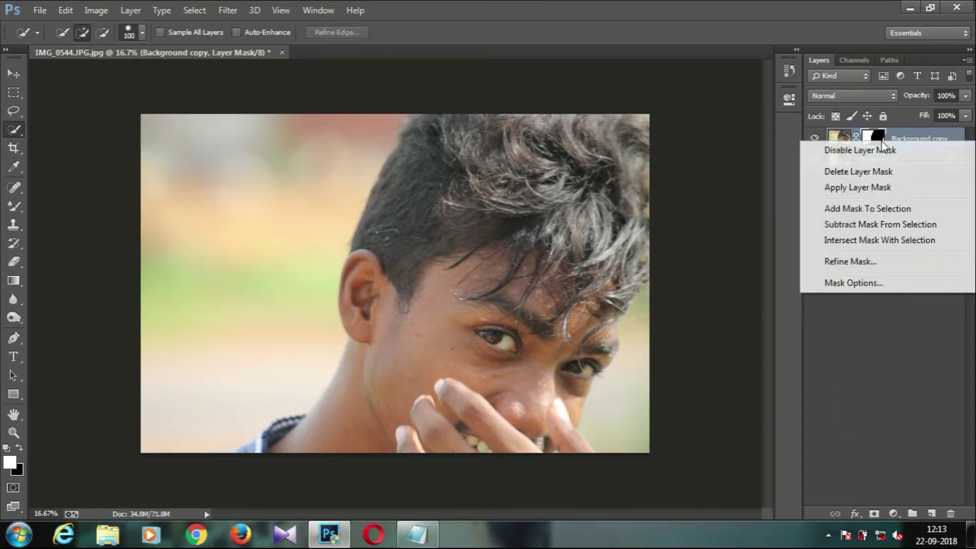
{"action": "left_click", "coordinate": [869, 257]}
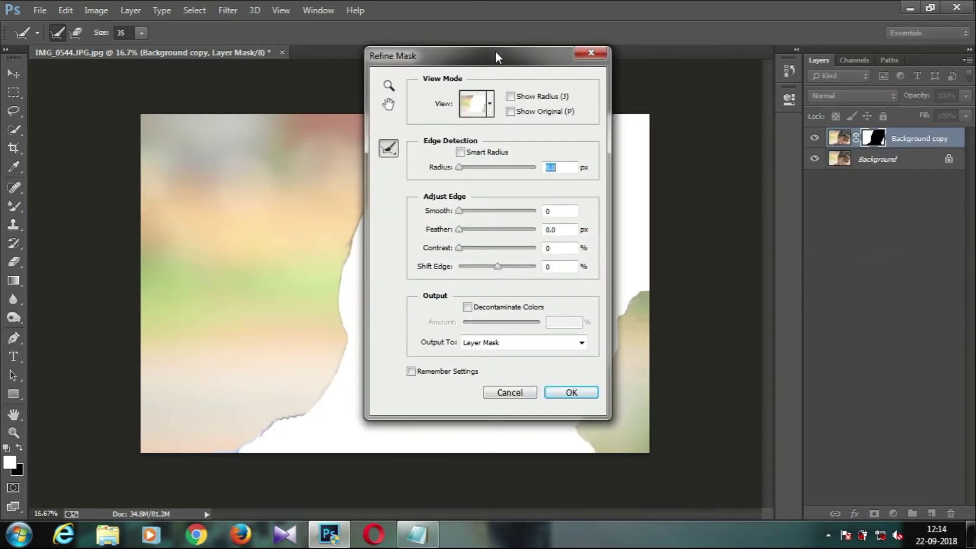
{"action": "left_click_drag", "start_coordinate": [507, 66], "coordinate": [827, 64]}
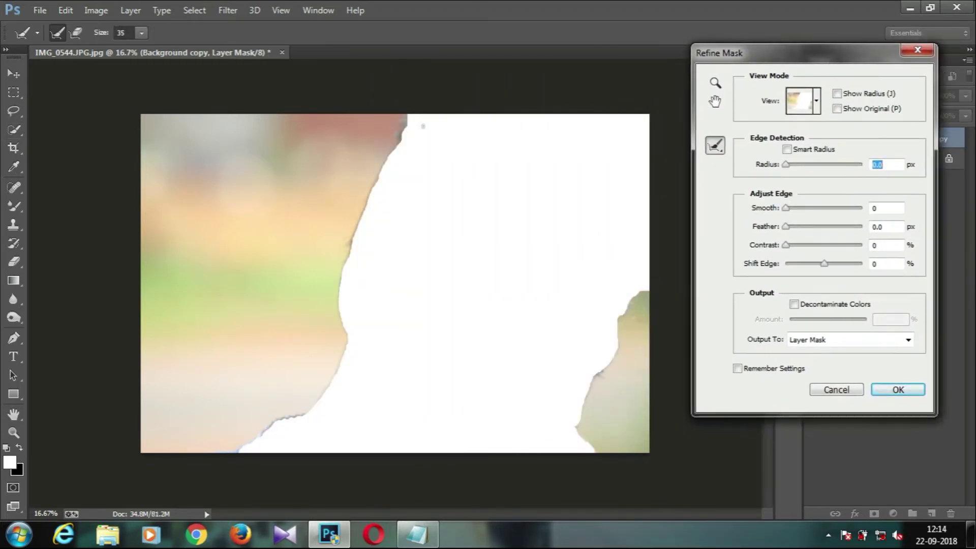
{"action": "left_click_drag", "start_coordinate": [398, 163], "coordinate": [407, 122]}
{"action": "left_click_drag", "start_coordinate": [604, 364], "coordinate": [604, 376]}
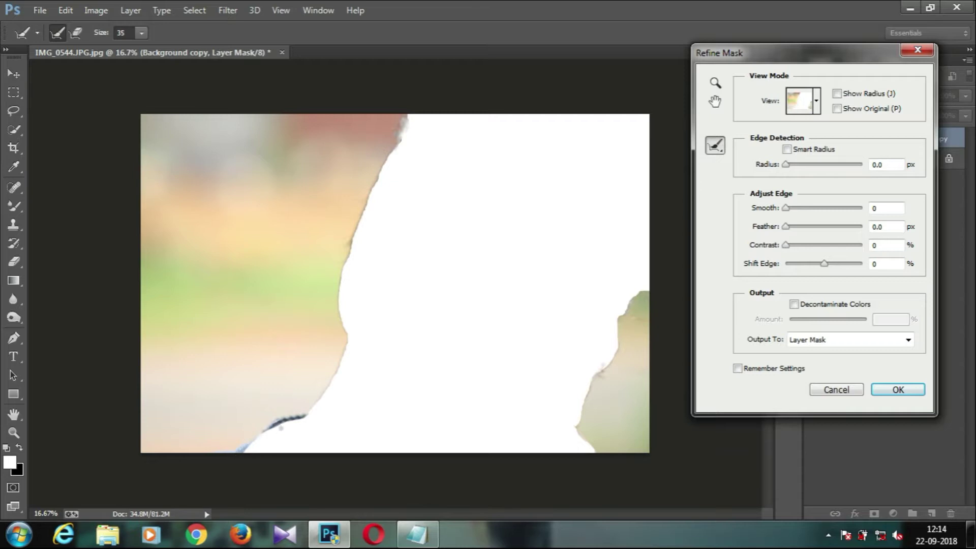
{"action": "left_click_drag", "start_coordinate": [280, 429], "coordinate": [305, 416]}
{"action": "left_click", "coordinate": [887, 388]}
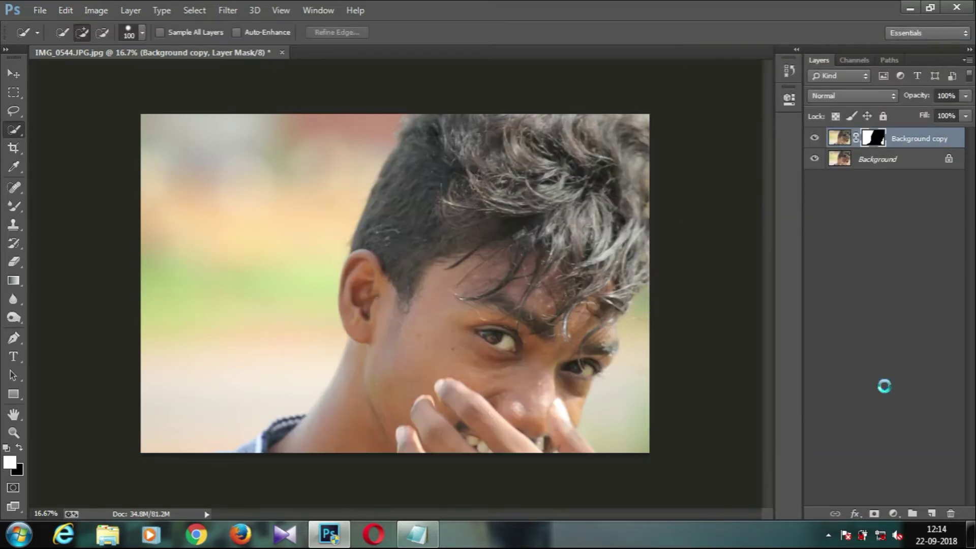
- Load the refined mask as a selection, delete the mask, and copy the selected backdrop to a new layer
{"action": "left_click", "coordinate": [878, 142], "text": "ctrl"}
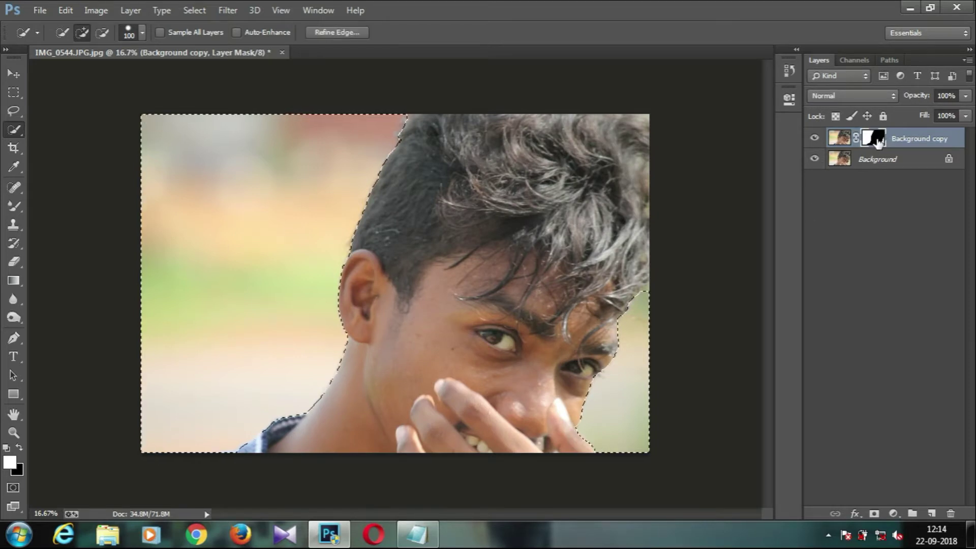
{"action": "right_click", "coordinate": [878, 142]}
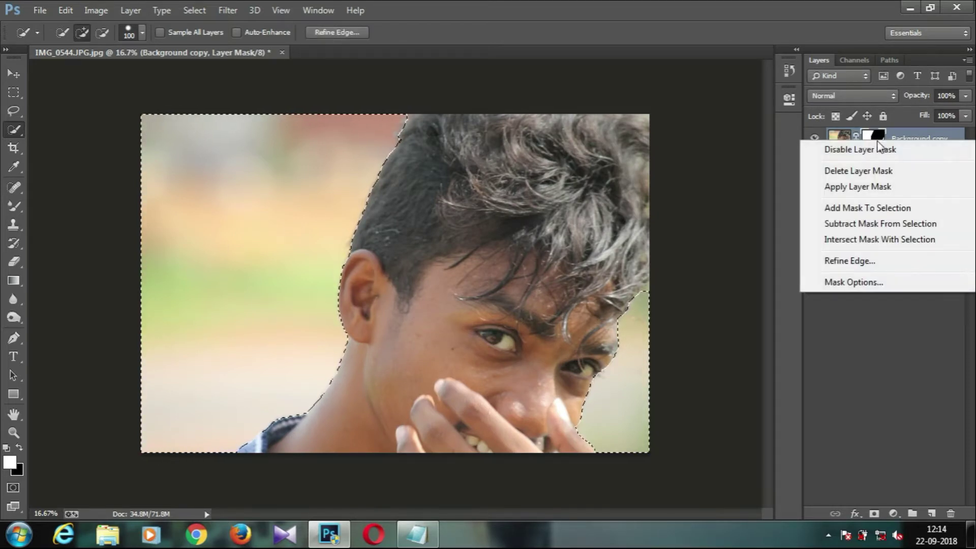
{"action": "left_click", "coordinate": [880, 173]}
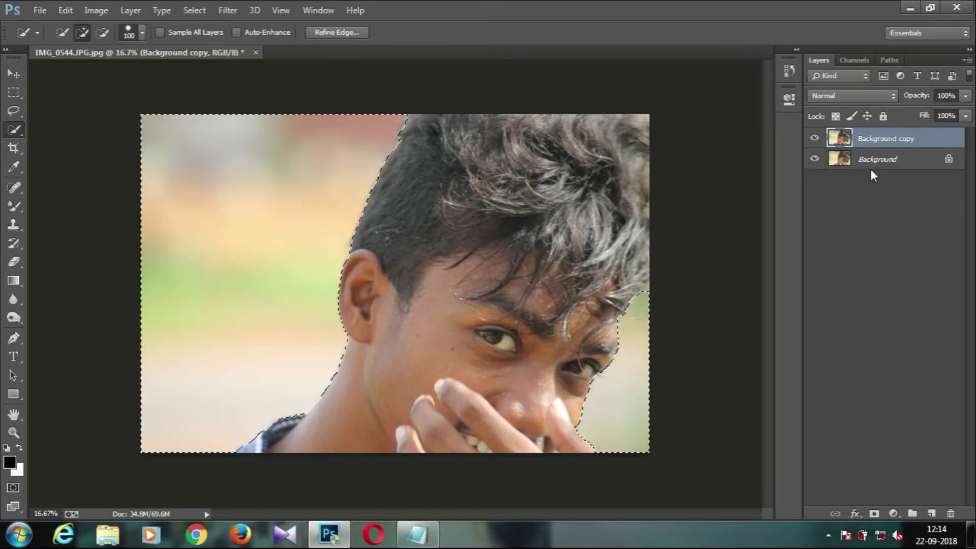
{"action": "key", "text": "ctrl+j"}
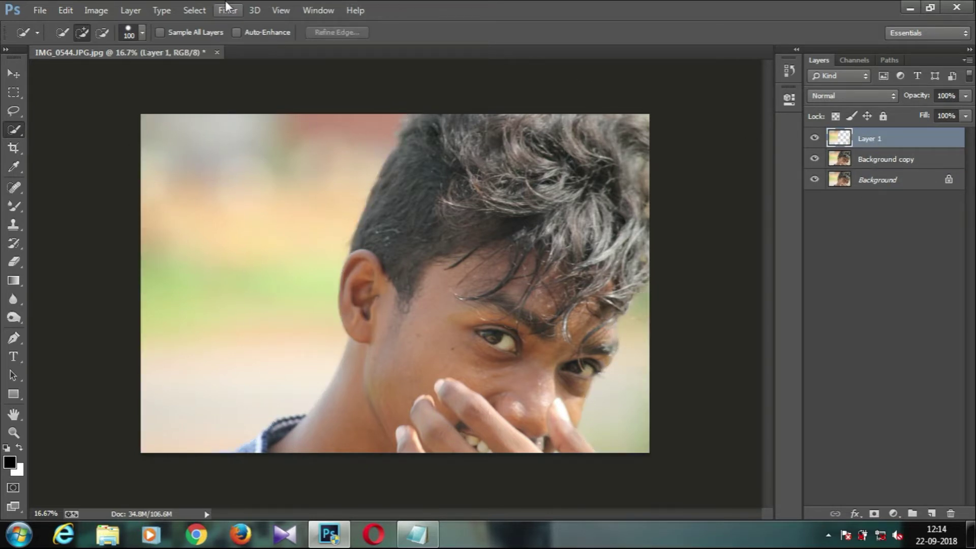
- In the Camera Raw filter, set the backdrop layer's Reds, Oranges, Yellows and Greens saturation to -100
{"action": "left_click", "coordinate": [227, 8]}
{"action": "left_click", "coordinate": [262, 94]}
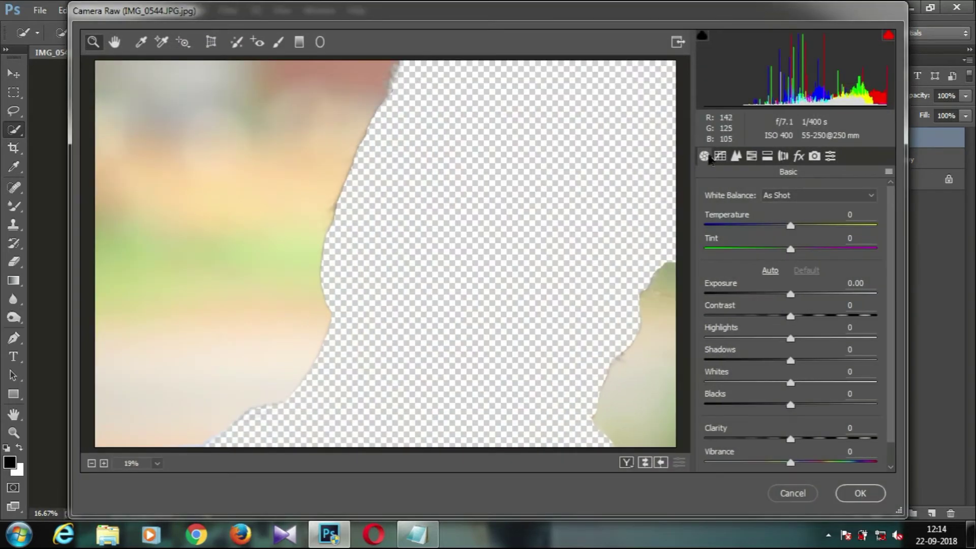
{"action": "left_click", "coordinate": [739, 158]}
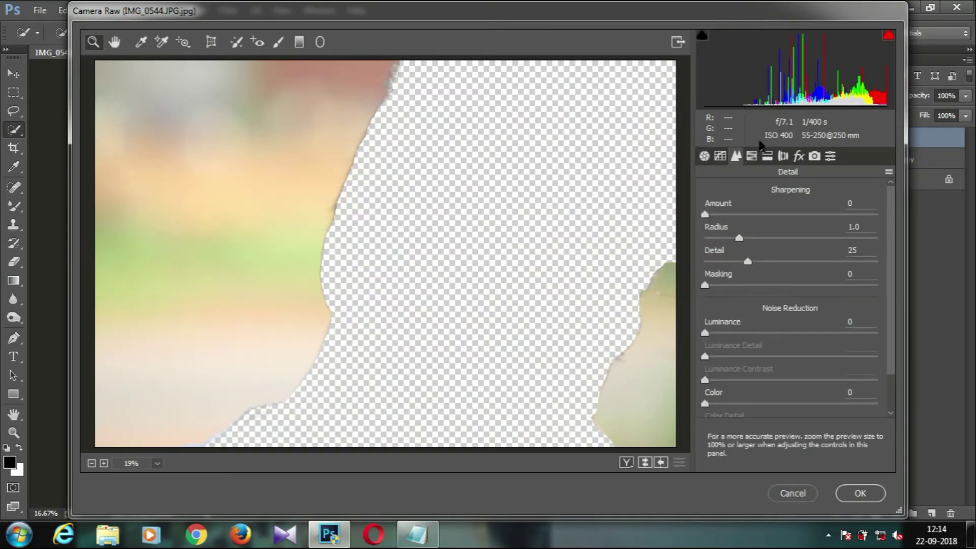
{"action": "left_click", "coordinate": [752, 157]}
{"action": "left_click", "coordinate": [745, 213]}
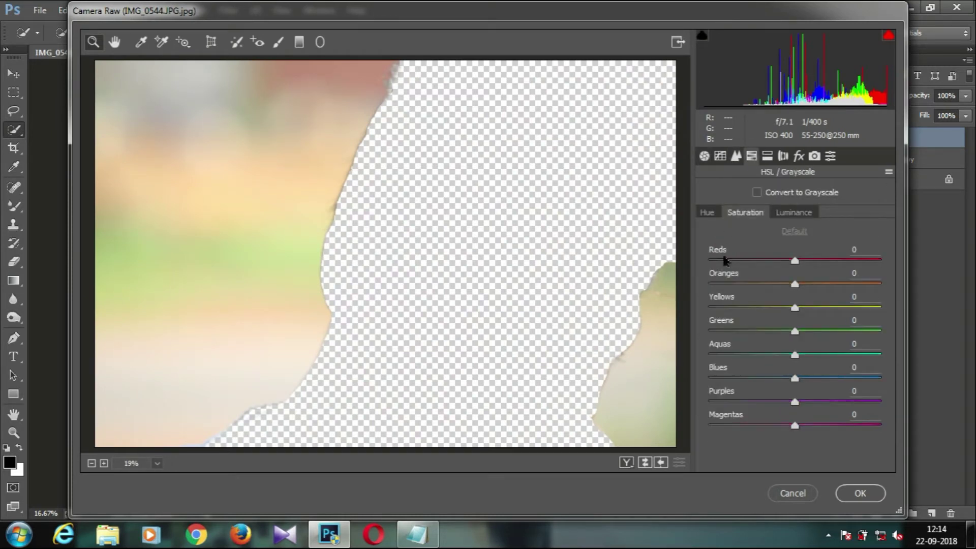
{"action": "left_click_drag", "start_coordinate": [714, 260], "coordinate": [677, 267]}
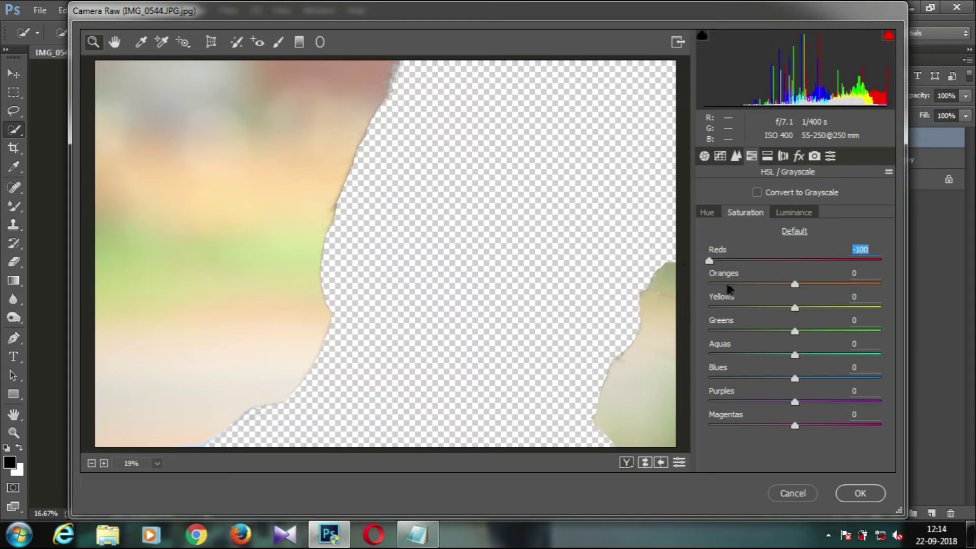
{"action": "left_click_drag", "start_coordinate": [727, 331], "coordinate": [698, 334]}
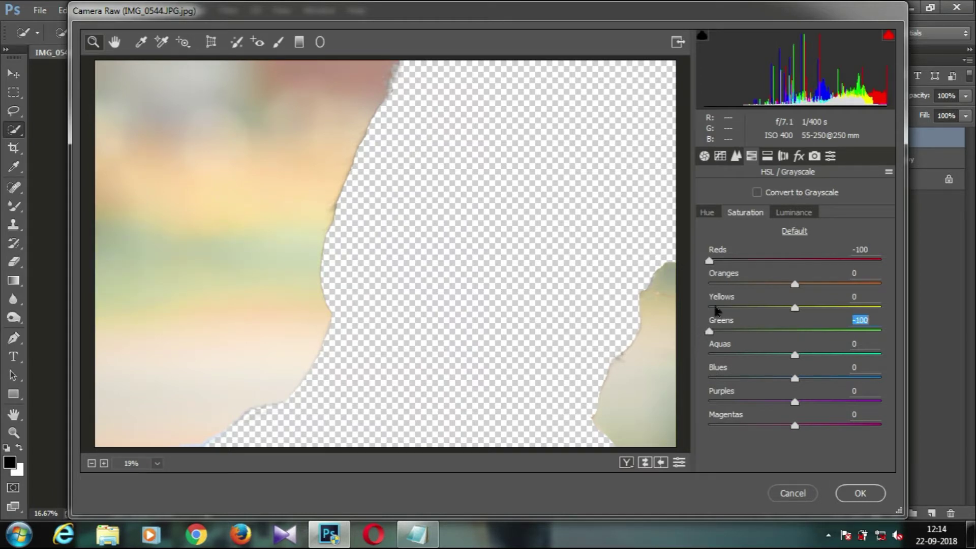
{"action": "left_click_drag", "start_coordinate": [732, 286], "coordinate": [678, 275]}
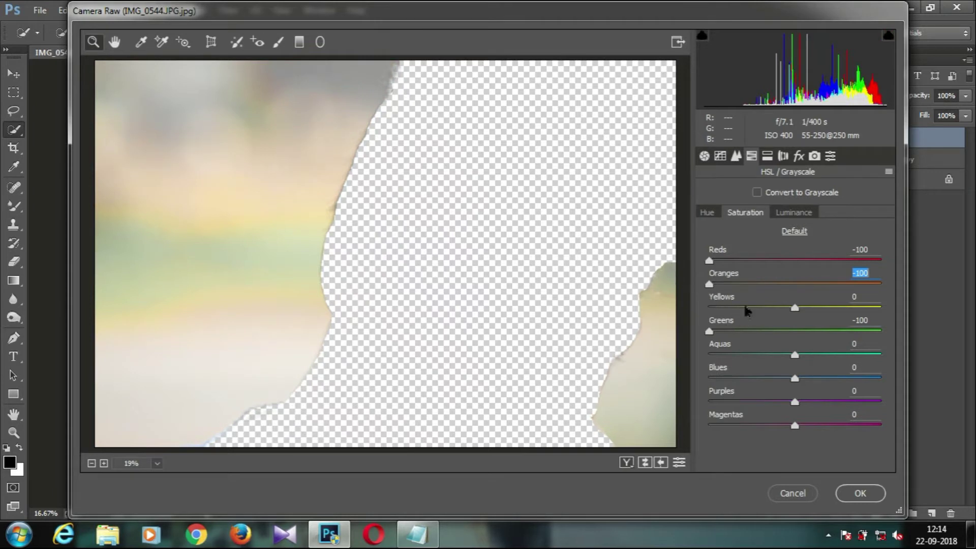
{"action": "left_click_drag", "start_coordinate": [747, 309], "coordinate": [693, 305]}
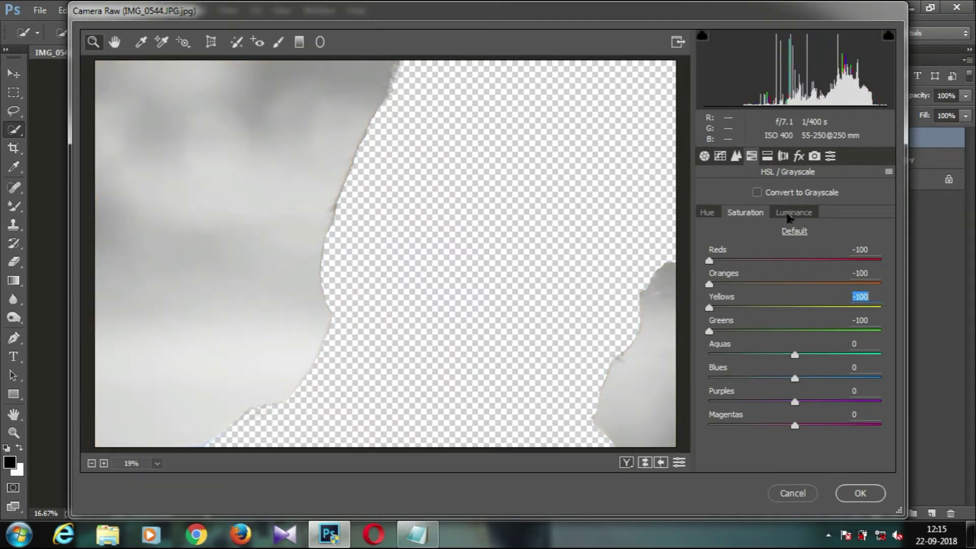
- Set Clarity to +68, Contrast to +59 and Blacks to -64, and apply the Camera Raw filter
{"action": "left_click", "coordinate": [704, 156]}
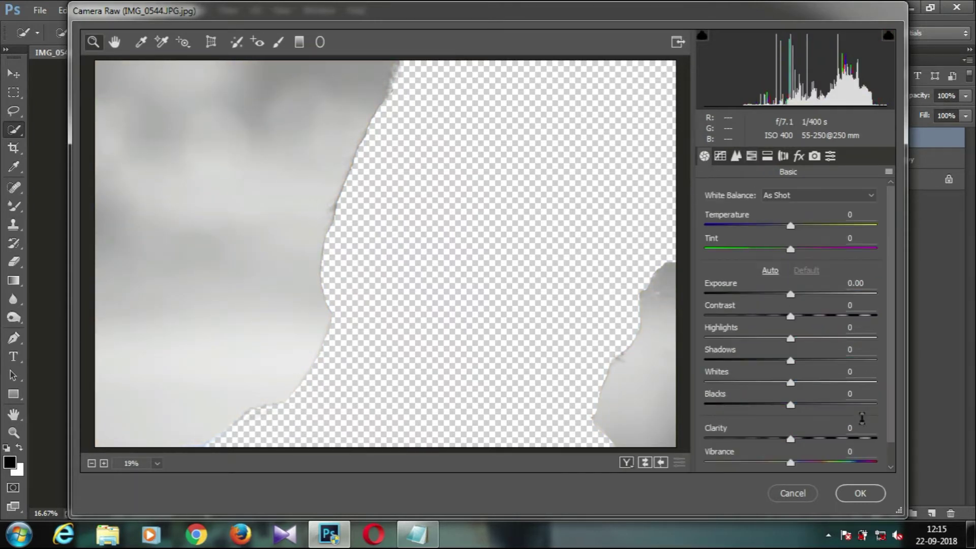
{"action": "left_click", "coordinate": [850, 438]}
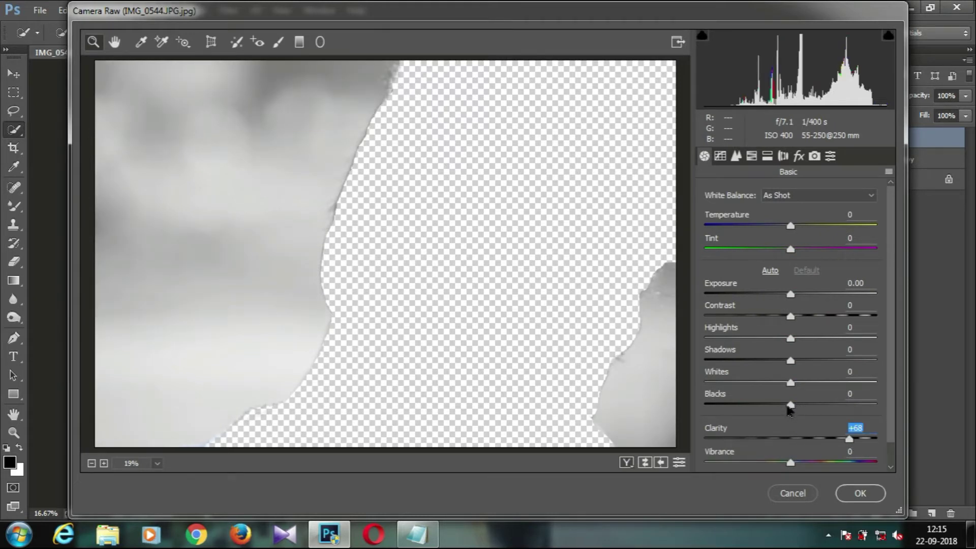
{"action": "left_click_drag", "start_coordinate": [789, 410], "coordinate": [746, 416]}
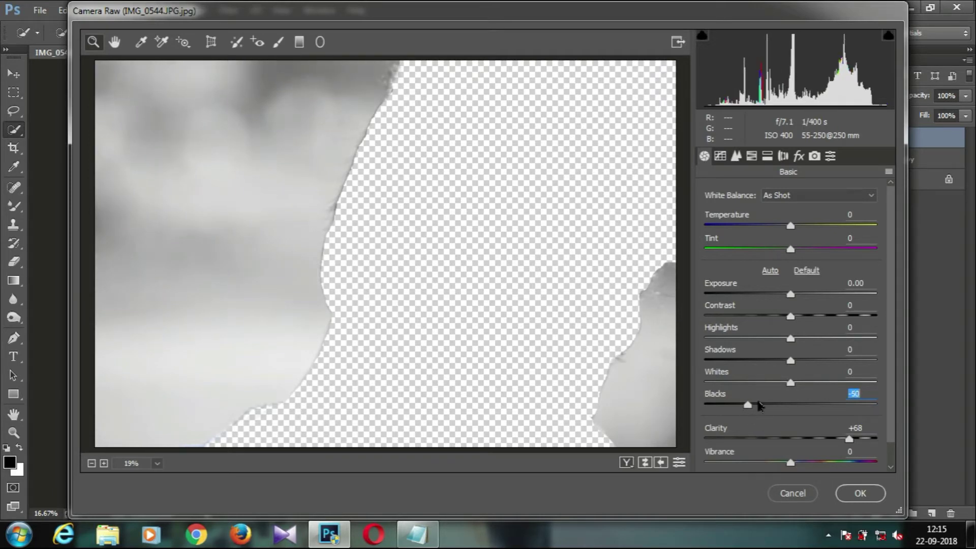
{"action": "left_click", "coordinate": [814, 316]}
{"action": "left_click_drag", "start_coordinate": [814, 318], "coordinate": [842, 318]}
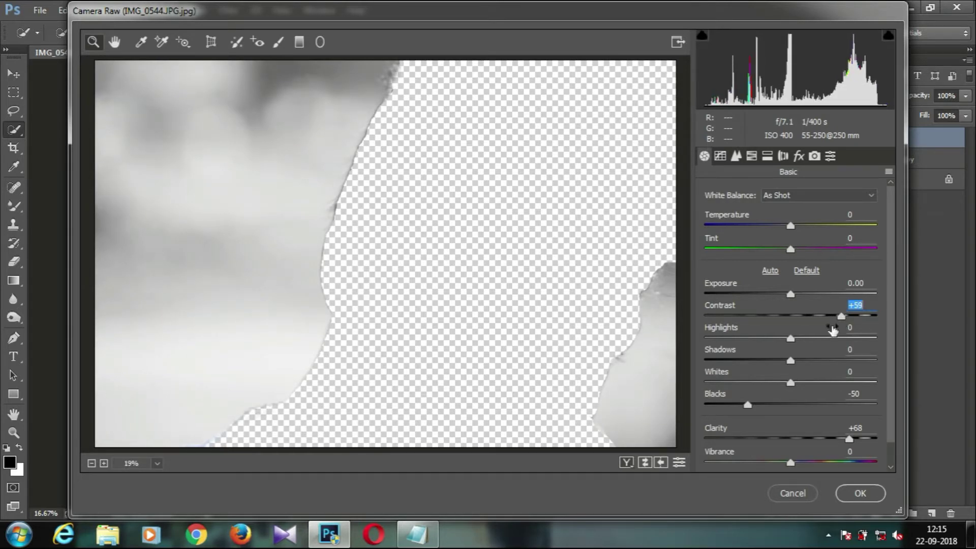
{"action": "left_click", "coordinate": [748, 405]}
{"action": "left_click_drag", "start_coordinate": [746, 405], "coordinate": [735, 405]}
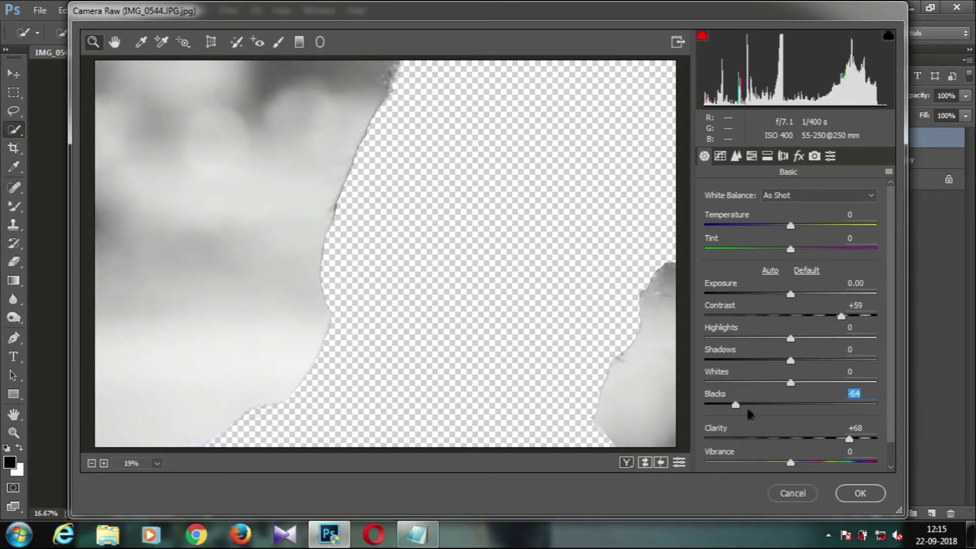
{"action": "left_click", "coordinate": [858, 493]}
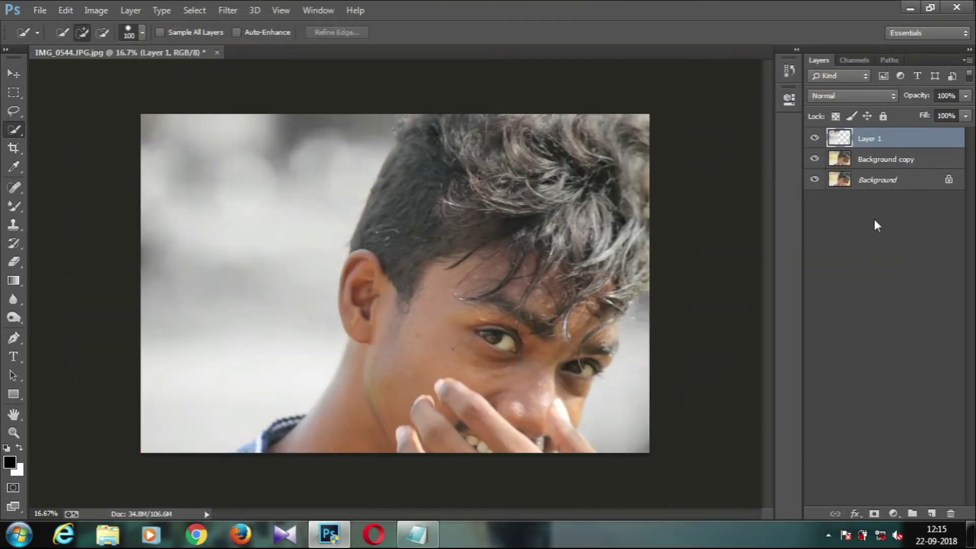
- Unlock the Background layer and place a hidden duplicate of Layer 1 beneath it, leaving Layer 1 selected
{"action": "left_click", "coordinate": [947, 181]}
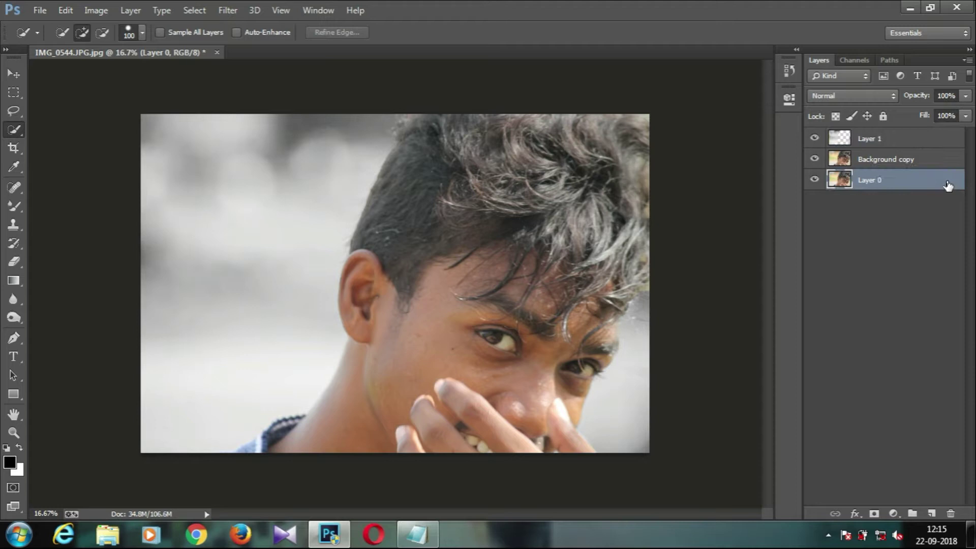
{"action": "left_click", "coordinate": [901, 146]}
{"action": "left_click_drag", "start_coordinate": [902, 146], "coordinate": [934, 512]}
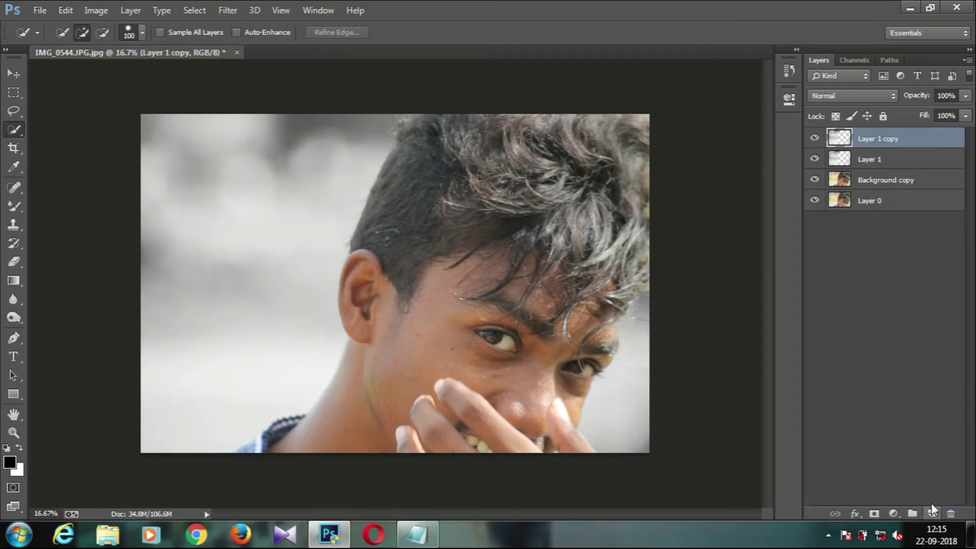
{"action": "left_click_drag", "start_coordinate": [877, 147], "coordinate": [870, 229]}
{"action": "left_click", "coordinate": [815, 201]}
{"action": "left_click", "coordinate": [872, 143]}
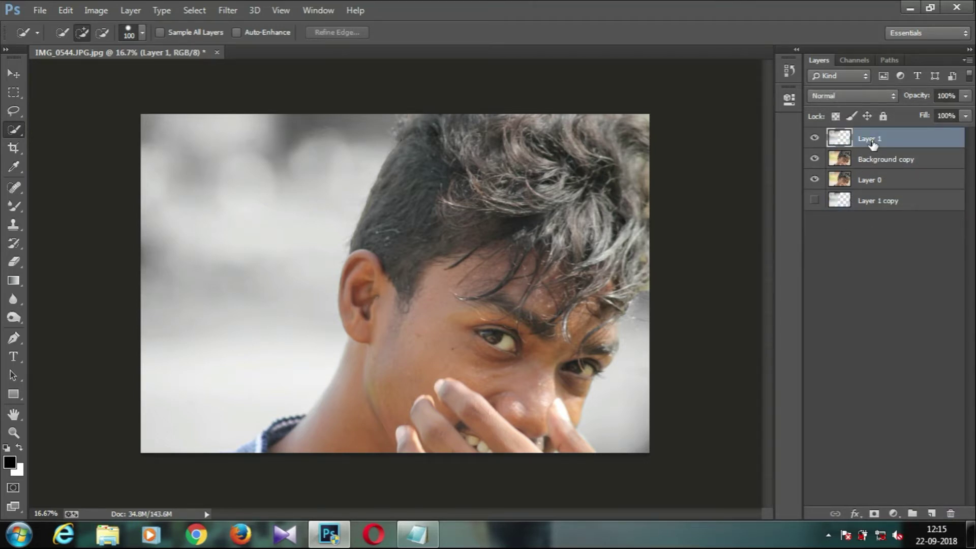
- Merge Layer 1 with the Background copy layer and duplicate the merged layer
{"action": "key", "text": "Delete"}
{"action": "key", "text": "ctrl+z"}
{"action": "left_click", "coordinate": [876, 158], "text": "ctrl"}
{"action": "right_click", "coordinate": [877, 157]}
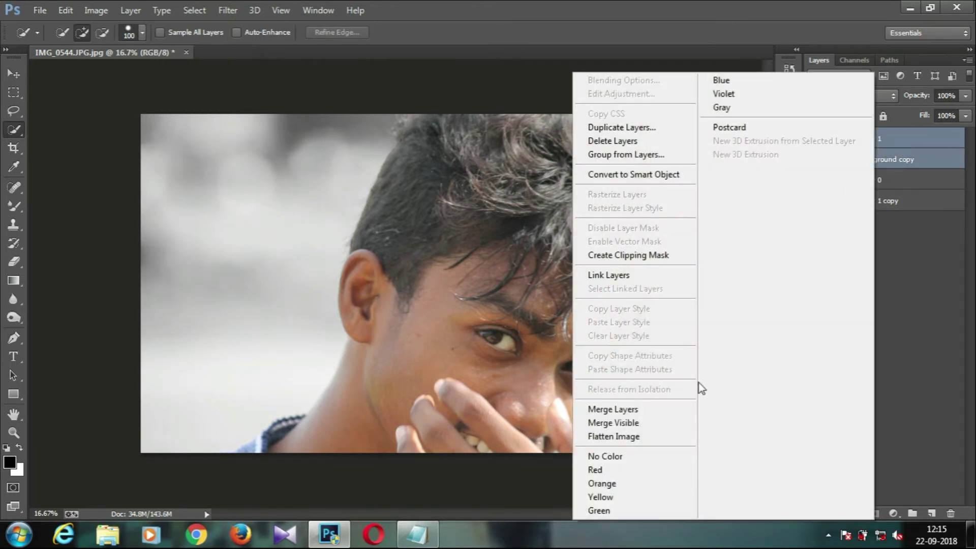
{"action": "left_click", "coordinate": [684, 411]}
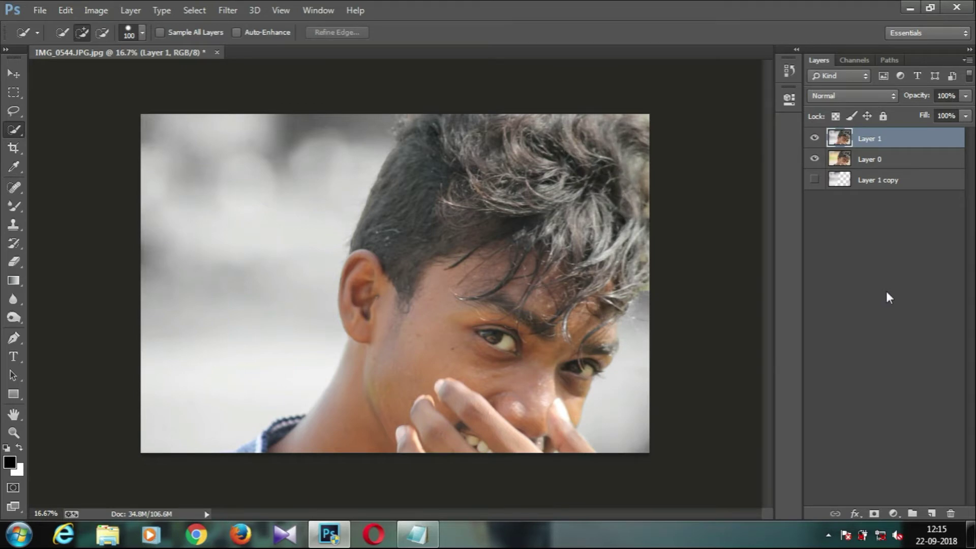
{"action": "left_click_drag", "start_coordinate": [903, 139], "coordinate": [934, 515]}
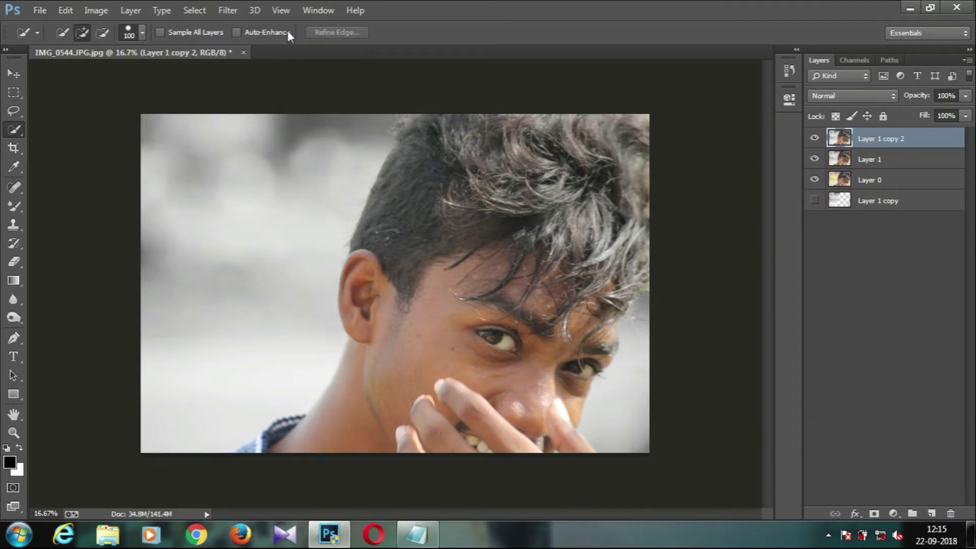
- Start a Camera Raw filter on the duplicated layer and set Clarity to +79, Vibrance to +58 and Blacks to -40
{"action": "left_click", "coordinate": [227, 10]}
{"action": "left_click", "coordinate": [245, 93]}
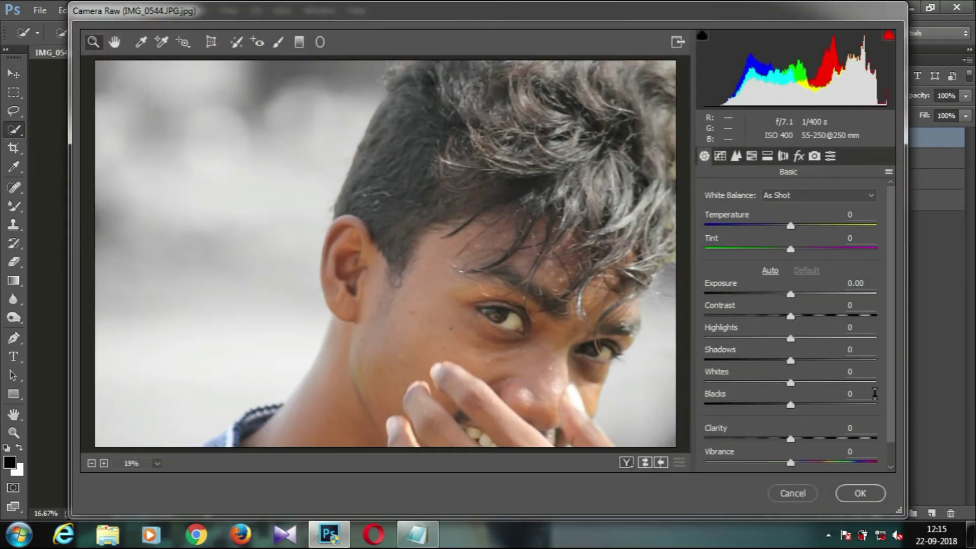
{"action": "left_click", "coordinate": [853, 438]}
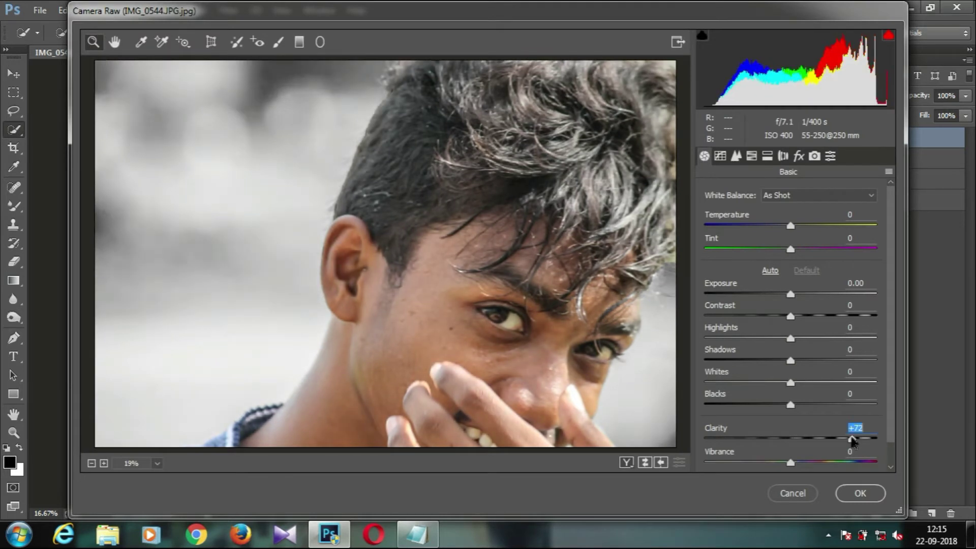
{"action": "left_click_drag", "start_coordinate": [853, 439], "coordinate": [839, 463]}
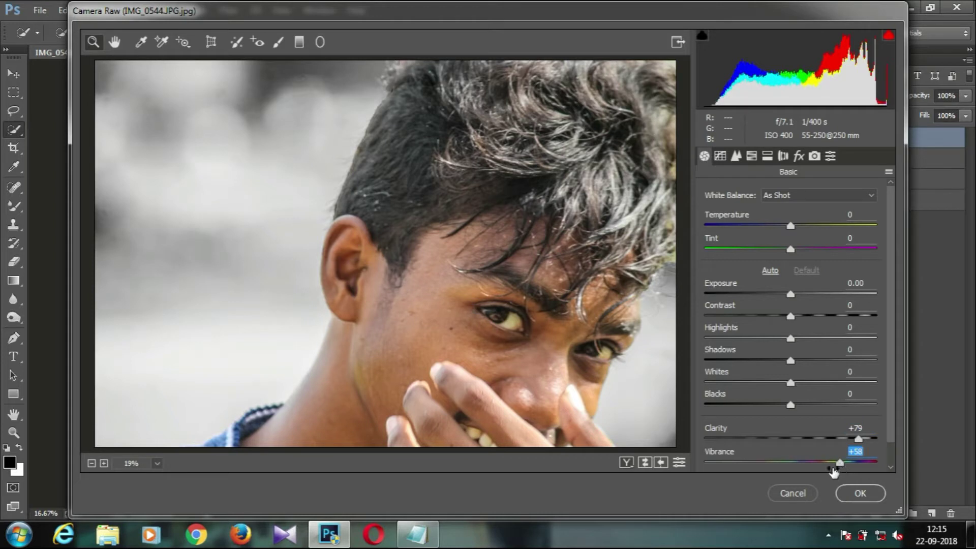
{"action": "left_click", "coordinate": [761, 405]}
{"action": "left_click_drag", "start_coordinate": [761, 405], "coordinate": [756, 407]}
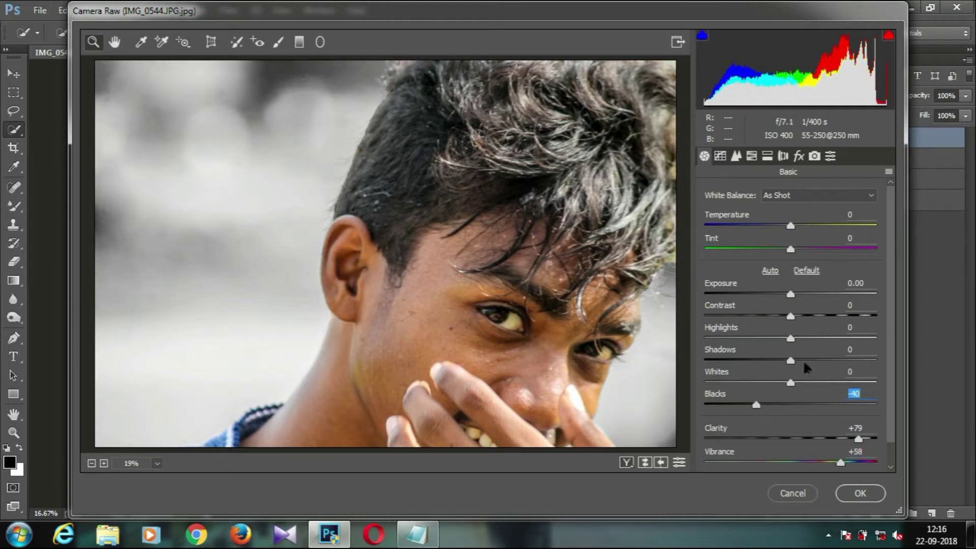
- Set Shadows to +55, Vibrance to +35, Contrast to +25 and Exposure to +0.05
{"action": "left_click_drag", "start_coordinate": [822, 360], "coordinate": [838, 360]}
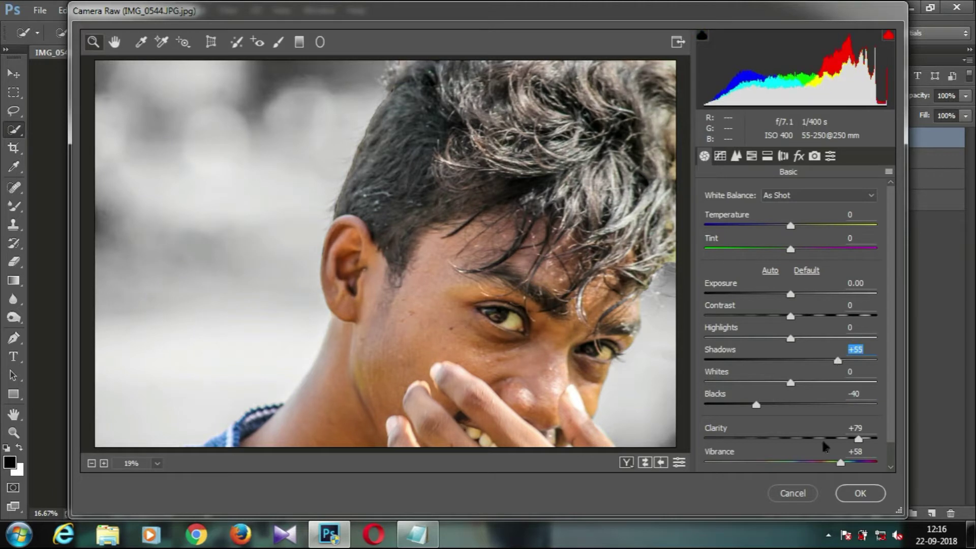
{"action": "left_click", "coordinate": [820, 463]}
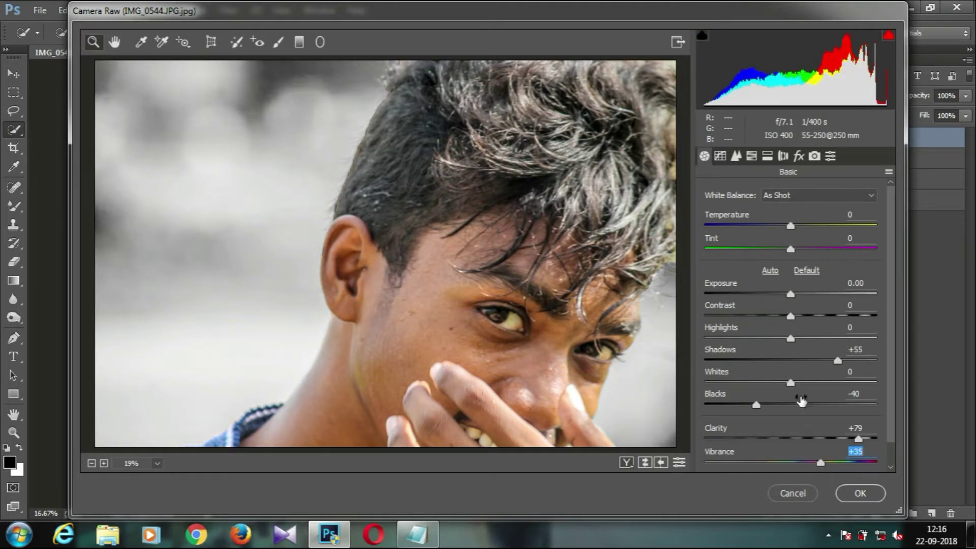
{"action": "left_click_drag", "start_coordinate": [791, 316], "coordinate": [813, 318]}
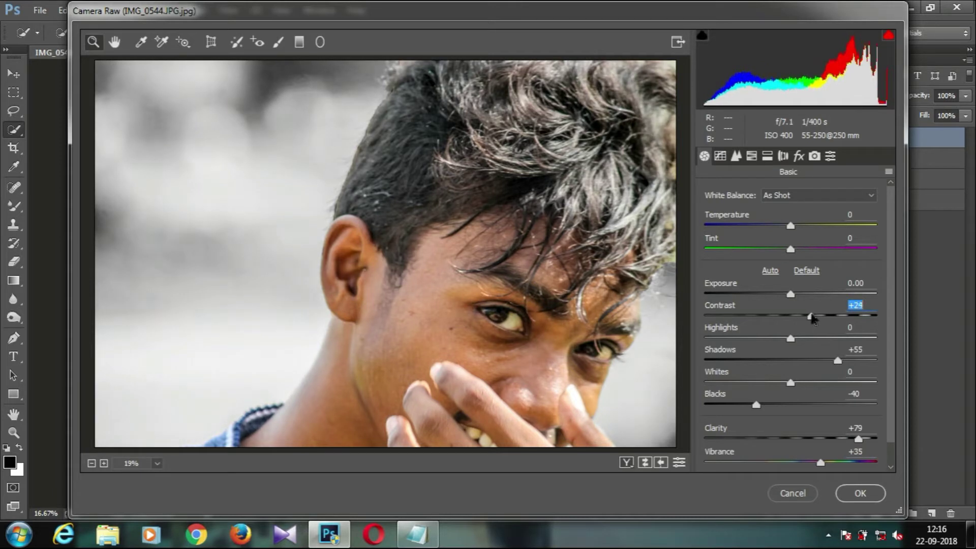
{"action": "left_click", "coordinate": [791, 296]}
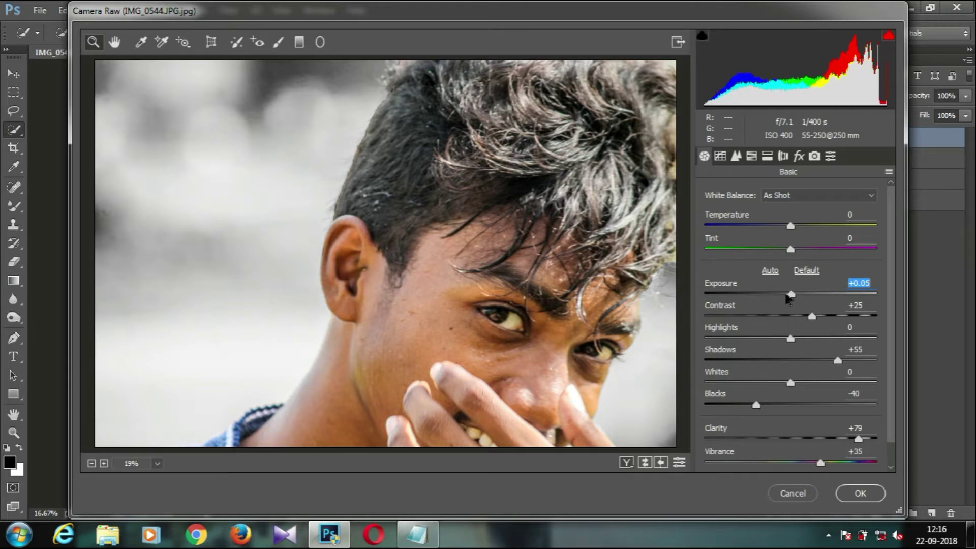
{"action": "key", "text": "super+d"}
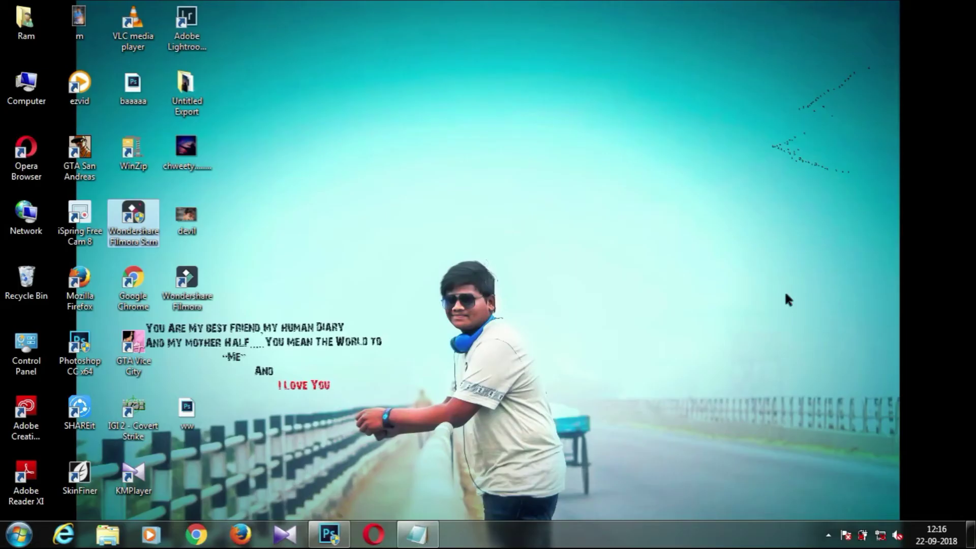
{"action": "key", "text": "alt+Tab"}
{"action": "key", "text": "alt+Tab"}
{"action": "key", "text": "alt+Tab"}
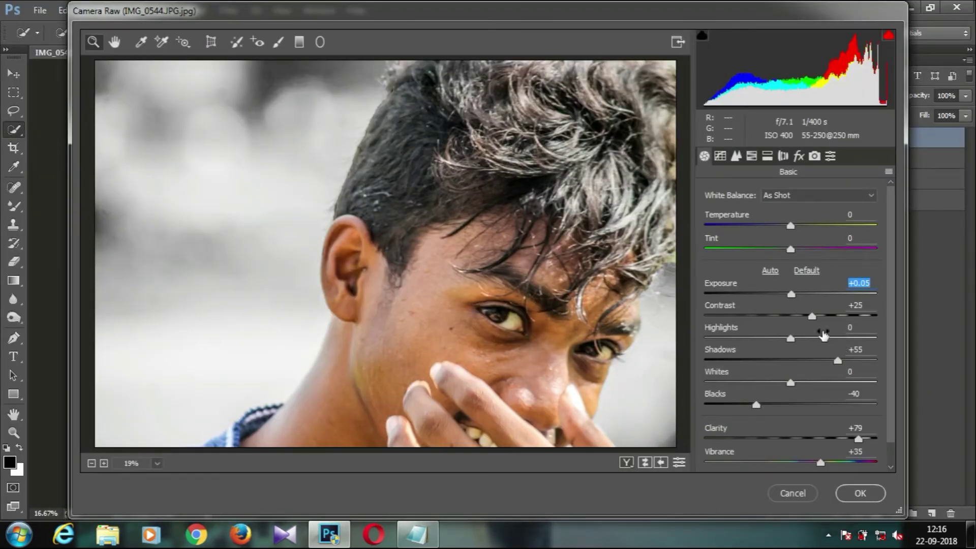
- Set the sharpening Amount to 37 and the Oranges luminance to +21, and apply the Camera Raw filter
{"action": "left_click", "coordinate": [755, 156]}
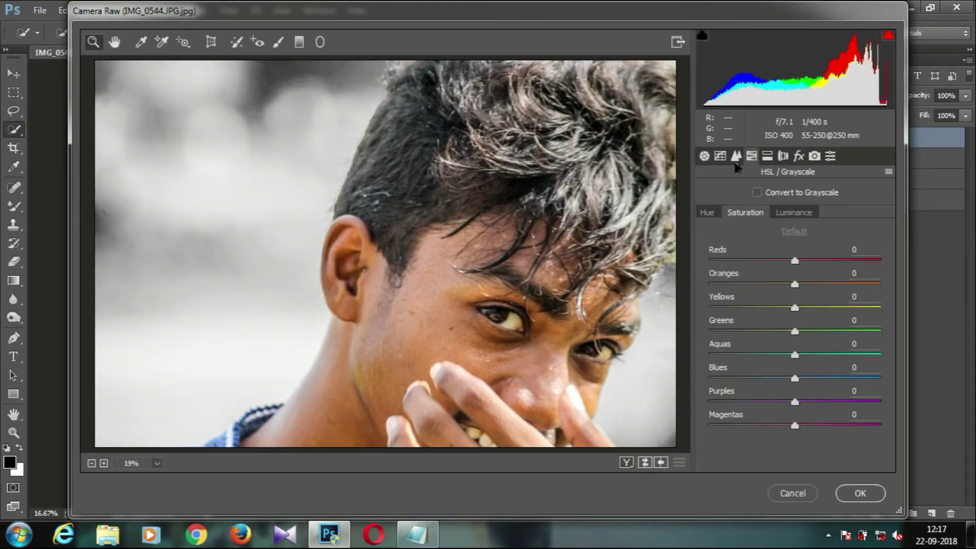
{"action": "left_click", "coordinate": [736, 156]}
{"action": "left_click", "coordinate": [746, 214]}
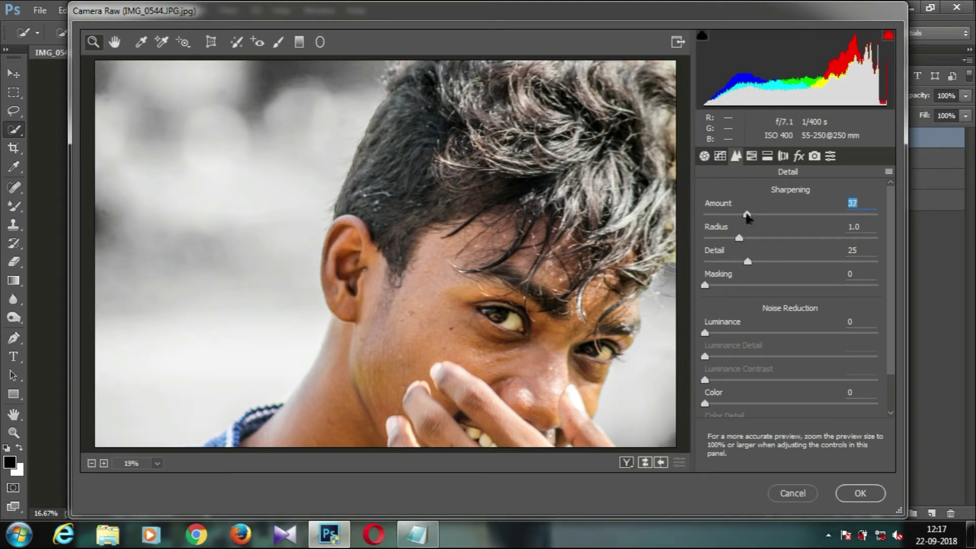
{"action": "left_click", "coordinate": [752, 156]}
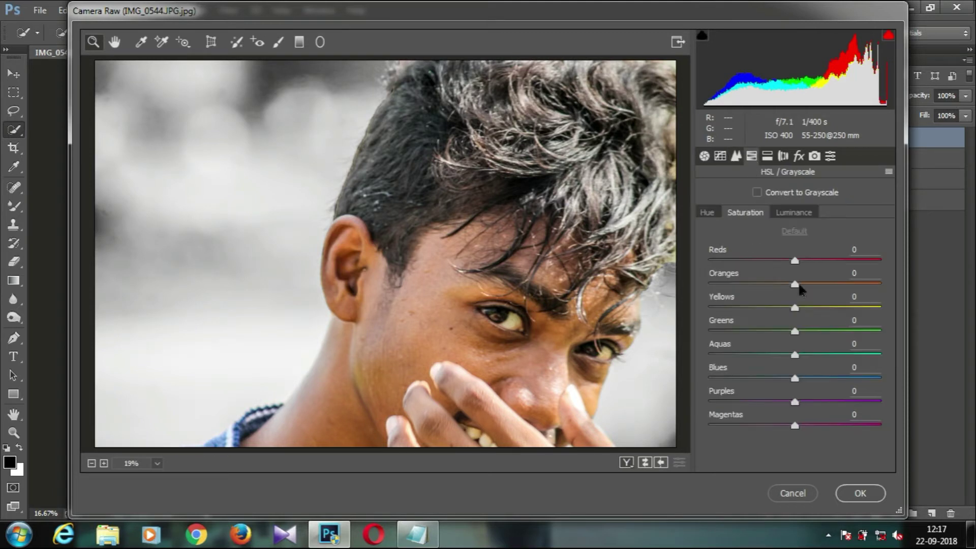
{"action": "left_click_drag", "start_coordinate": [799, 288], "coordinate": [814, 285]}
{"action": "left_click", "coordinate": [783, 216]}
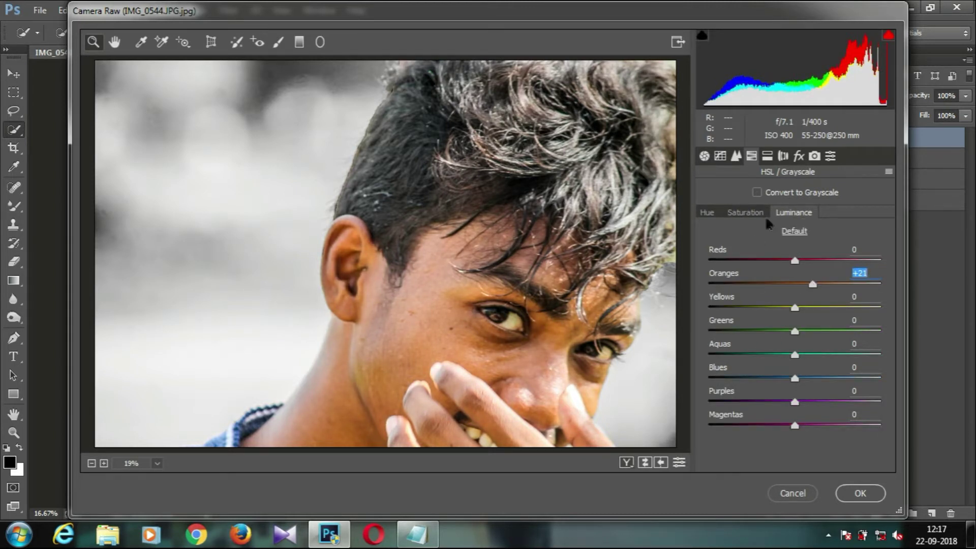
{"action": "left_click", "coordinate": [857, 501]}
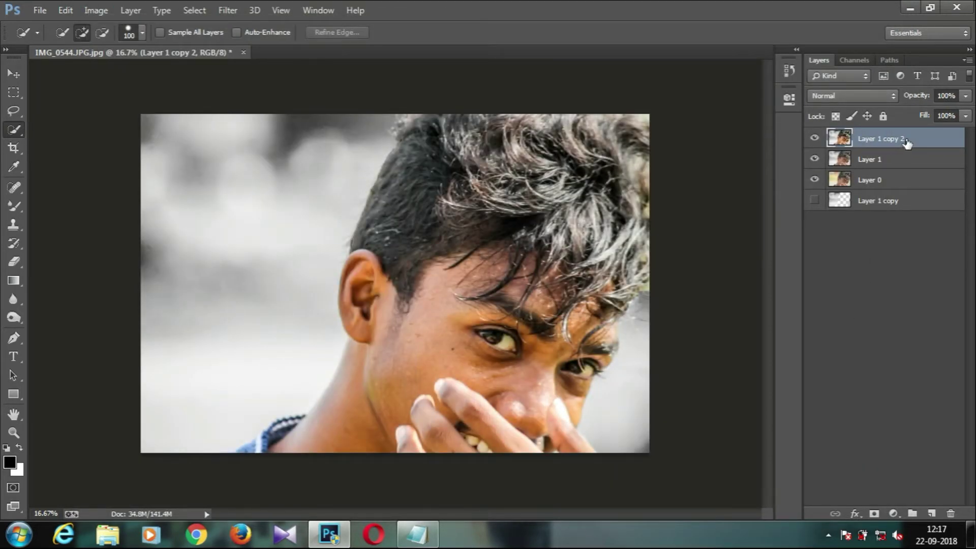
- Duplicate the Layer 1 copy 2 layer and open the duplicate in the Color Efex Pro 4 filter
{"action": "left_click_drag", "start_coordinate": [907, 144], "coordinate": [933, 515]}
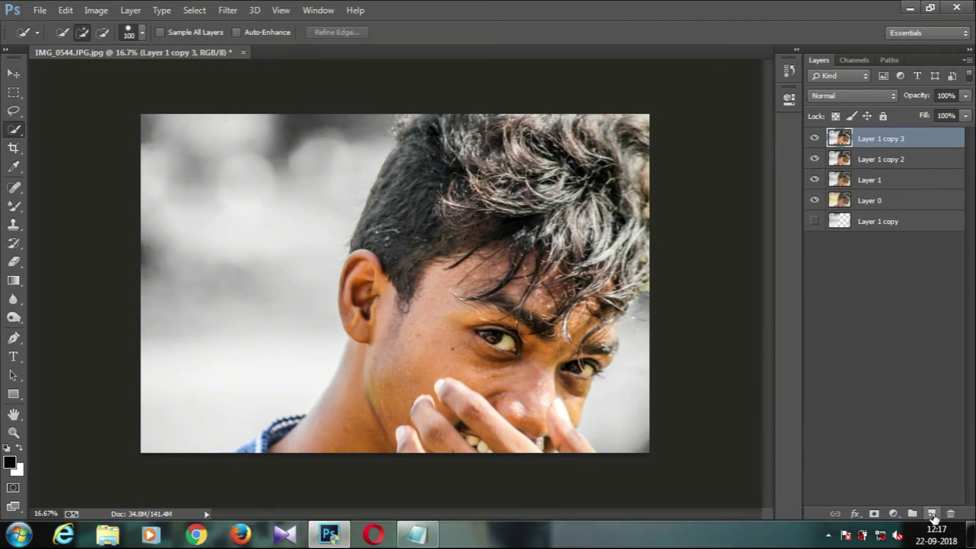
{"action": "left_click", "coordinate": [228, 10]}
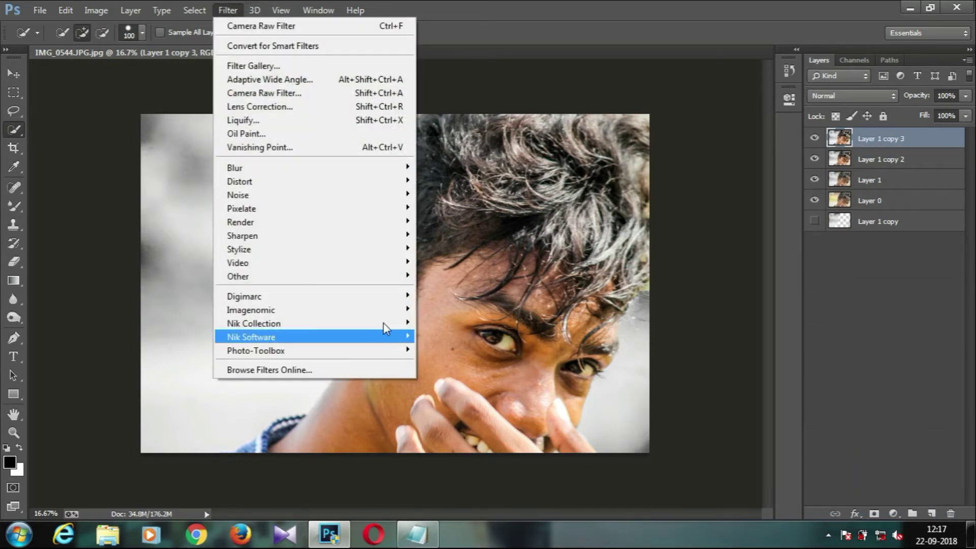
{"action": "mouse_move", "coordinate": [385, 322]}
{"action": "left_click", "coordinate": [433, 321]}
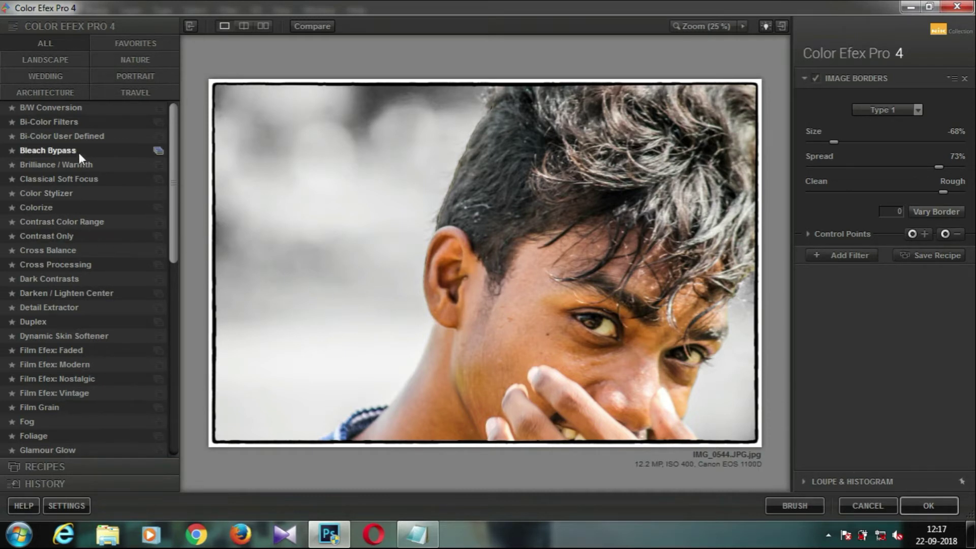
- Choose the Dark Contrasts effect and set its Saturation to 50% and Brightness to 3%
{"action": "left_click", "coordinate": [65, 277]}
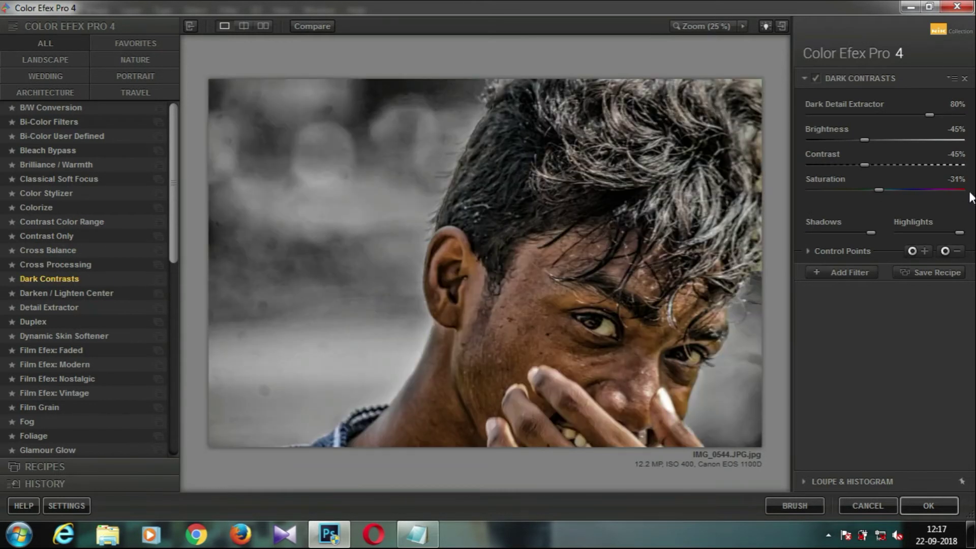
{"action": "left_click", "coordinate": [962, 191]}
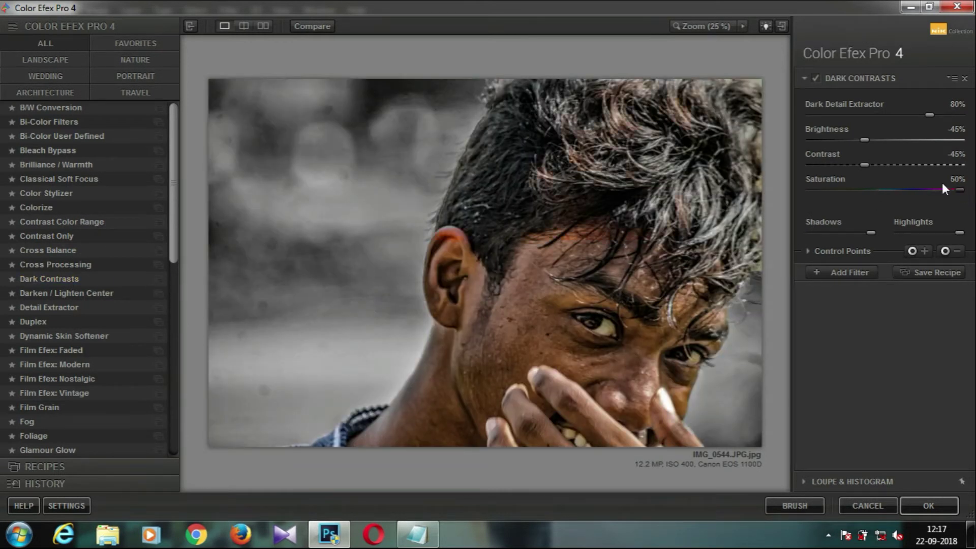
{"action": "left_click", "coordinate": [914, 142]}
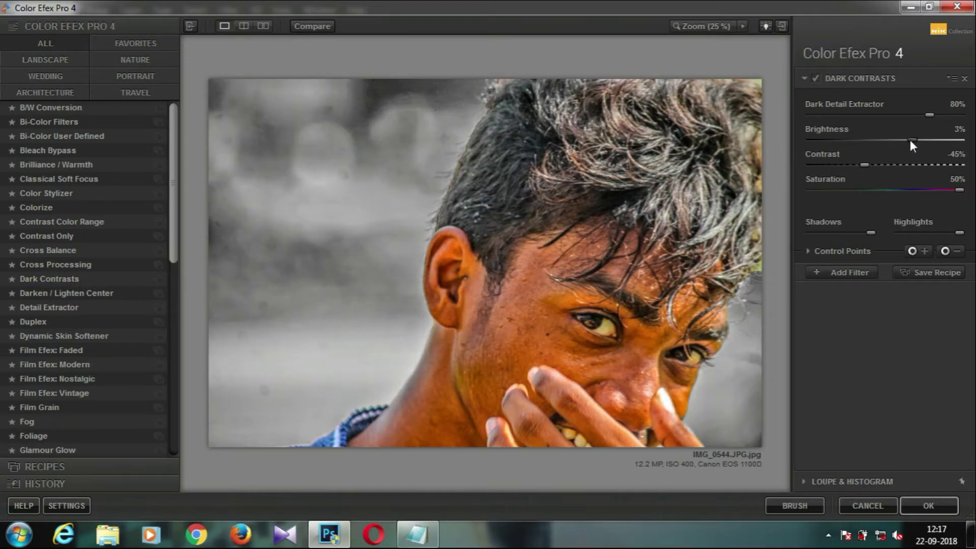
{"action": "left_click", "coordinate": [907, 139]}
- Place Dark Contrasts control points on the nearer eye, the cheek below it and the base of the neck
{"action": "left_click", "coordinate": [912, 251]}
{"action": "left_click", "coordinate": [608, 329]}
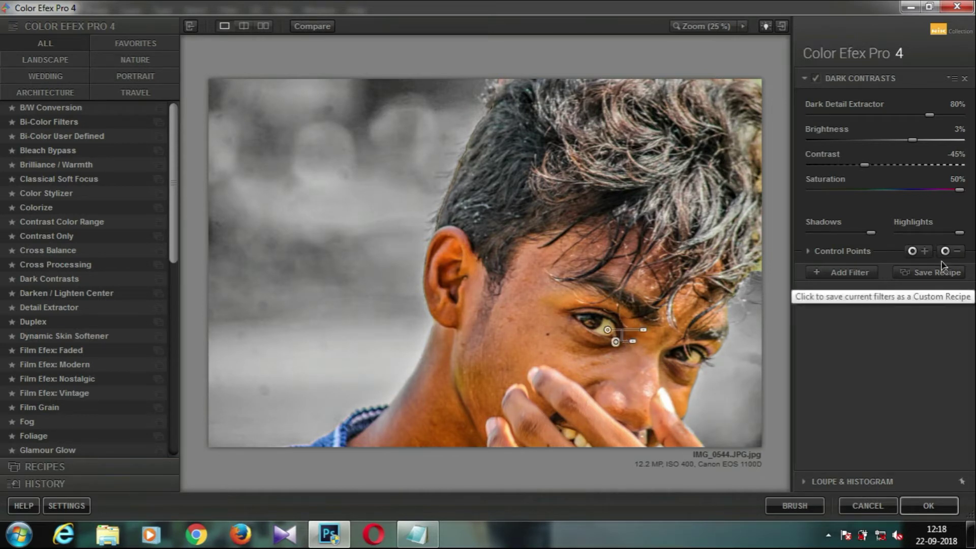
{"action": "left_click", "coordinate": [415, 430]}
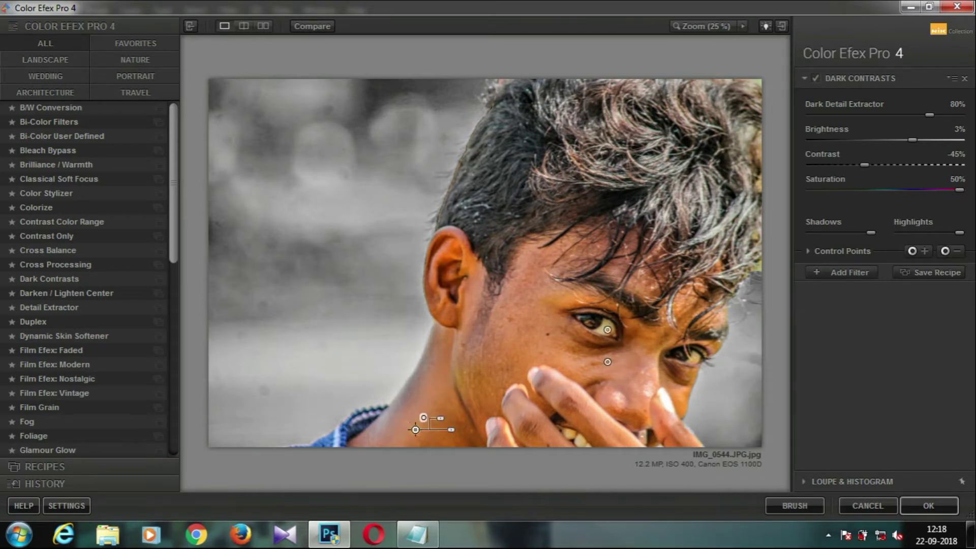
- Add negative control points on the fingers by the mouth and at two spots along the lower neck
{"action": "left_click", "coordinate": [945, 251]}
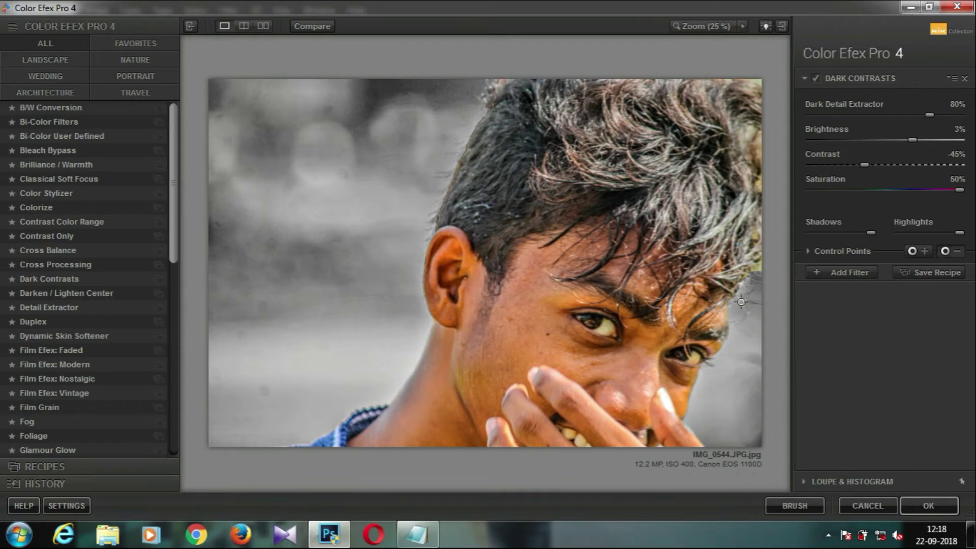
{"action": "left_click", "coordinate": [553, 444]}
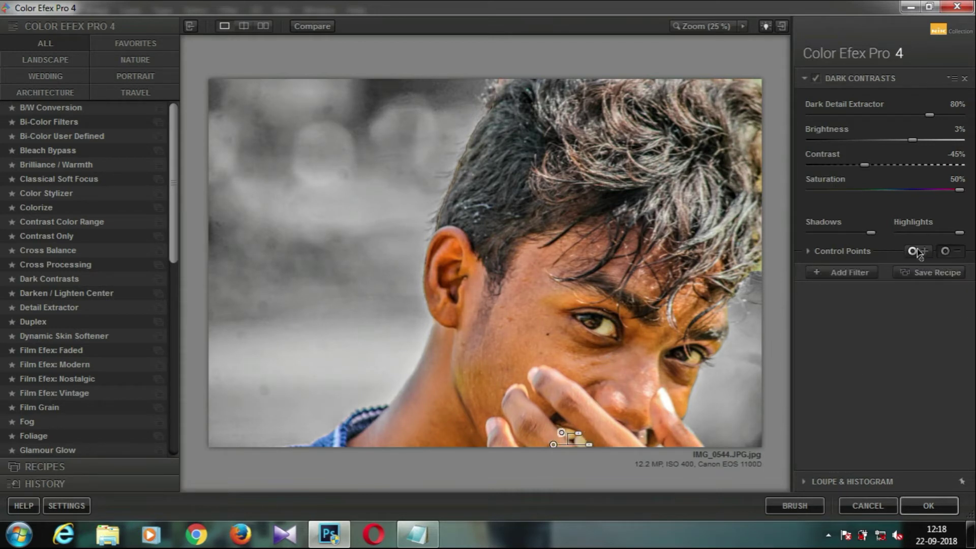
{"action": "left_click", "coordinate": [945, 251]}
{"action": "left_click", "coordinate": [472, 439]}
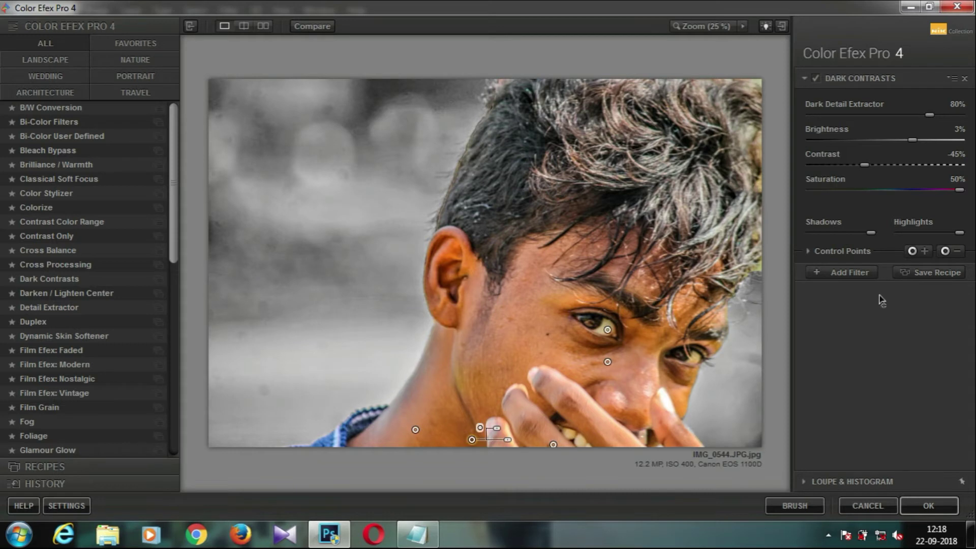
{"action": "left_click", "coordinate": [946, 250]}
{"action": "left_click", "coordinate": [446, 436]}
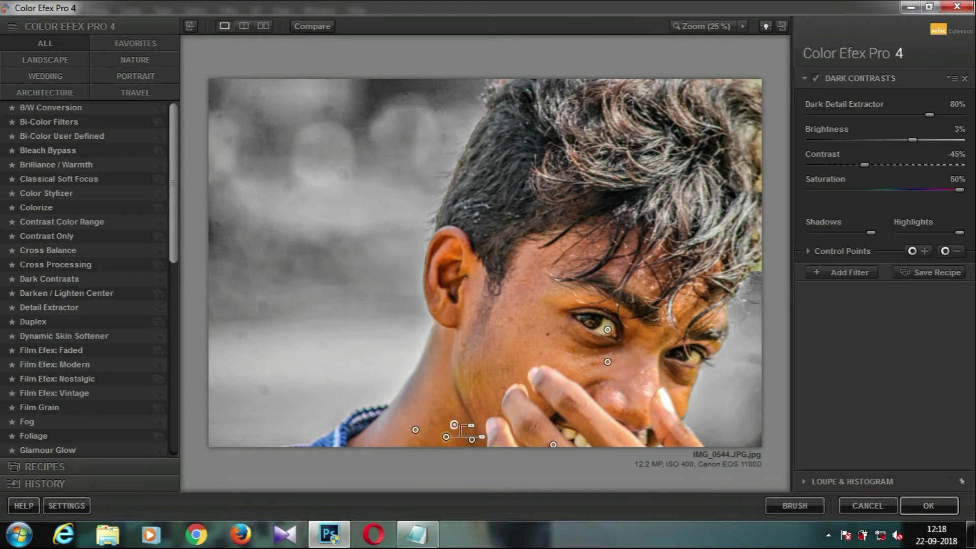
- Add negative control points on the lower and upper parts of the ear
{"action": "left_click", "coordinate": [945, 251]}
{"action": "left_click", "coordinate": [454, 305]}
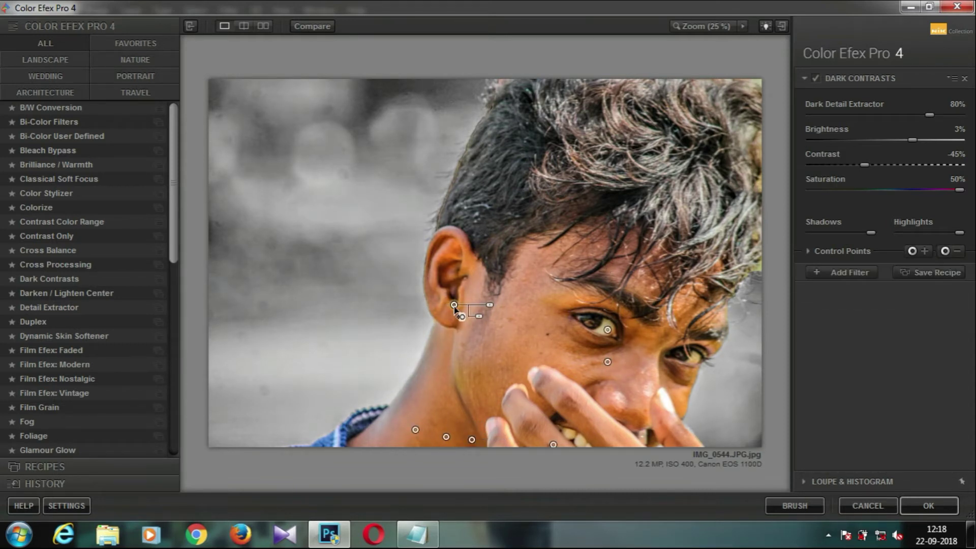
{"action": "left_click", "coordinate": [945, 251]}
{"action": "left_click", "coordinate": [470, 237]}
{"action": "left_click", "coordinate": [444, 251]}
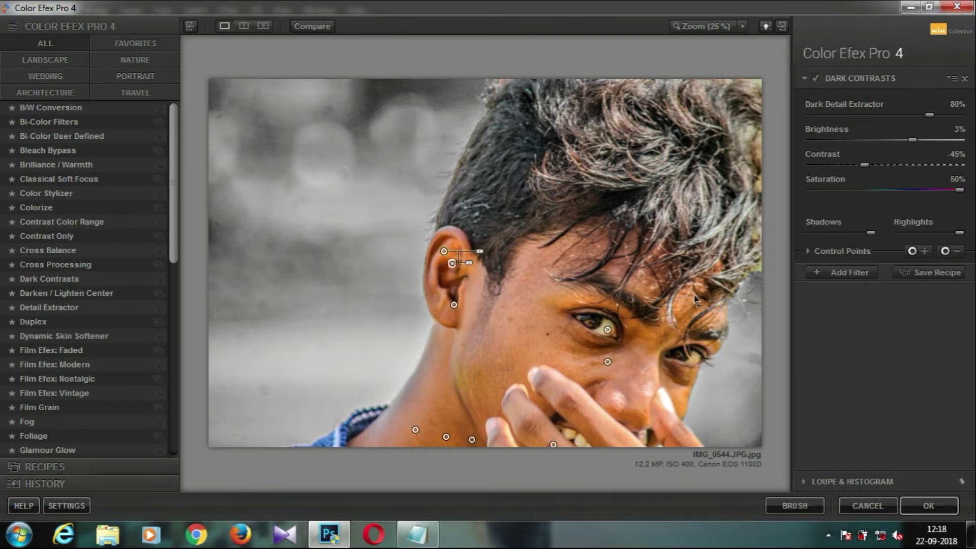
- Add negative Dark Contrasts control points on the cheek beside the nose, the bridge of the nose and the farther eye
{"action": "left_click", "coordinate": [945, 251]}
{"action": "left_click", "coordinate": [673, 391]}
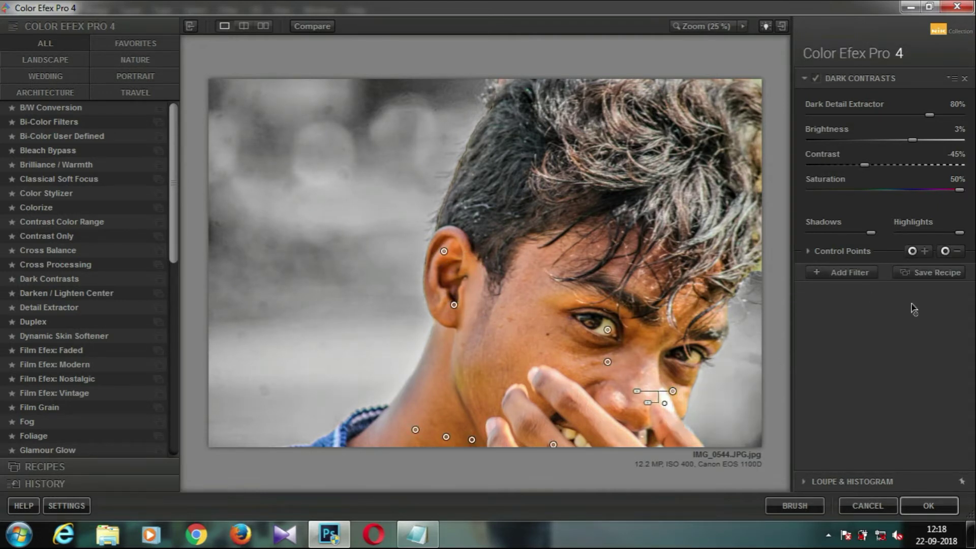
{"action": "left_click", "coordinate": [945, 250]}
{"action": "left_click", "coordinate": [643, 340]}
{"action": "left_click", "coordinate": [945, 250]}
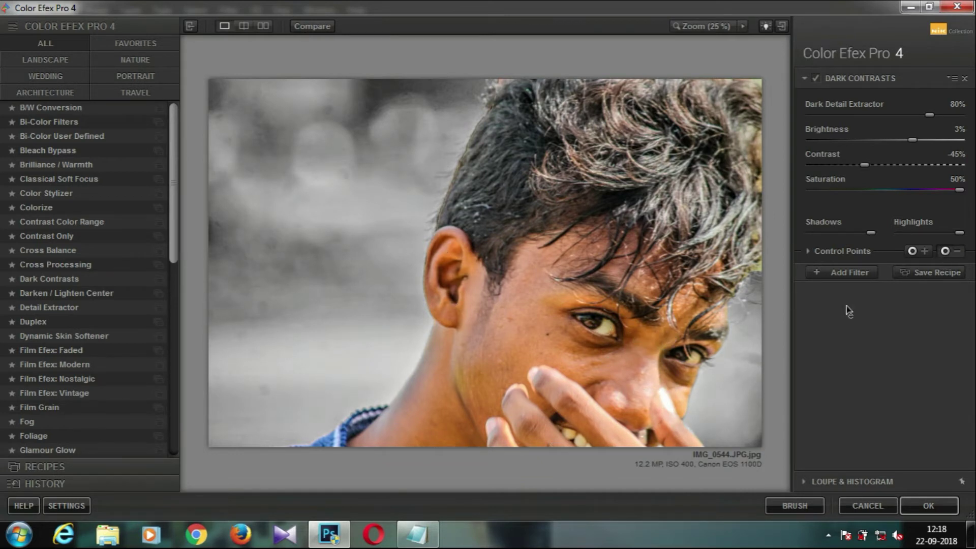
- Add positive Dark Contrasts control points on the grey background beside the farther cheek and along the back of the neck
{"action": "left_click", "coordinate": [912, 251]}
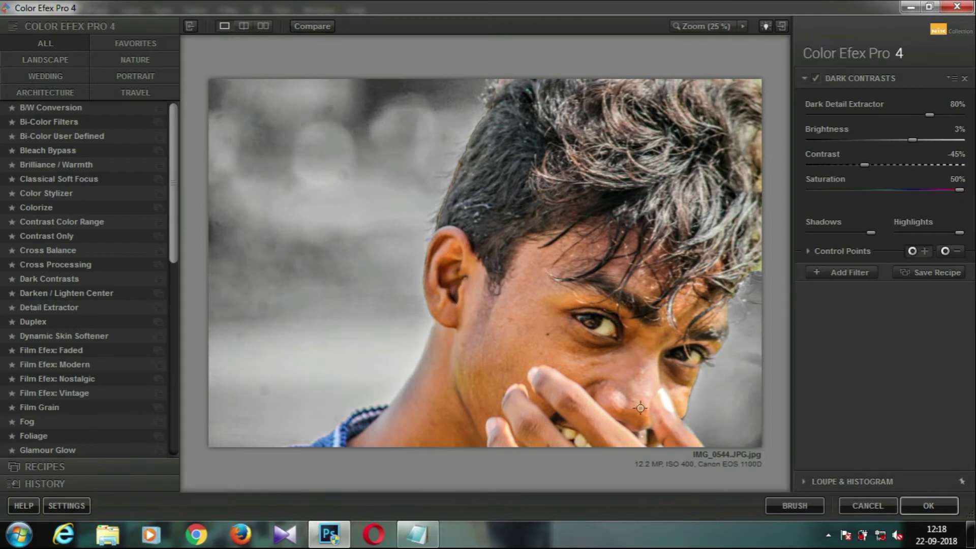
{"action": "left_click", "coordinate": [707, 386]}
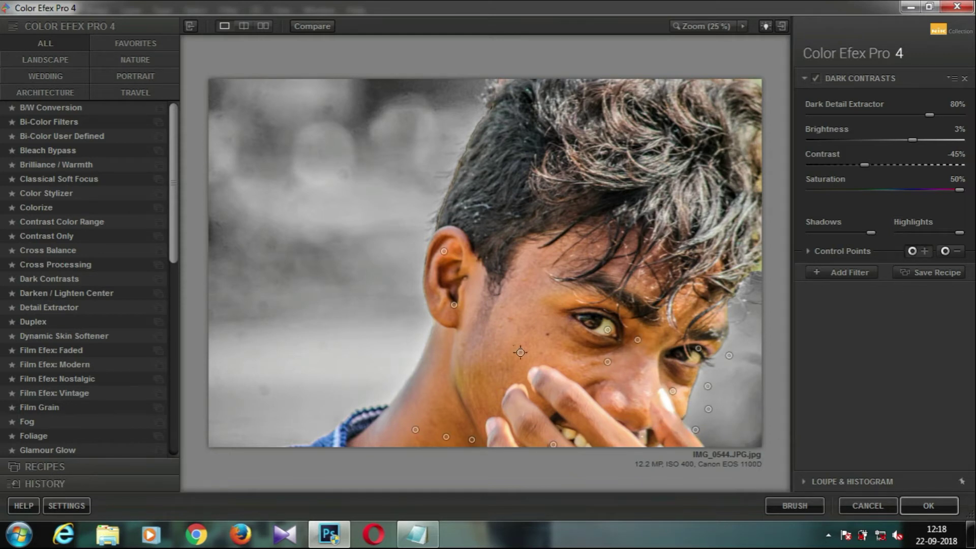
{"action": "left_click", "coordinate": [380, 370]}
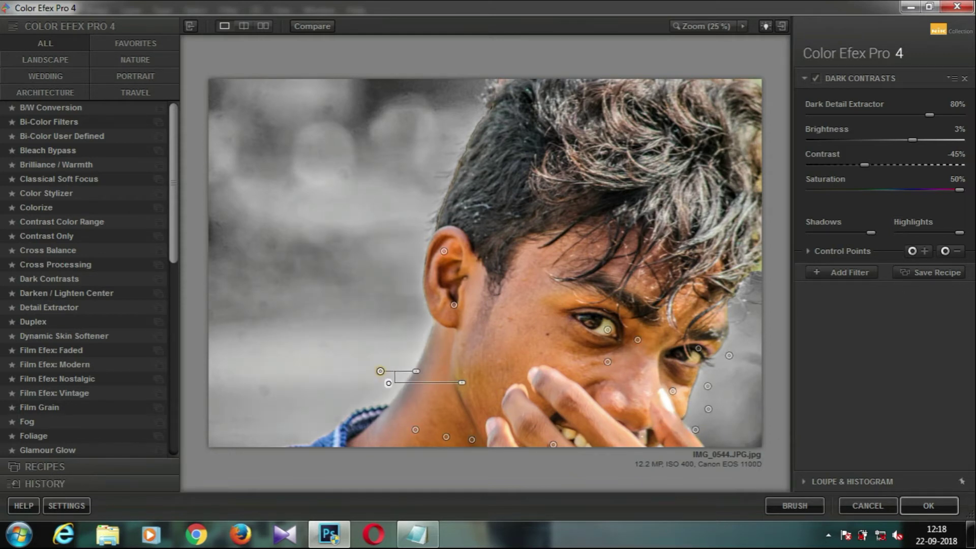
{"action": "left_click", "coordinate": [927, 252]}
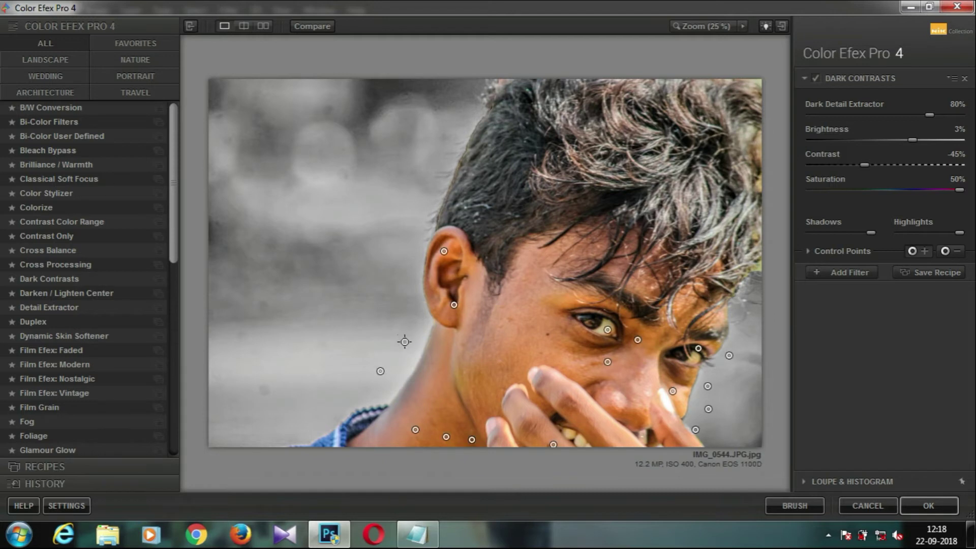
{"action": "left_click", "coordinate": [418, 335]}
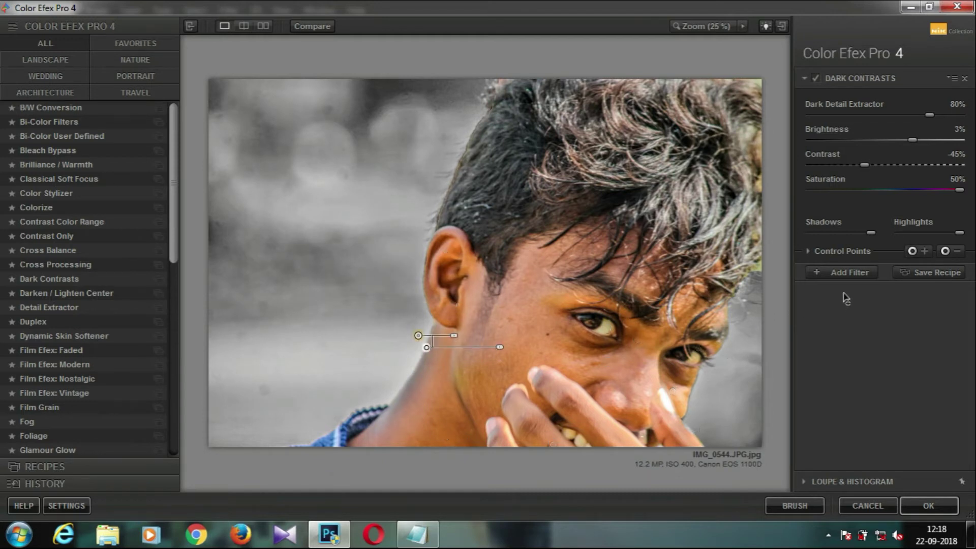
- Add a Detail Extractor filter to the stack and set its Saturation to 31%
{"action": "left_click", "coordinate": [849, 273]}
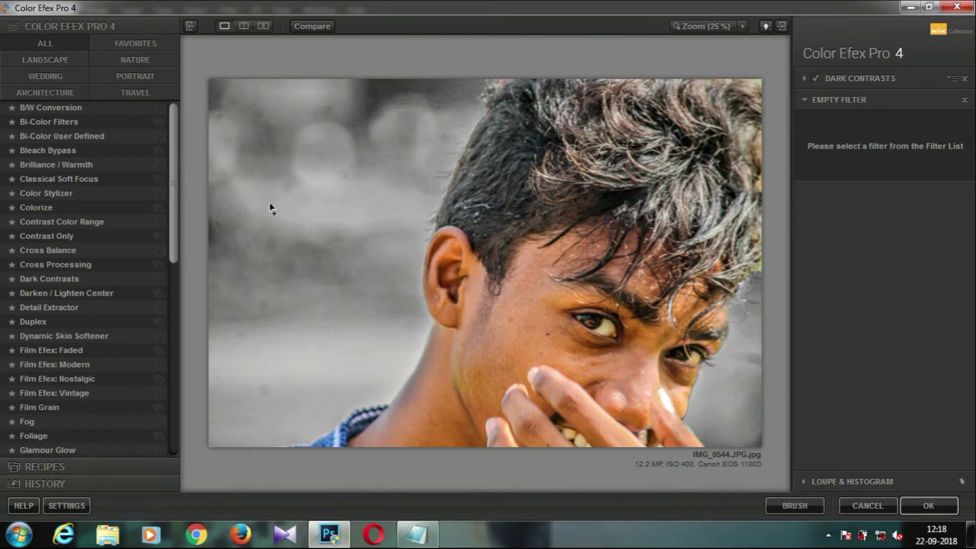
{"action": "left_click", "coordinate": [57, 310]}
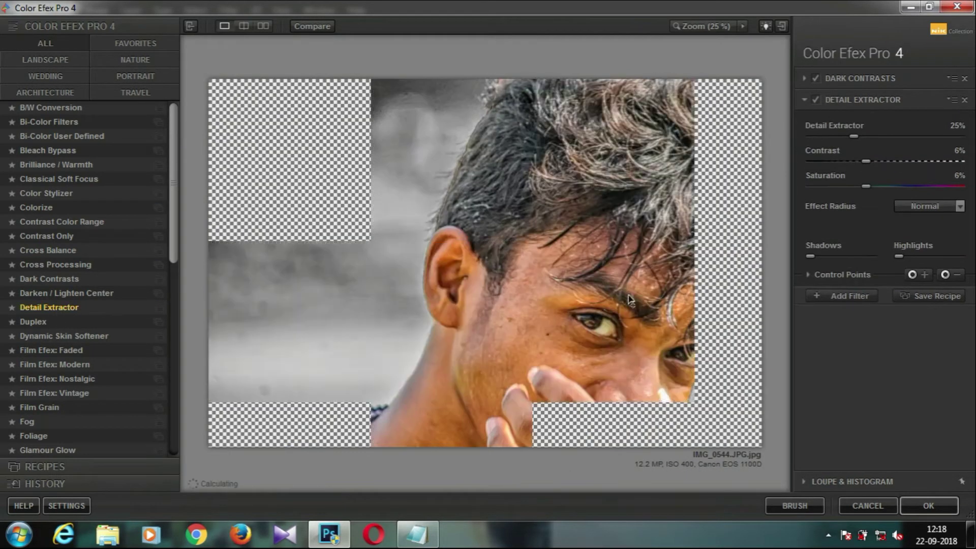
{"action": "left_click", "coordinate": [867, 136]}
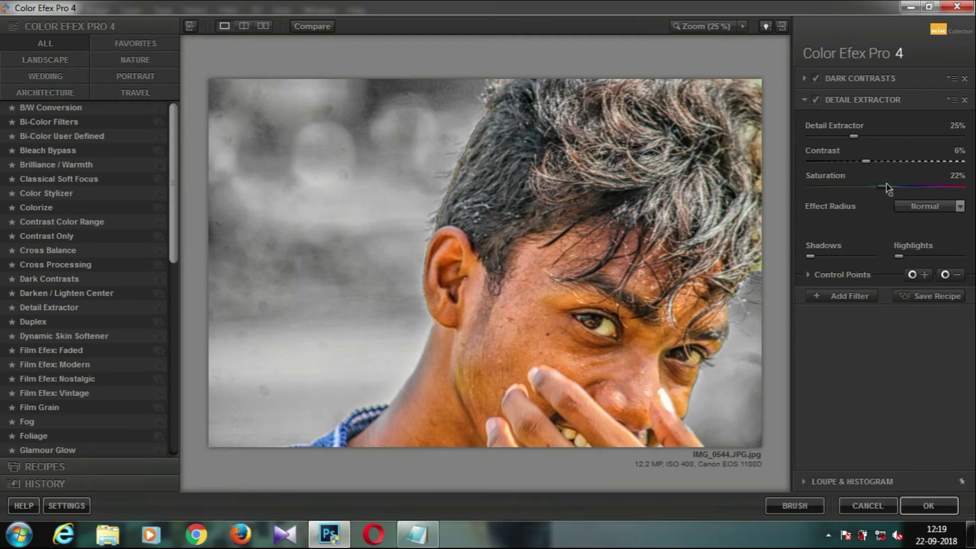
{"action": "left_click_drag", "start_coordinate": [887, 187], "coordinate": [894, 187]}
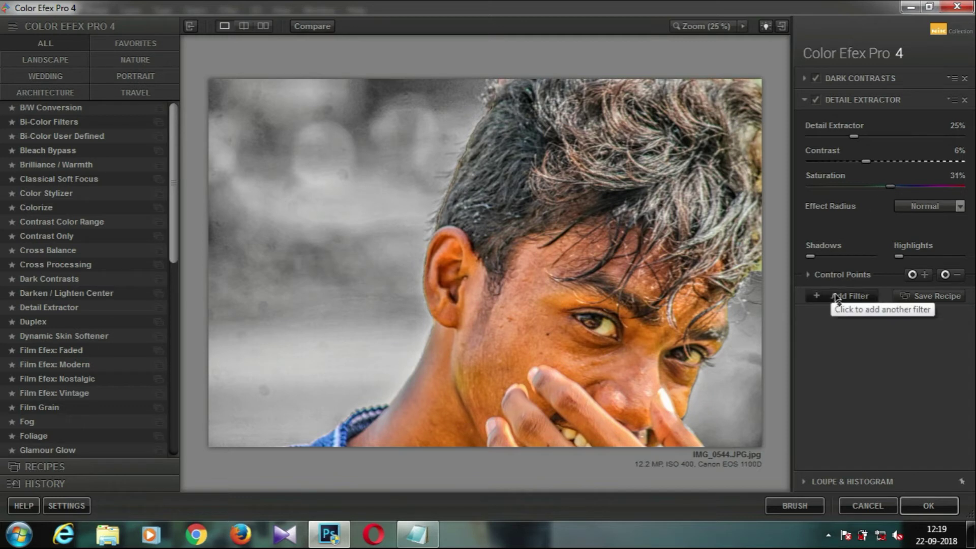
- Place negative Detail Extractor control points on the base of the neck, the fingers and the cheek beside the nose
{"action": "left_click", "coordinate": [958, 279]}
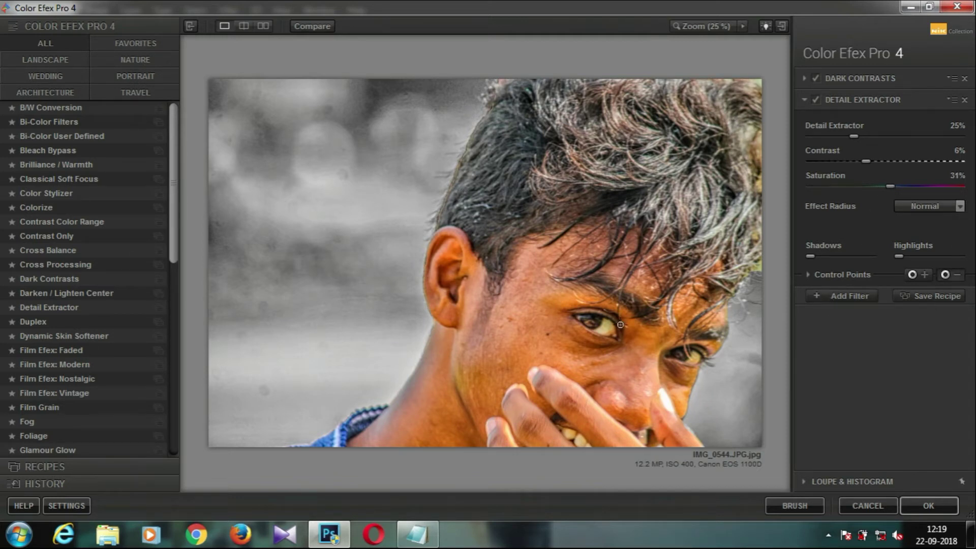
{"action": "left_click", "coordinate": [476, 435]}
{"action": "left_click", "coordinate": [953, 274]}
{"action": "left_click", "coordinate": [563, 376]}
{"action": "left_click", "coordinate": [945, 275]}
{"action": "left_click", "coordinate": [599, 378]}
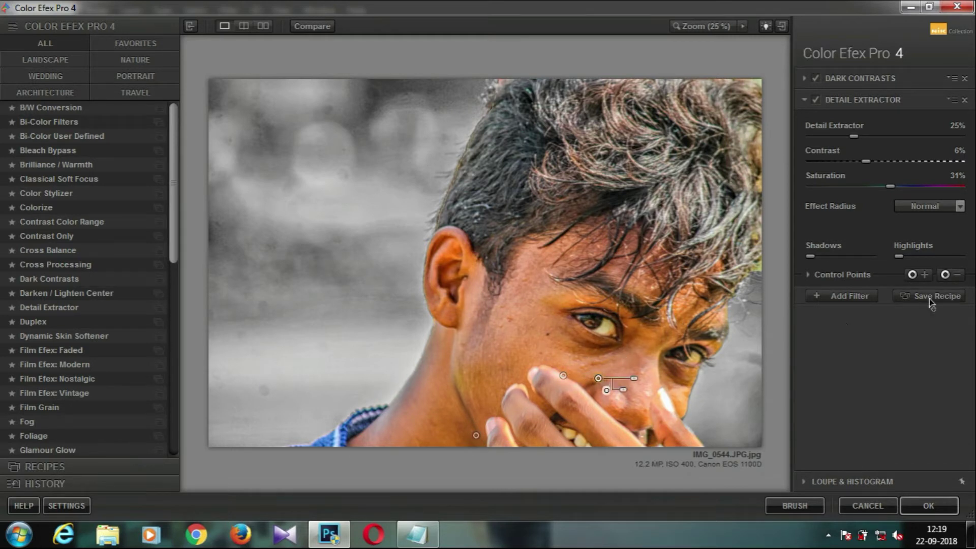
- Place two more negative Detail Extractor control points on the fingertip beside the nose and the farther cheek
{"action": "left_click", "coordinate": [945, 274]}
{"action": "left_click", "coordinate": [663, 398]}
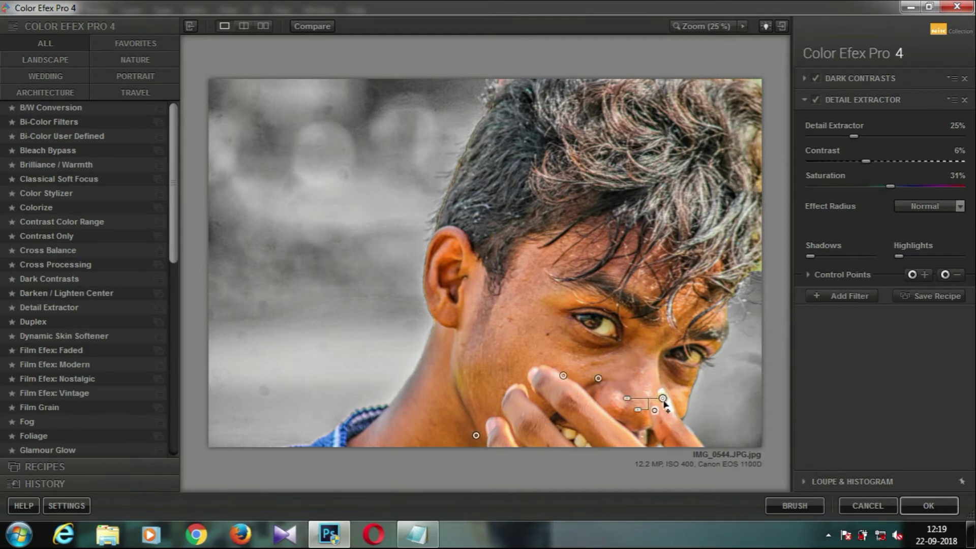
{"action": "left_click", "coordinate": [945, 275]}
{"action": "left_click", "coordinate": [677, 394]}
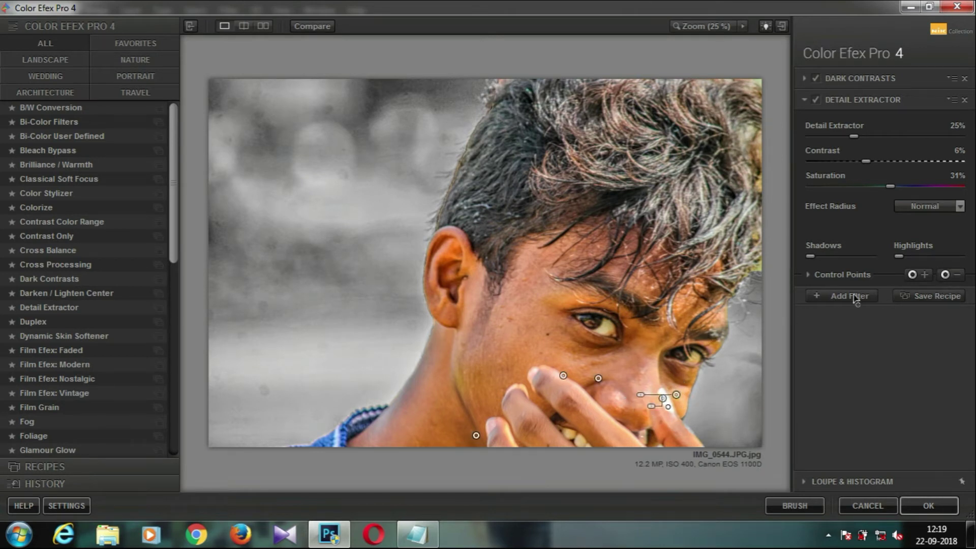
- Place negative Detail Extractor control points at the nearer eye's outer corner, above its eyebrow end and between the eyebrows
{"action": "left_click", "coordinate": [946, 275]}
{"action": "left_click", "coordinate": [579, 331]}
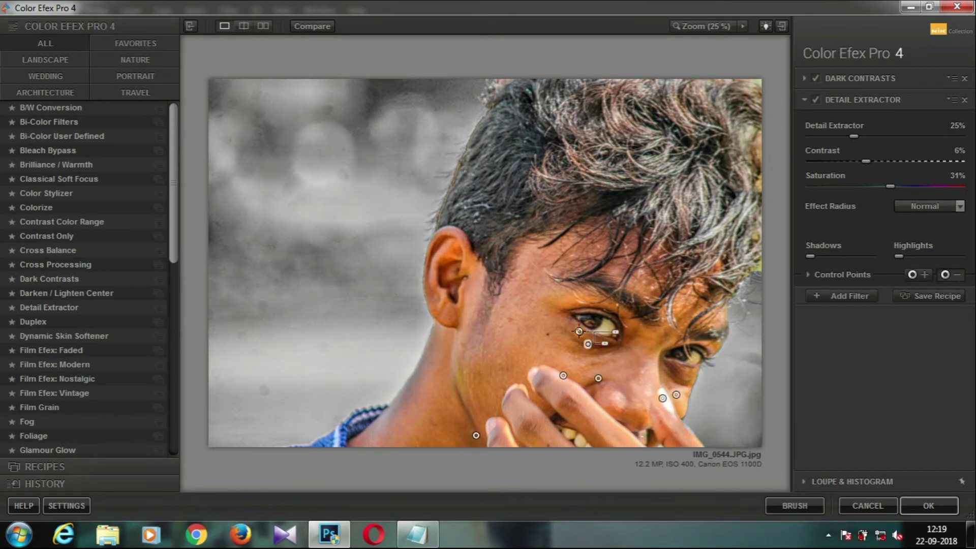
{"action": "left_click", "coordinate": [945, 275]}
{"action": "left_click", "coordinate": [568, 298]}
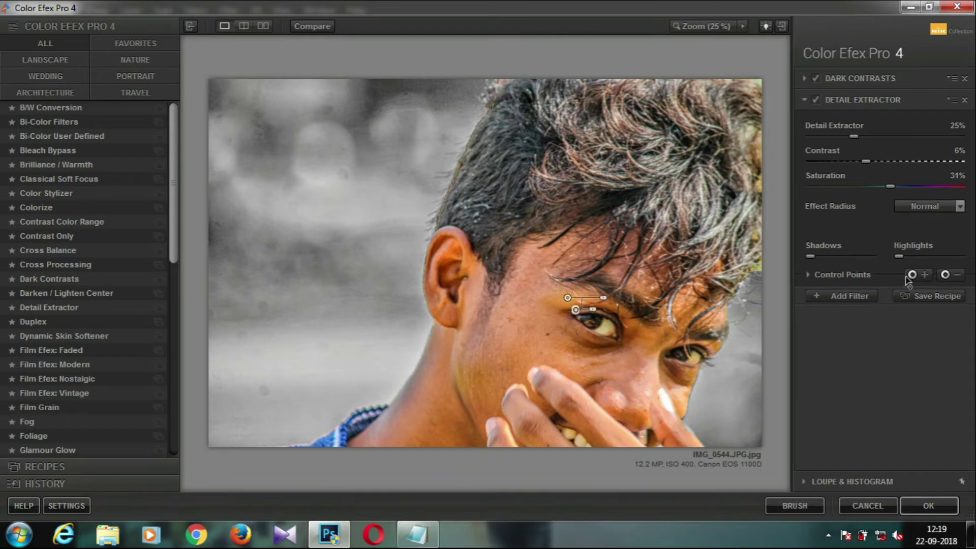
{"action": "left_click", "coordinate": [949, 279]}
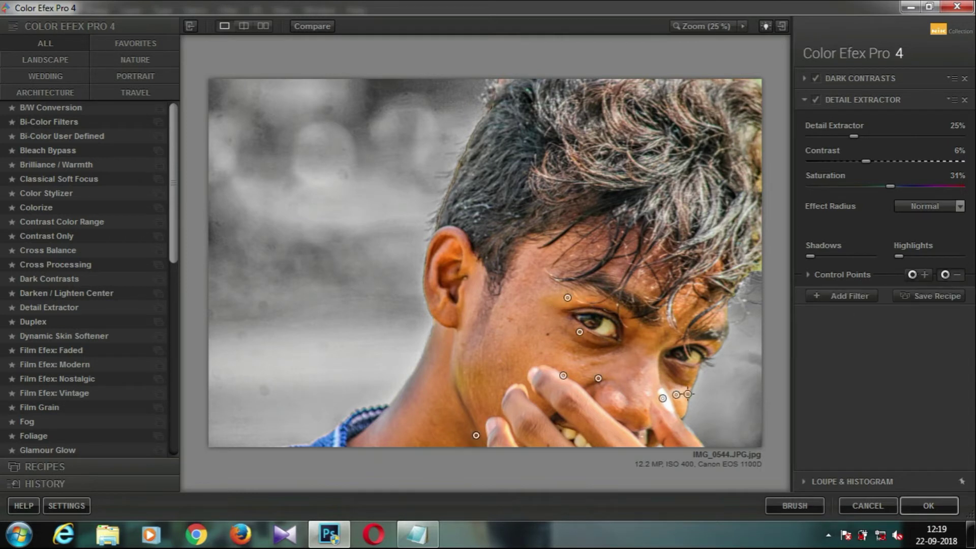
{"action": "left_click", "coordinate": [677, 324]}
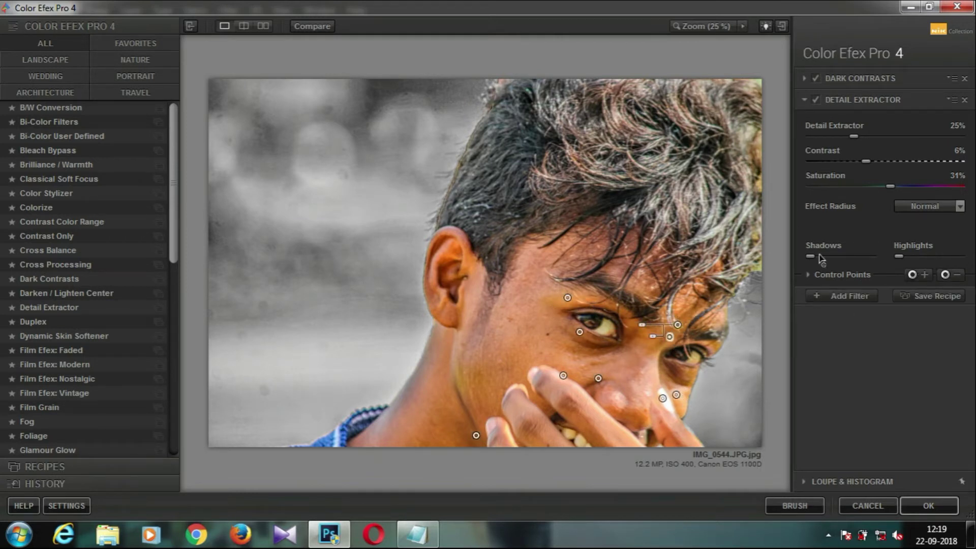
- Add a Contrast Only filter to the stack
{"action": "left_click", "coordinate": [865, 301]}
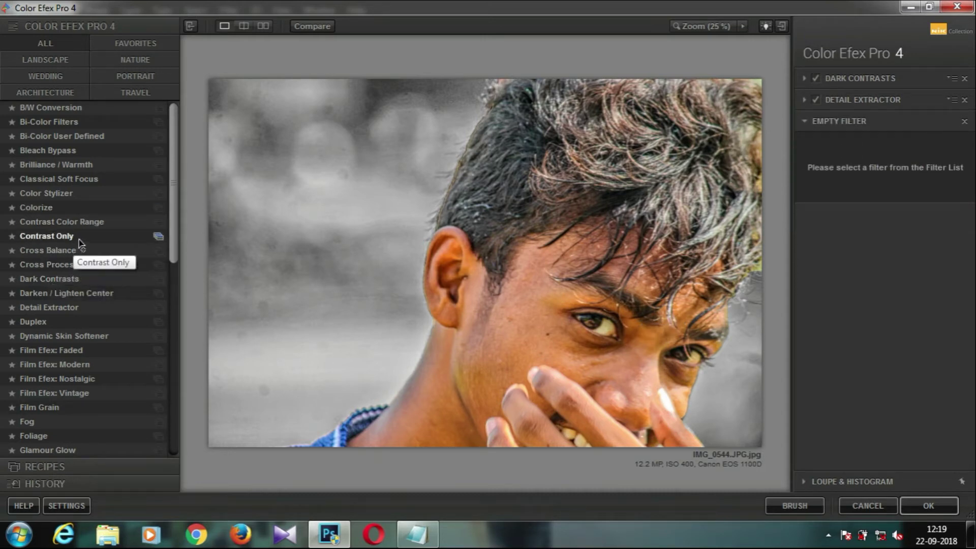
{"action": "left_click", "coordinate": [97, 237]}
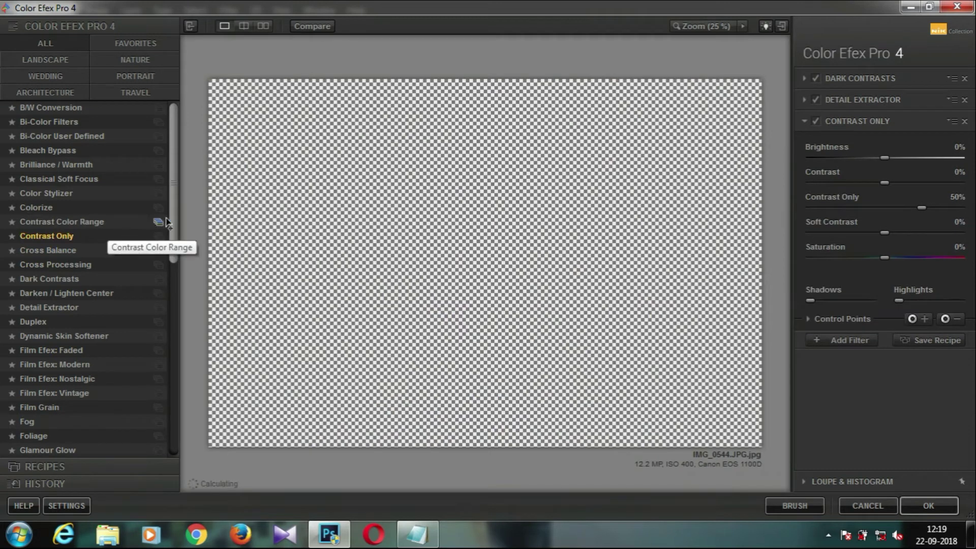
{"action": "left_click_drag", "start_coordinate": [174, 225], "coordinate": [163, 312]}
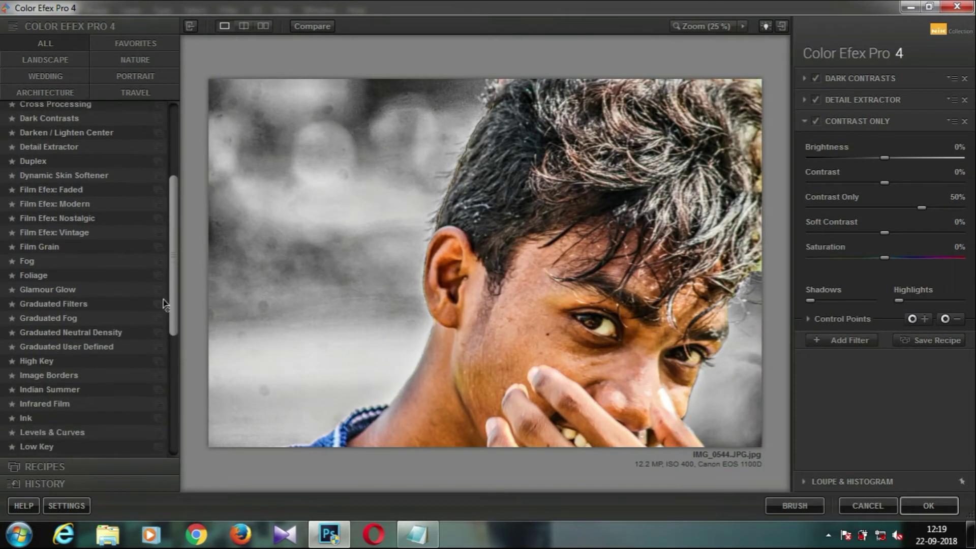
- Place negative Contrast Only control points on the lower cheek, under the nearer eye, on the forehead between the brows and beside the nose
{"action": "left_click", "coordinate": [945, 318]}
{"action": "left_click", "coordinate": [509, 378]}
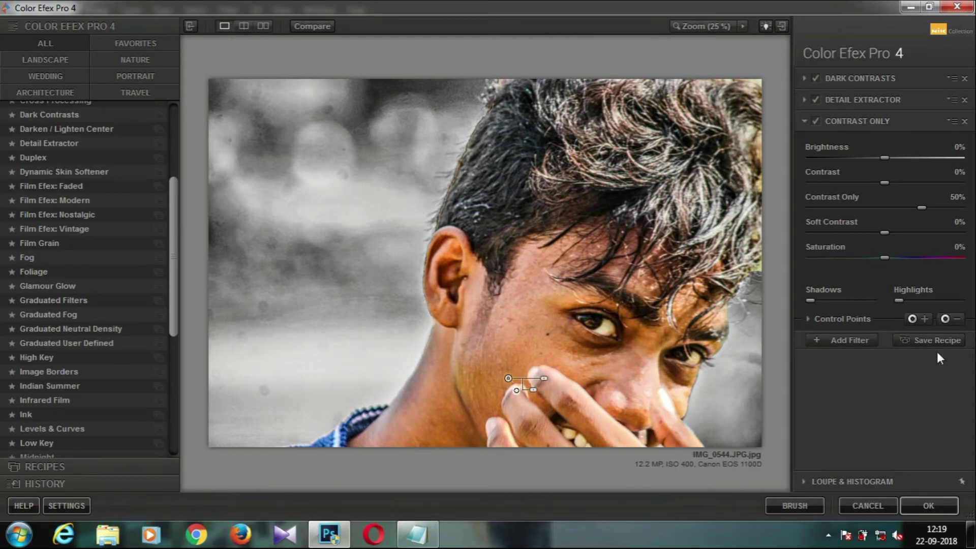
{"action": "left_click", "coordinate": [952, 321]}
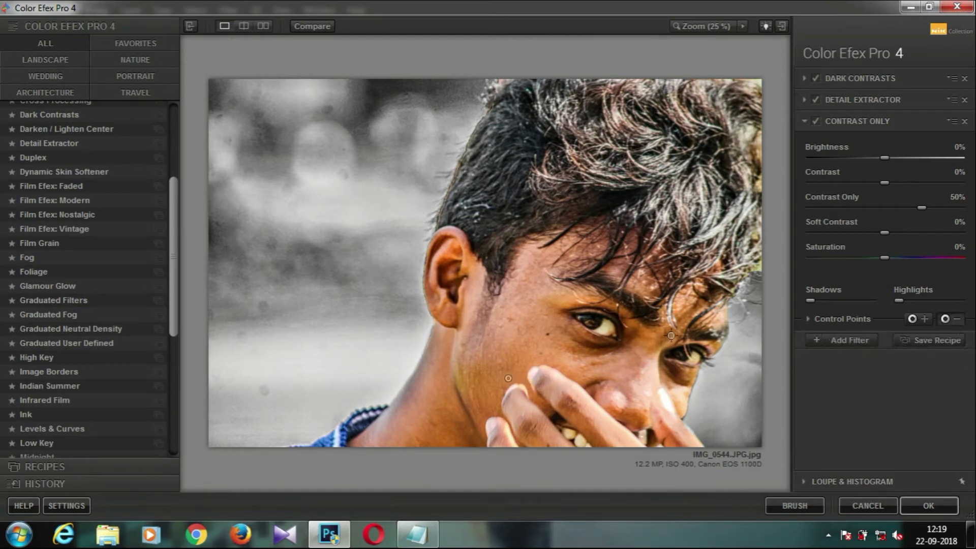
{"action": "left_click", "coordinate": [615, 347]}
{"action": "left_click", "coordinate": [946, 319]}
{"action": "left_click", "coordinate": [683, 314]}
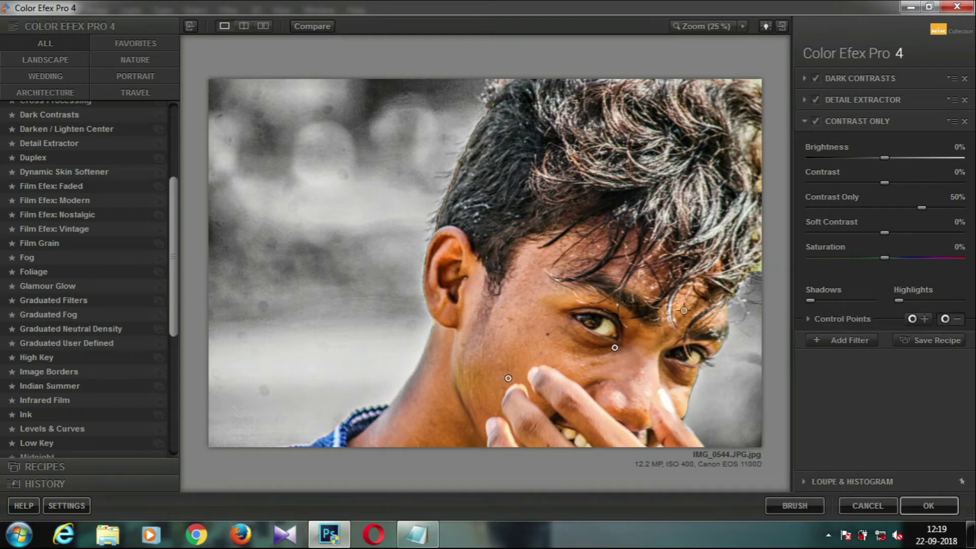
{"action": "left_click", "coordinate": [945, 320]}
{"action": "left_click", "coordinate": [668, 402]}
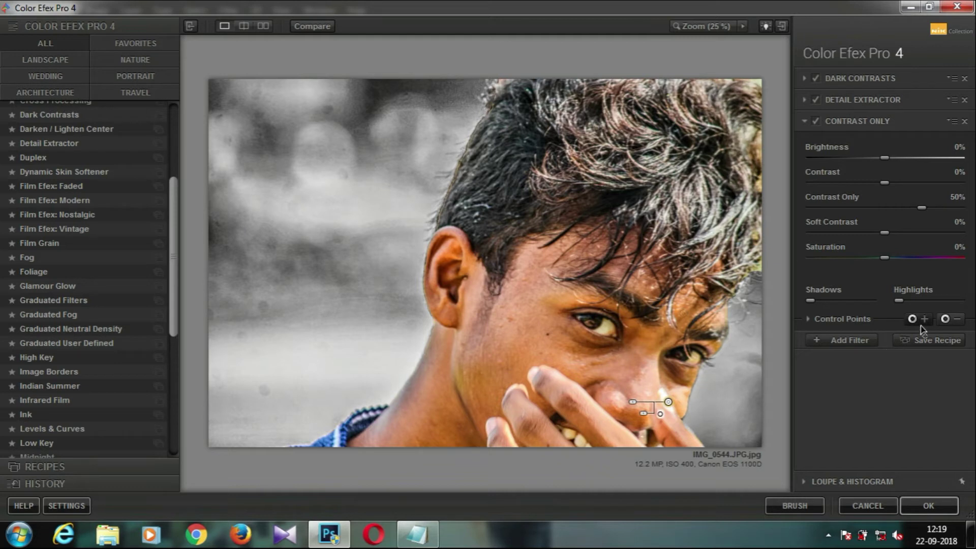
- Add a Pro Contrast filter to the stack and set its Correct Contrast to 12%
{"action": "left_click", "coordinate": [857, 339]}
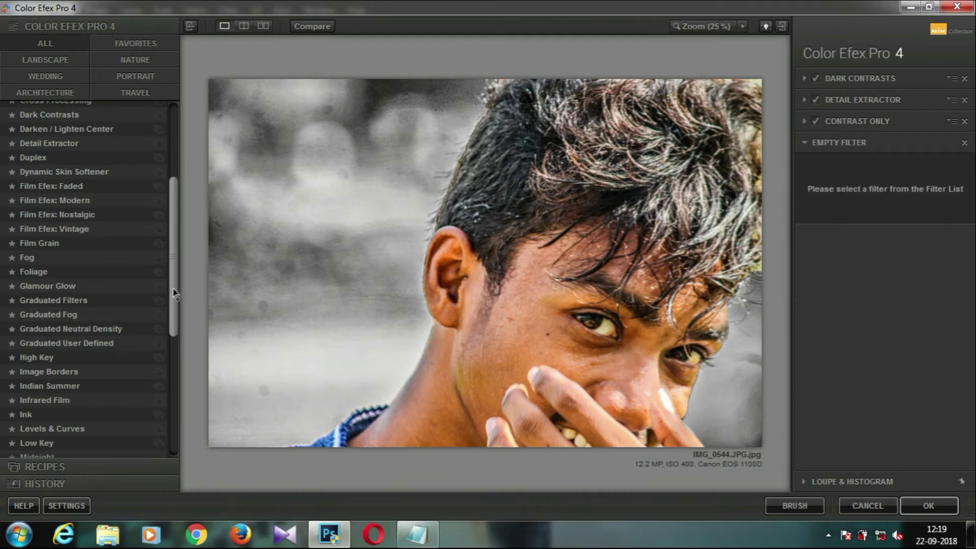
{"action": "left_click_drag", "start_coordinate": [173, 294], "coordinate": [173, 394]}
{"action": "left_click_drag", "start_coordinate": [220, 333], "coordinate": [226, 331]}
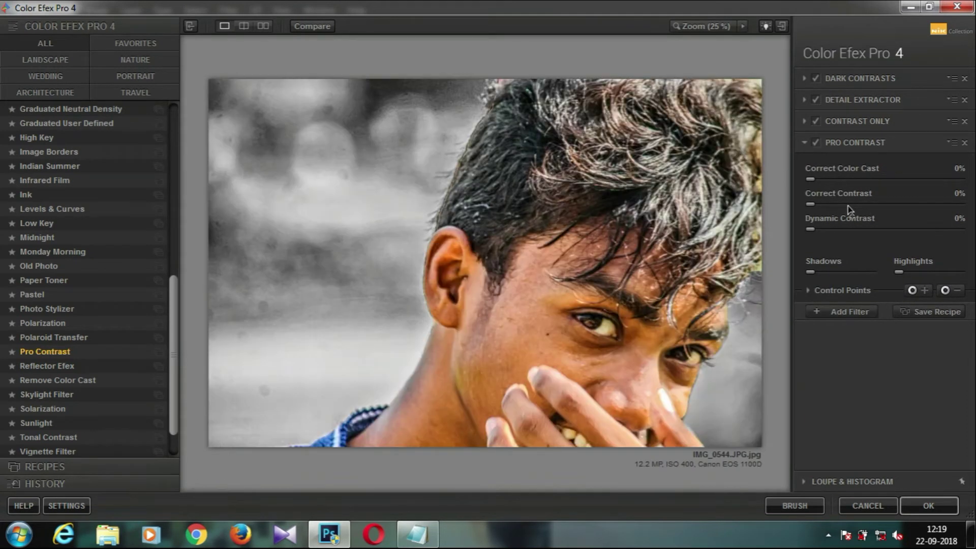
{"action": "left_click", "coordinate": [858, 204]}
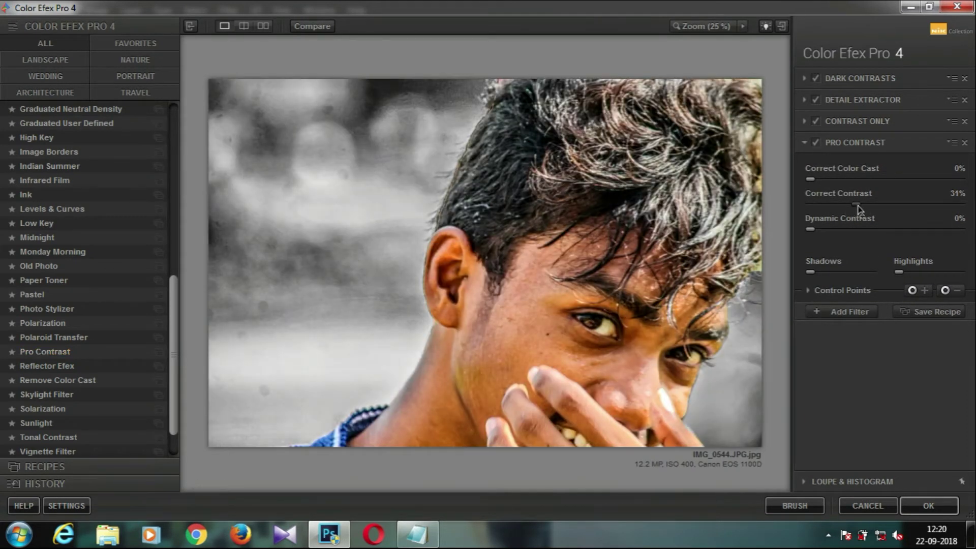
{"action": "left_click_drag", "start_coordinate": [858, 205], "coordinate": [834, 205]}
{"action": "left_click", "coordinate": [850, 313]}
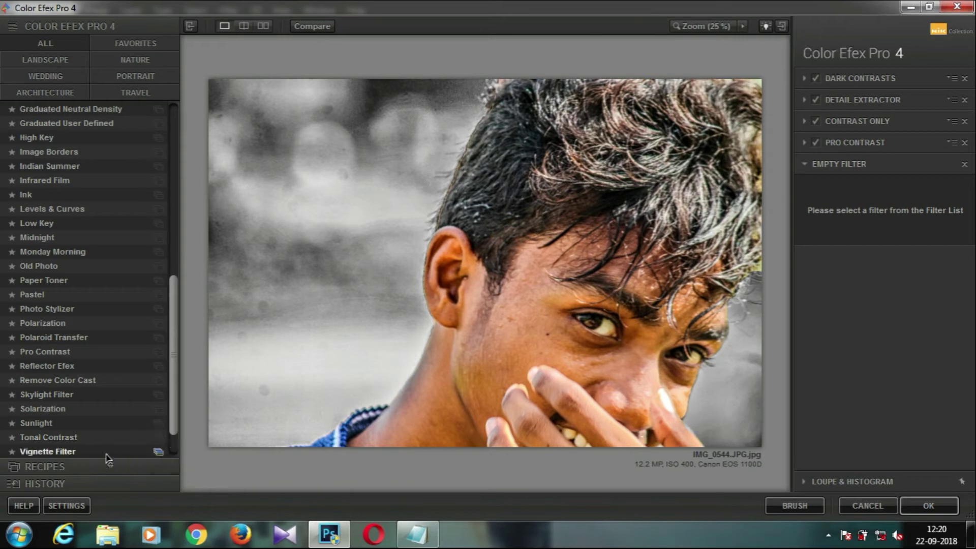
{"action": "left_click_drag", "start_coordinate": [454, 307], "coordinate": [457, 305]}
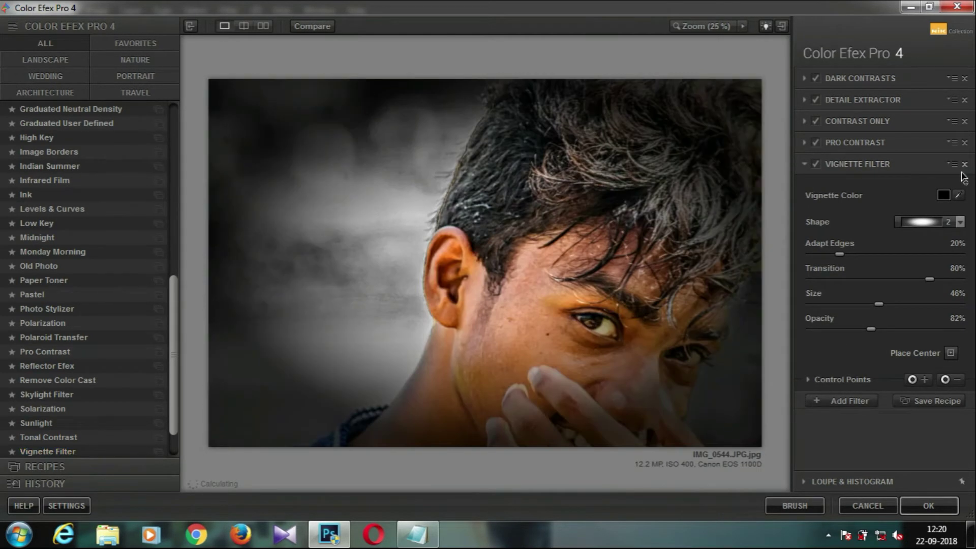
{"action": "left_click", "coordinate": [965, 165]}
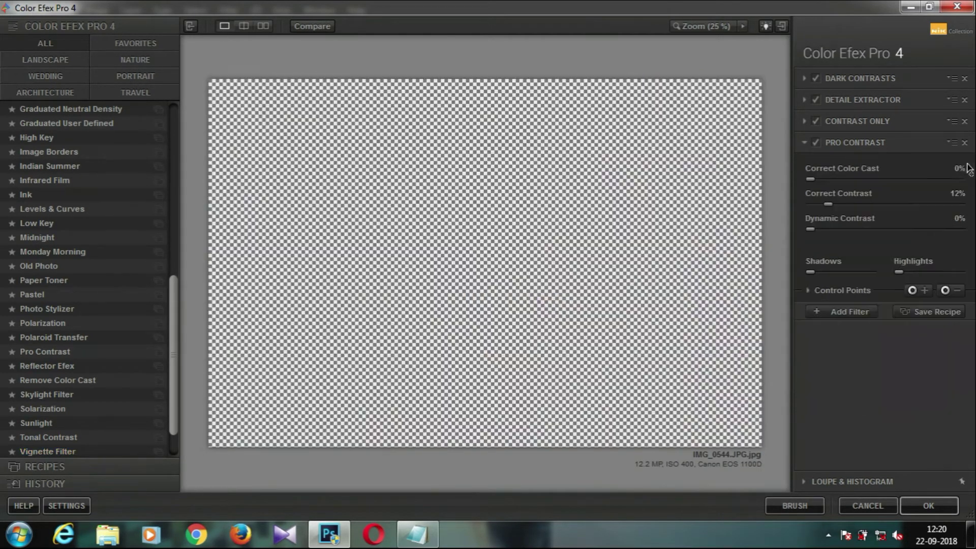
- Apply the Color Efex Pro filter stack to the portrait and return to the Photoshop document
{"action": "left_click", "coordinate": [850, 314]}
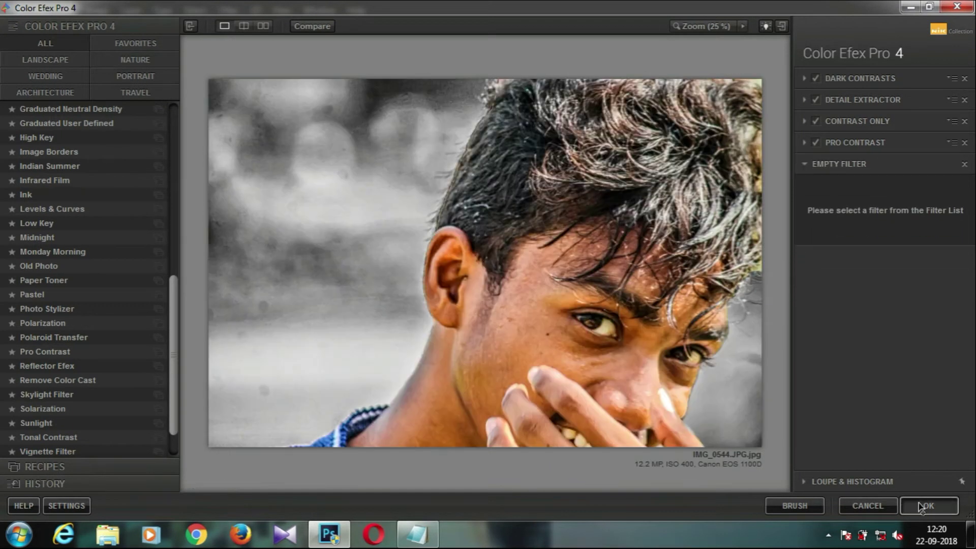
{"action": "left_click", "coordinate": [928, 506]}
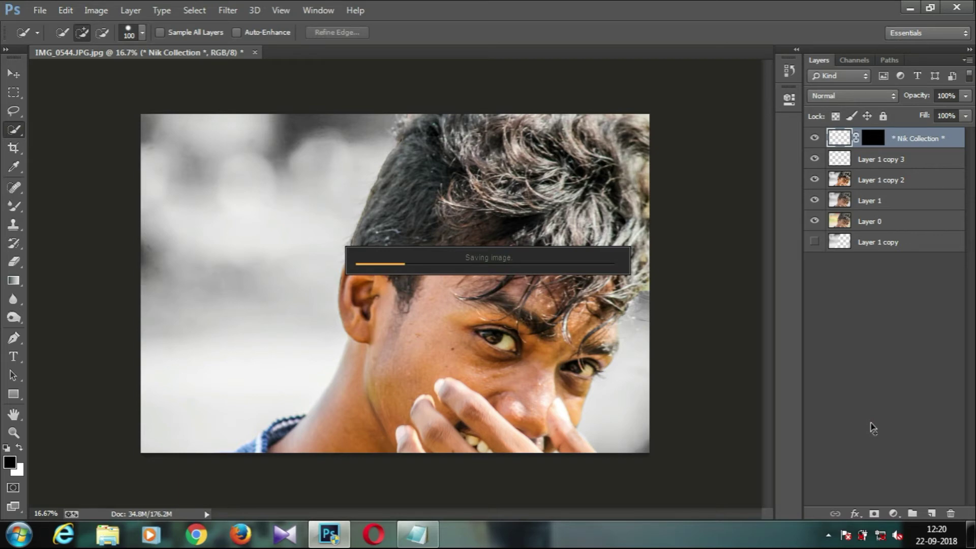
{"action": "key", "text": "alt+Tab"}
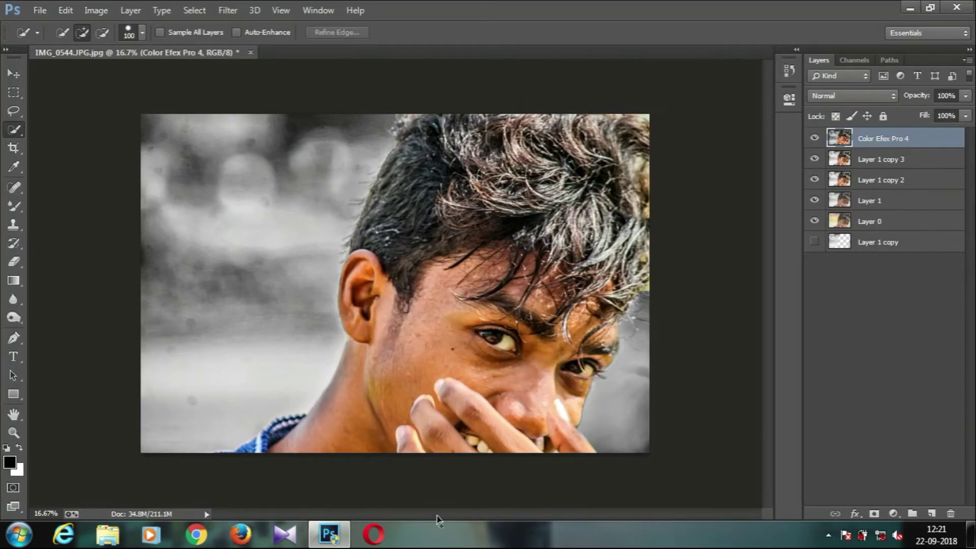
- Duplicate the Color Efex Pro 4 layer and add a Selective Color adjustment clipped to the copy
{"action": "left_click_drag", "start_coordinate": [914, 140], "coordinate": [932, 513]}
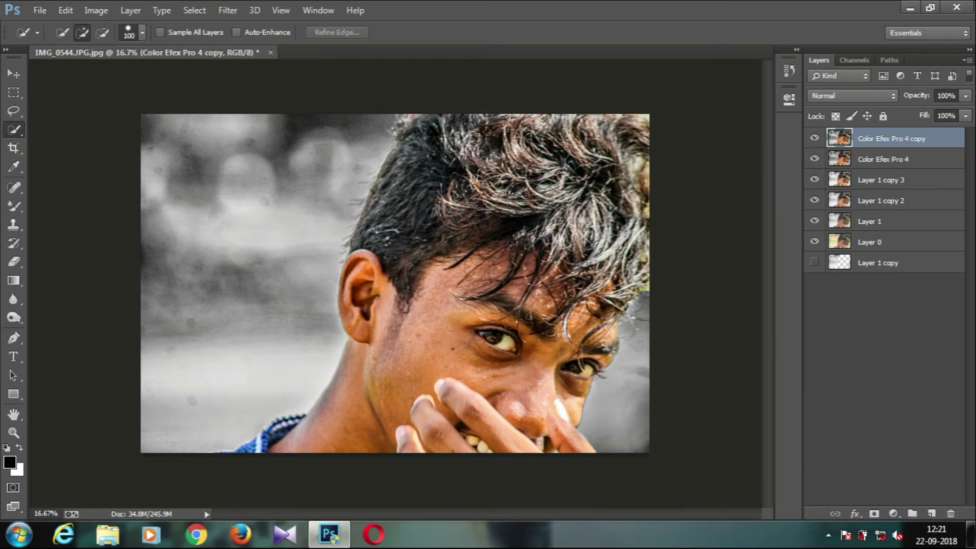
{"action": "left_click", "coordinate": [894, 513]}
{"action": "left_click", "coordinate": [896, 500]}
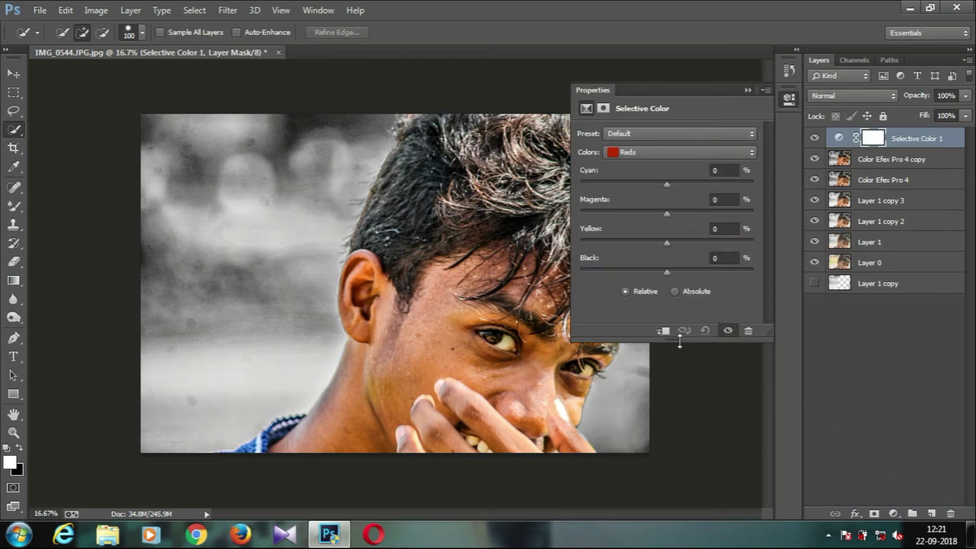
{"action": "left_click", "coordinate": [665, 331]}
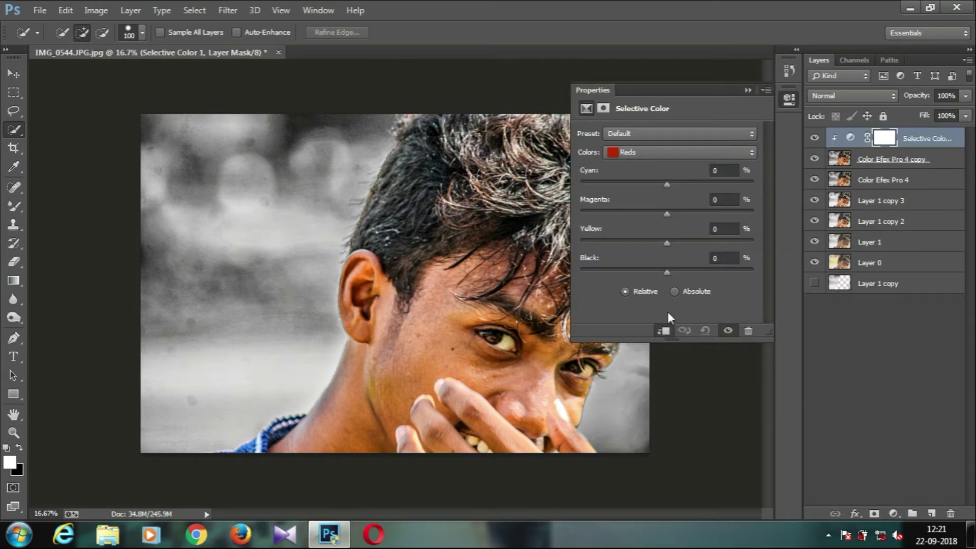
- Set Cyan to -21% and Black to -21% for the Reds in the Selective Color adjustment
{"action": "left_click_drag", "start_coordinate": [667, 185], "coordinate": [649, 185]}
{"action": "mouse_move", "coordinate": [663, 272]}
{"action": "left_mouse_down"}
{"action": "mouse_move", "coordinate": [615, 275]}
{"action": "mouse_move", "coordinate": [685, 276]}
{"action": "mouse_move", "coordinate": [648, 279]}
{"action": "left_mouse_up"}
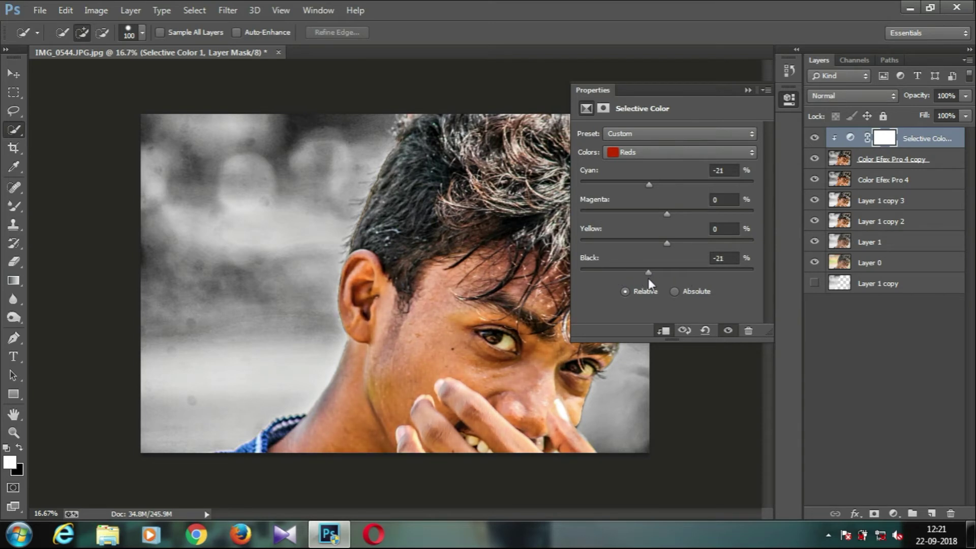
{"action": "left_click", "coordinate": [748, 91]}
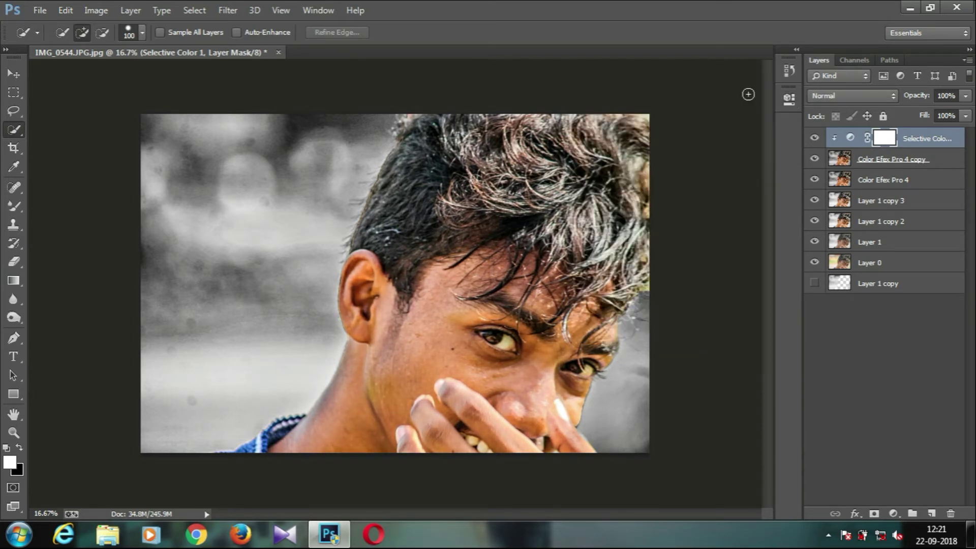
- Merge the Selective Color adjustment with the Color Efex Pro 4 copy layer beneath it
{"action": "left_click", "coordinate": [872, 160], "text": "ctrl"}
{"action": "right_click", "coordinate": [873, 161]}
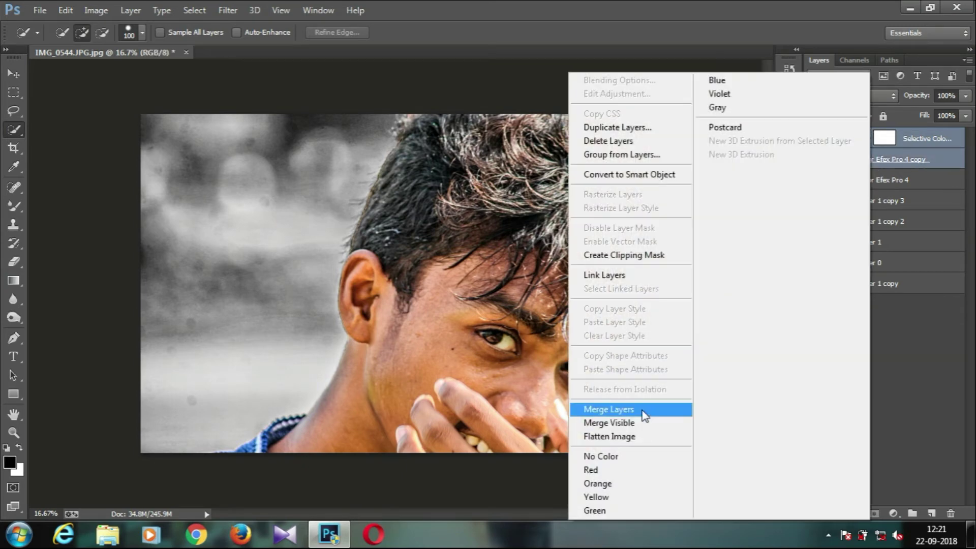
{"action": "left_click", "coordinate": [642, 410]}
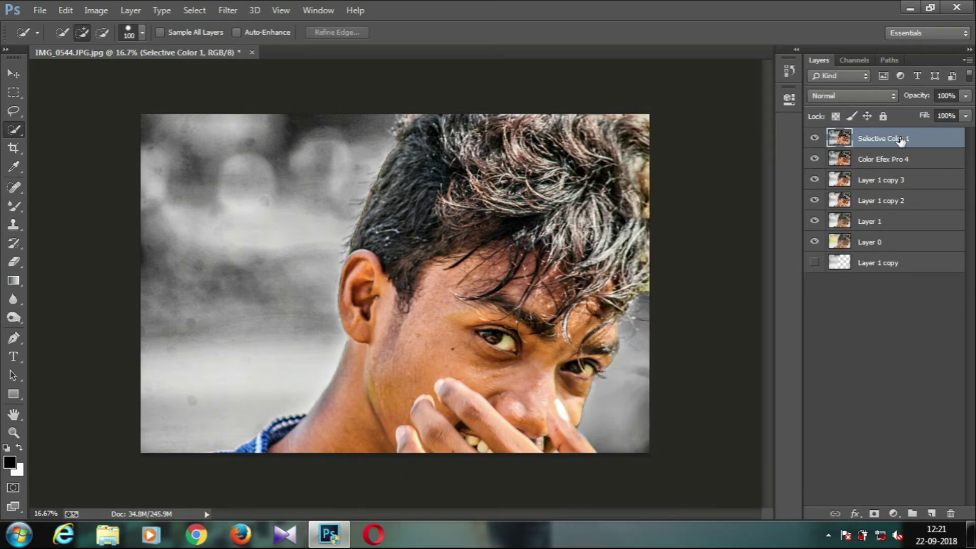
- Duplicate the merged layer and apply Camera Raw to the copy with raised Oranges saturation and Oranges luminance at +23
{"action": "left_click_drag", "start_coordinate": [901, 141], "coordinate": [934, 510]}
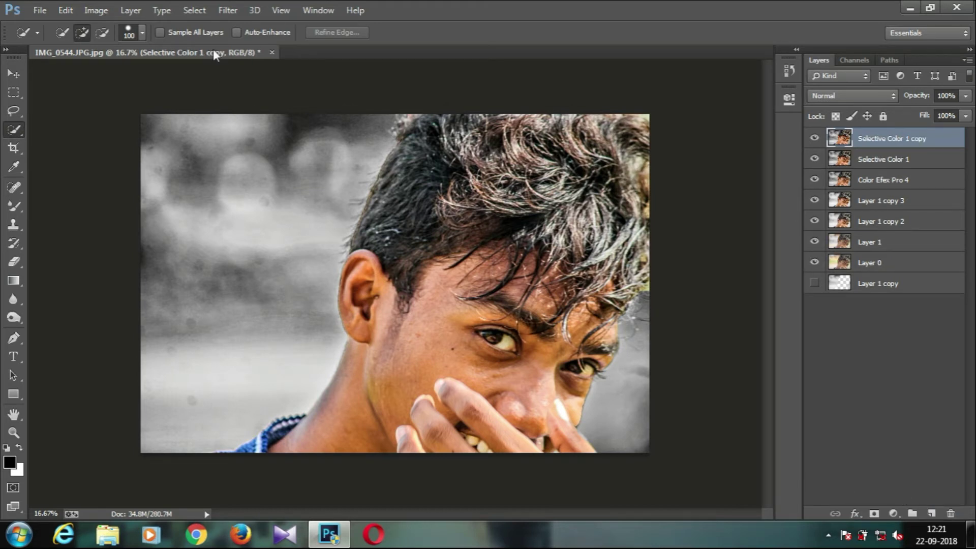
{"action": "left_click", "coordinate": [237, 6]}
{"action": "left_click", "coordinate": [251, 94]}
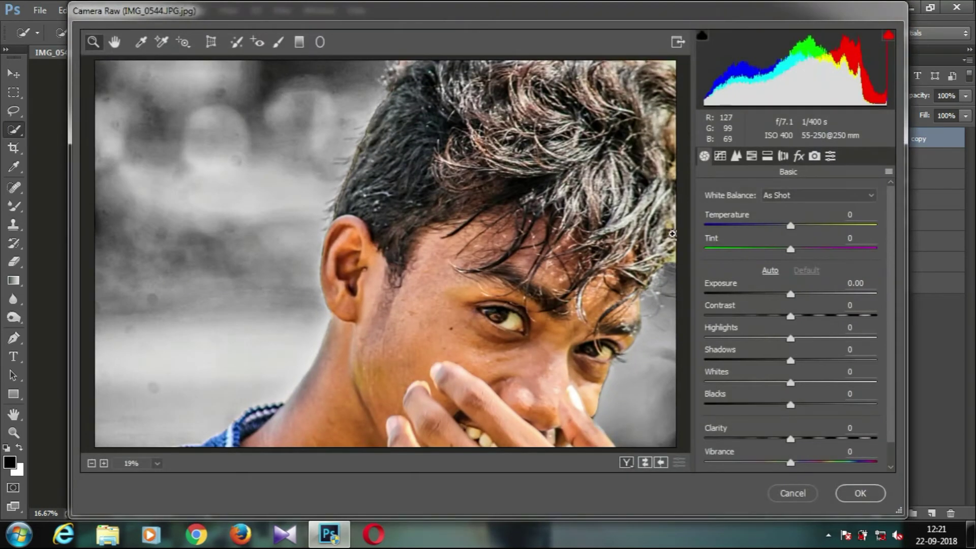
{"action": "left_click", "coordinate": [752, 155]}
{"action": "left_click", "coordinate": [758, 212]}
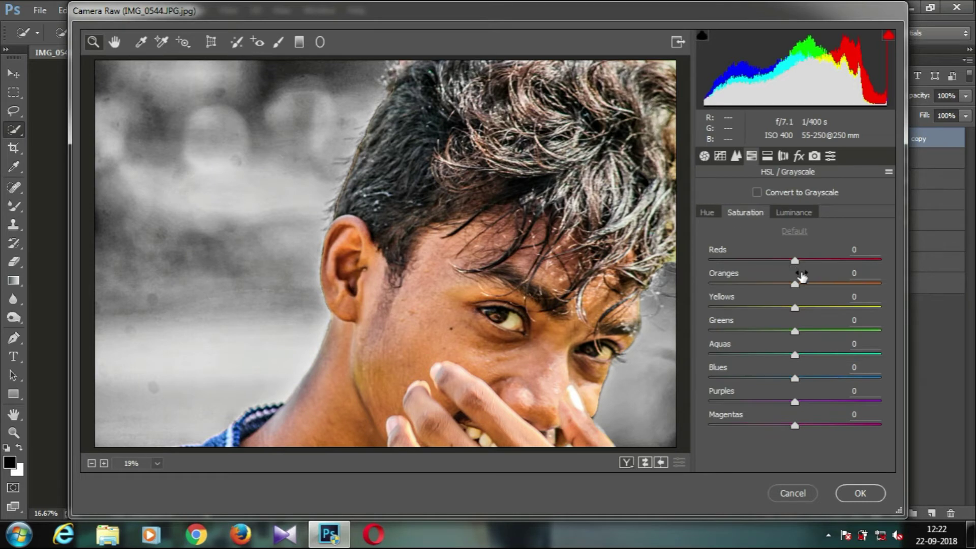
{"action": "left_click_drag", "start_coordinate": [796, 283], "coordinate": [813, 284]}
{"action": "left_click", "coordinate": [786, 214]}
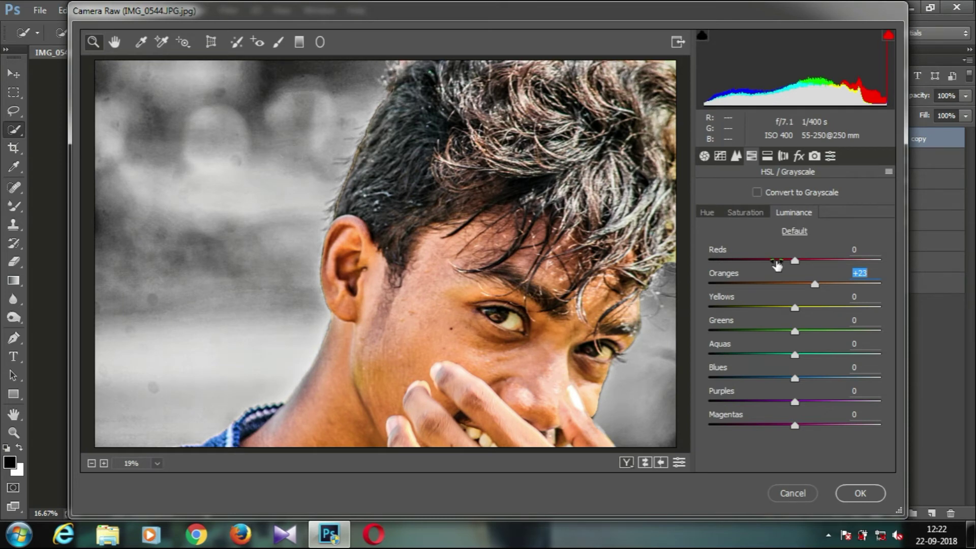
{"action": "left_click", "coordinate": [859, 492]}
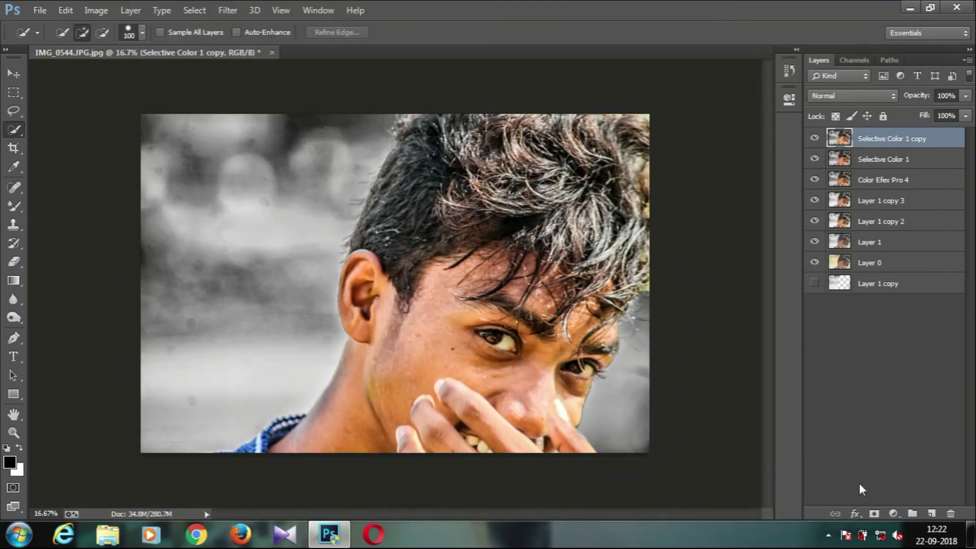
- Duplicate the top layer and set up the Smudge tool with the soft textured 482 px brush tip
{"action": "left_click_drag", "start_coordinate": [908, 143], "coordinate": [936, 517]}
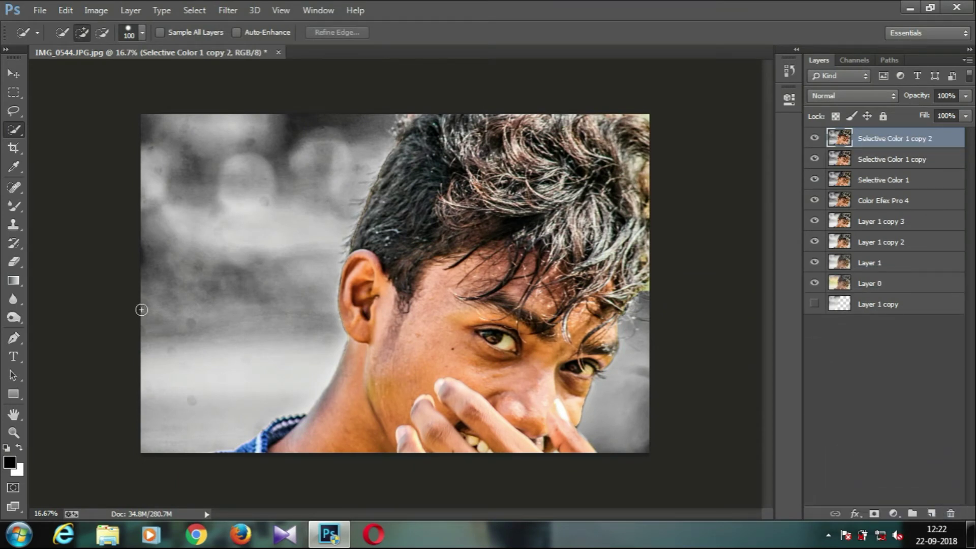
{"action": "left_click", "coordinate": [17, 300]}
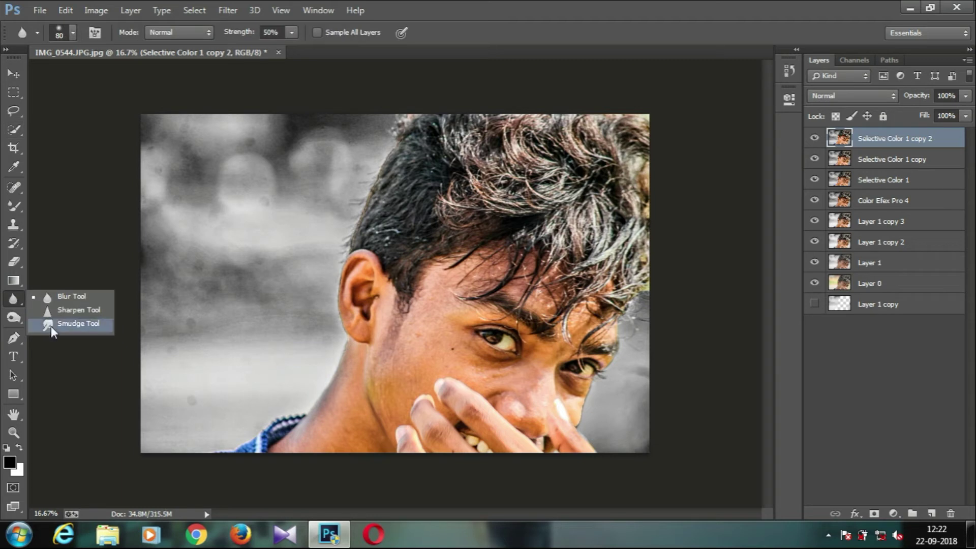
{"action": "left_click", "coordinate": [51, 323]}
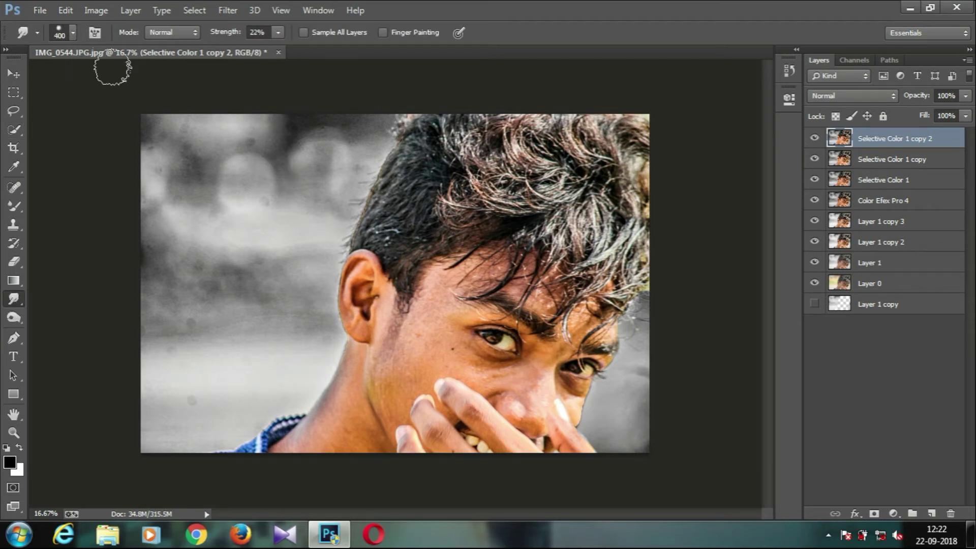
{"action": "left_click", "coordinate": [73, 34]}
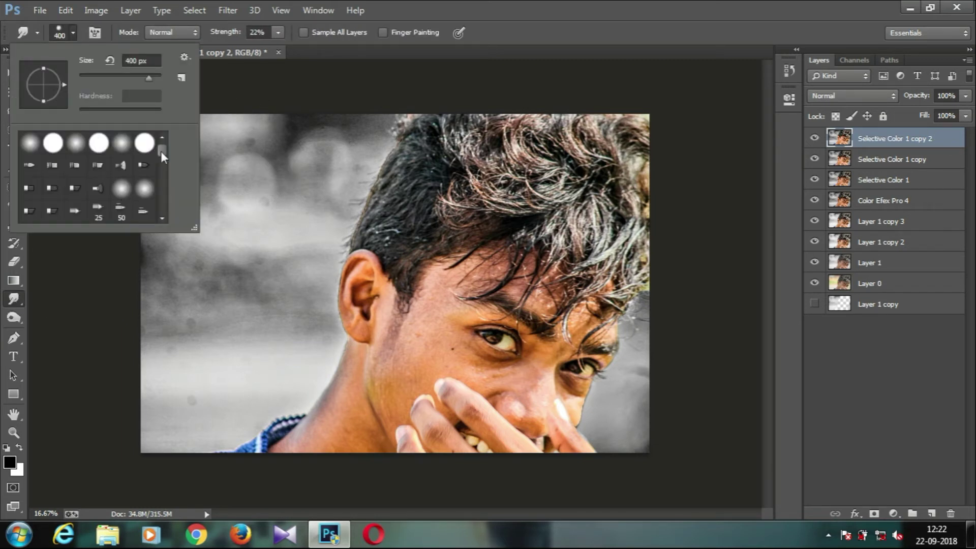
{"action": "left_click_drag", "start_coordinate": [161, 151], "coordinate": [154, 191]}
{"action": "left_click", "coordinate": [36, 209]}
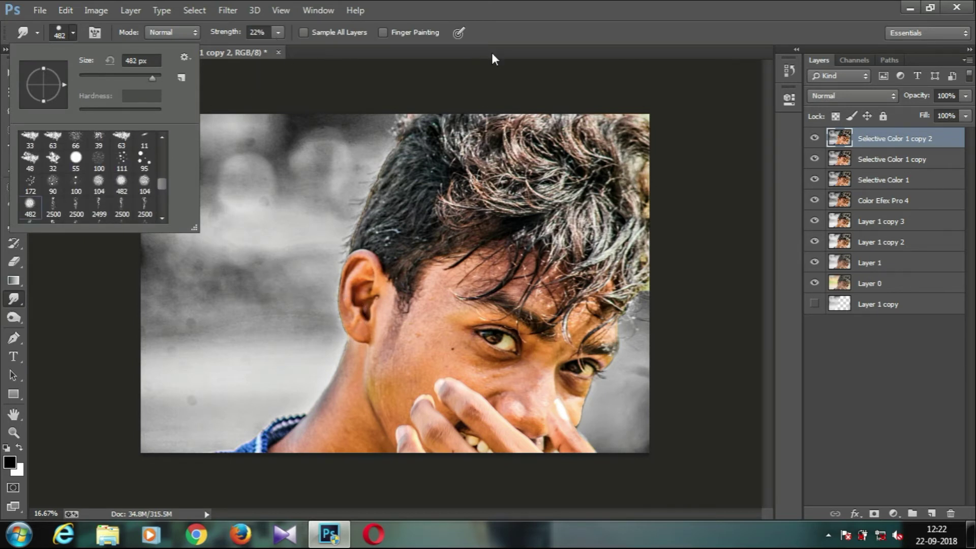
{"action": "left_click", "coordinate": [525, 43]}
{"action": "left_click", "coordinate": [278, 34]}
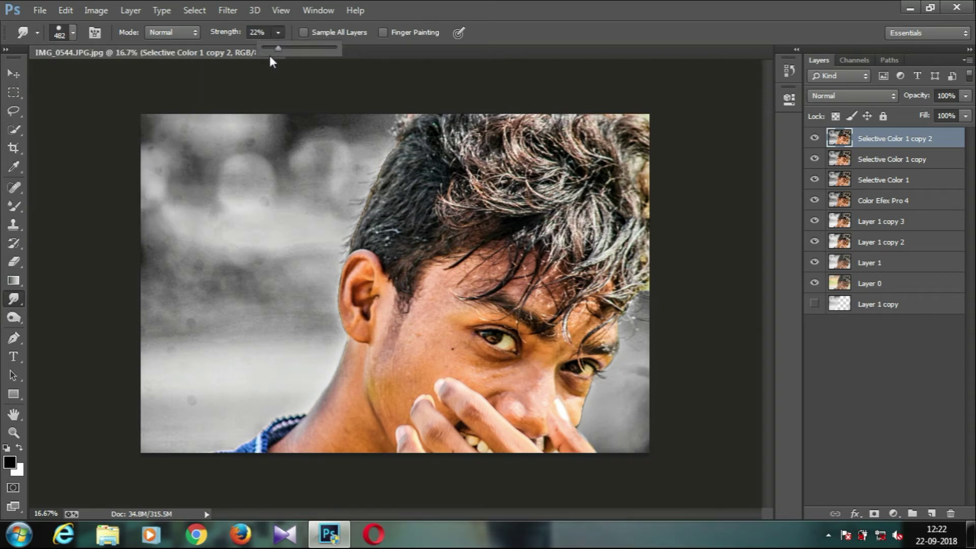
{"action": "left_click", "coordinate": [484, 9]}
- Reduce the Smudge brush to 200 px and smooth the skin on the cheek, temple and under the nearer eye
{"action": "key", "text": "ctrl+plus"}
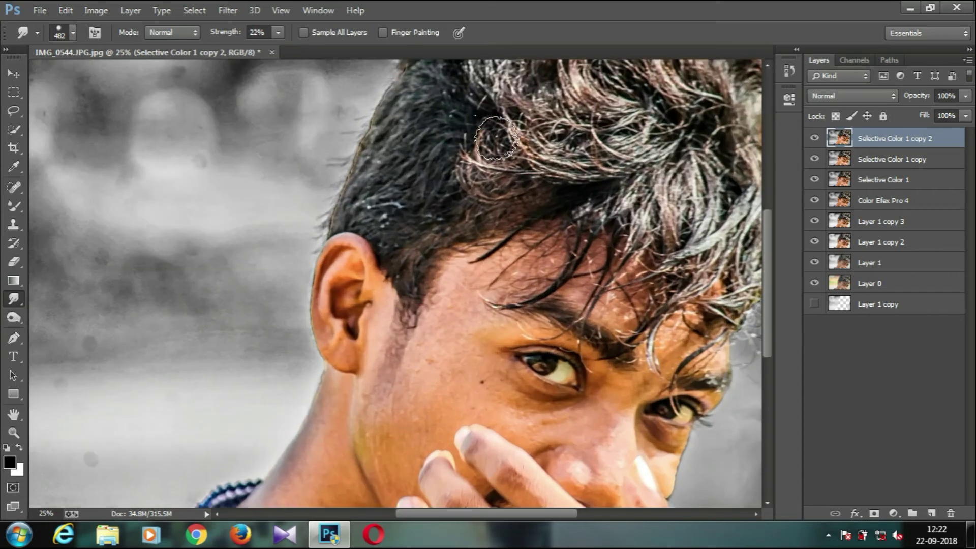
{"action": "key", "text": "bracketleft"}
{"action": "key", "text": "bracketleft"}
{"action": "key", "text": "bracketleft"}
{"action": "key", "text": "bracketleft"}
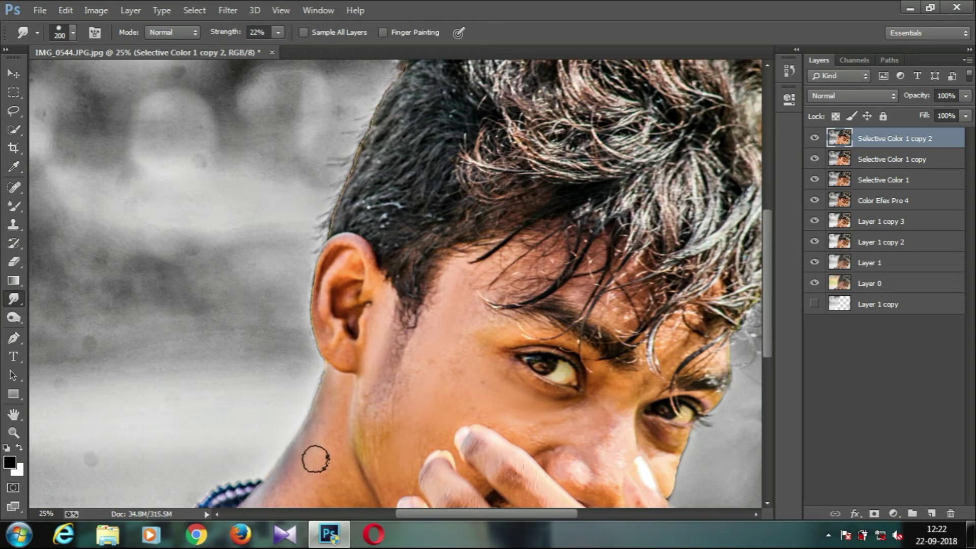
{"action": "mouse_move", "coordinate": [361, 430]}
{"action": "left_mouse_down"}
{"action": "mouse_move", "coordinate": [371, 310]}
{"action": "mouse_move", "coordinate": [362, 297]}
{"action": "left_mouse_up"}
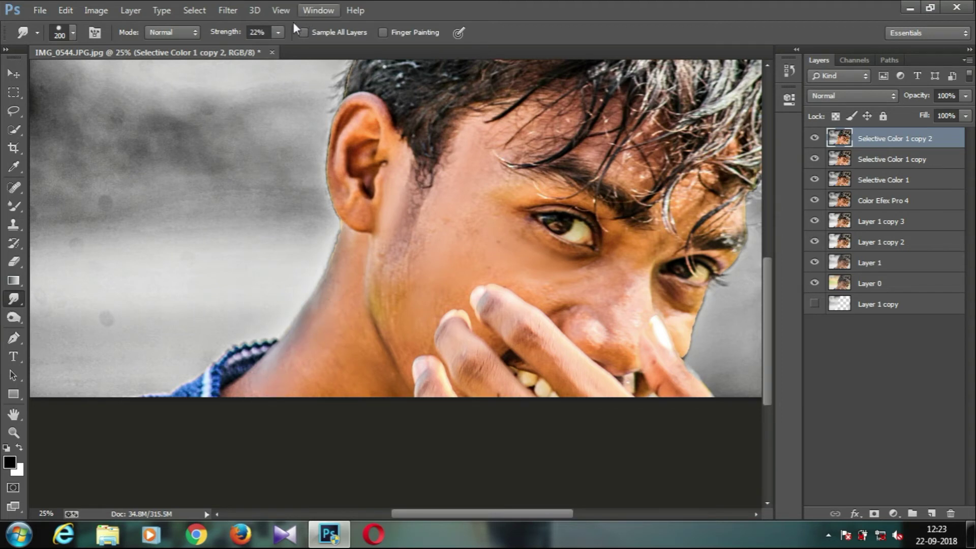
- Set the Smudge strength to 25% and smooth the skin on the nose, fingers, cheek and neck
{"action": "left_click", "coordinate": [231, 35]}
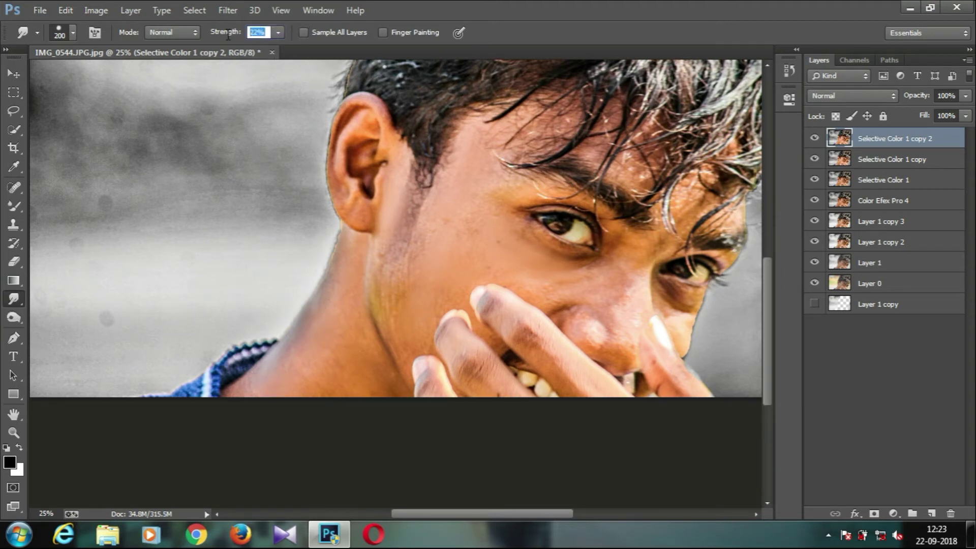
{"action": "type", "text": "25"}
{"action": "key", "text": "Return"}
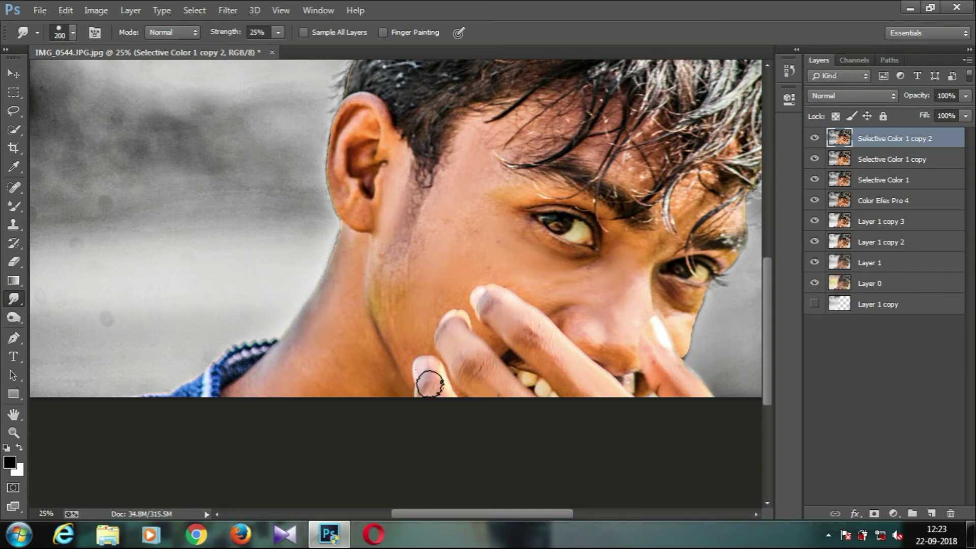
{"action": "key", "text": "space"}
{"action": "left_click_drag", "start_coordinate": [602, 301], "coordinate": [538, 390]}
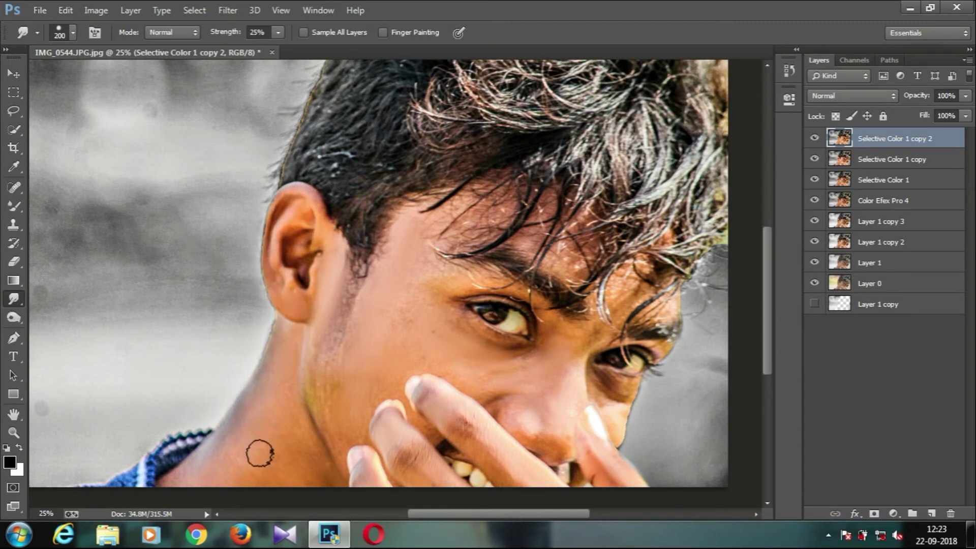
{"action": "key", "text": "space"}
{"action": "left_click_drag", "start_coordinate": [314, 410], "coordinate": [342, 250]}
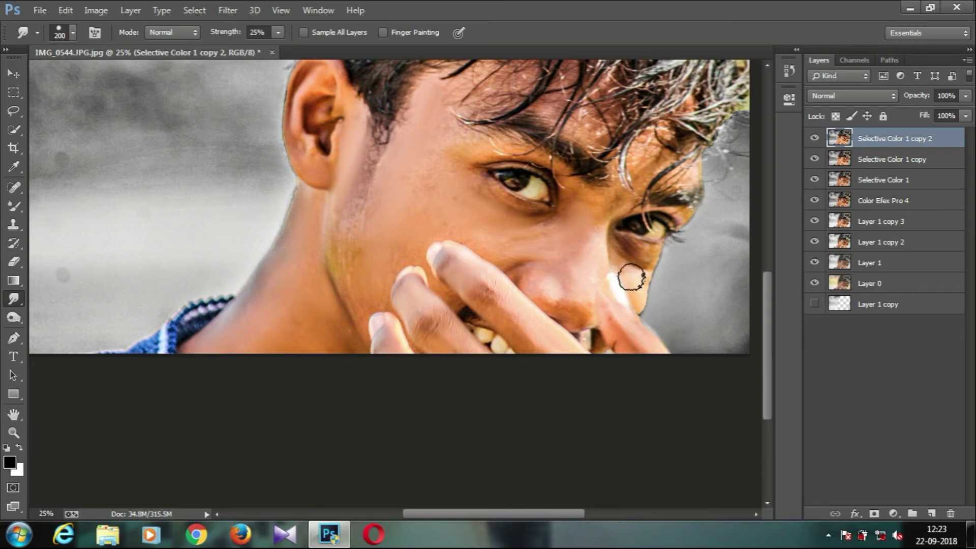
{"action": "scroll", "coordinate": [632, 277], "scroll_direction": "down", "scroll_amount": 2}
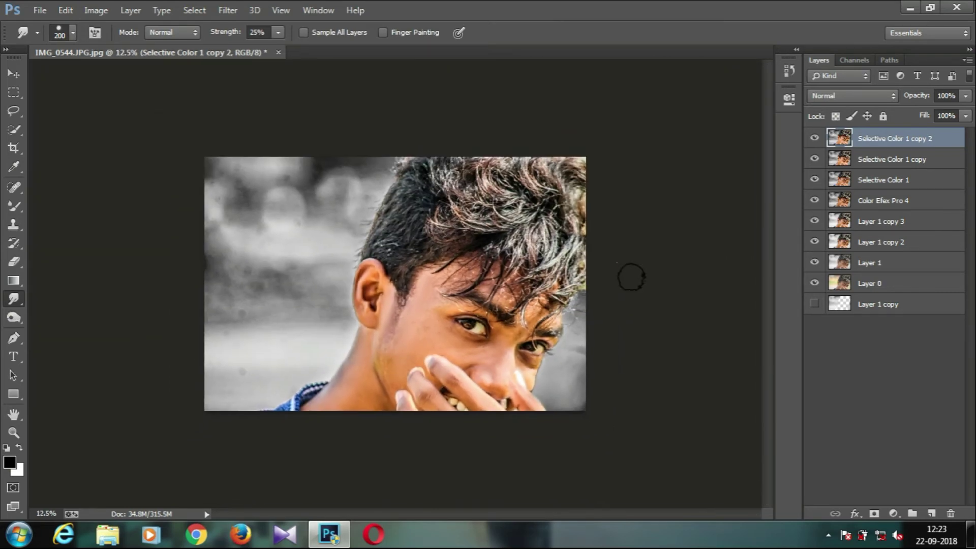
{"action": "scroll", "coordinate": [630, 277], "scroll_direction": "up", "scroll_amount": 1}
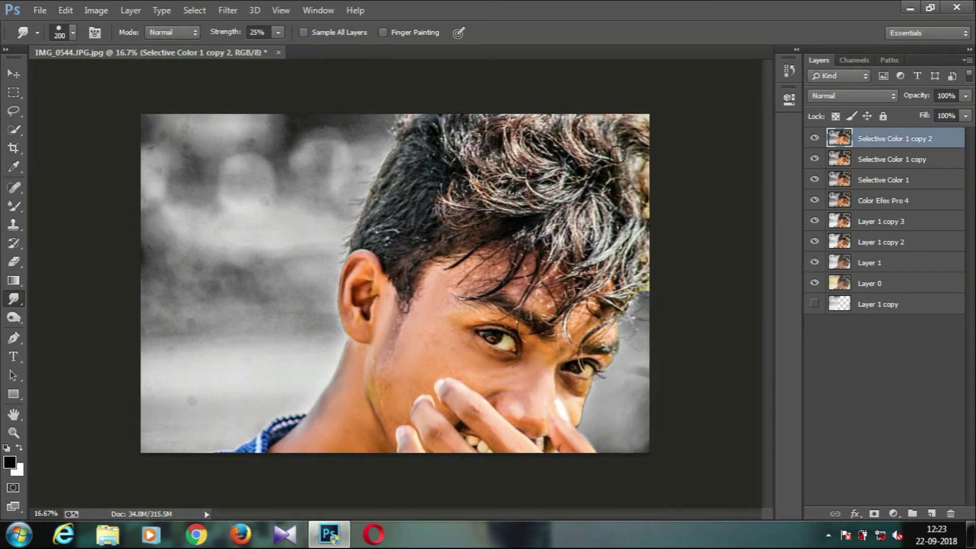
- Duplicate the smudged layer and apply Camera Raw noise reduction to the copy with Luminance at 30
{"action": "left_click_drag", "start_coordinate": [921, 145], "coordinate": [936, 514]}
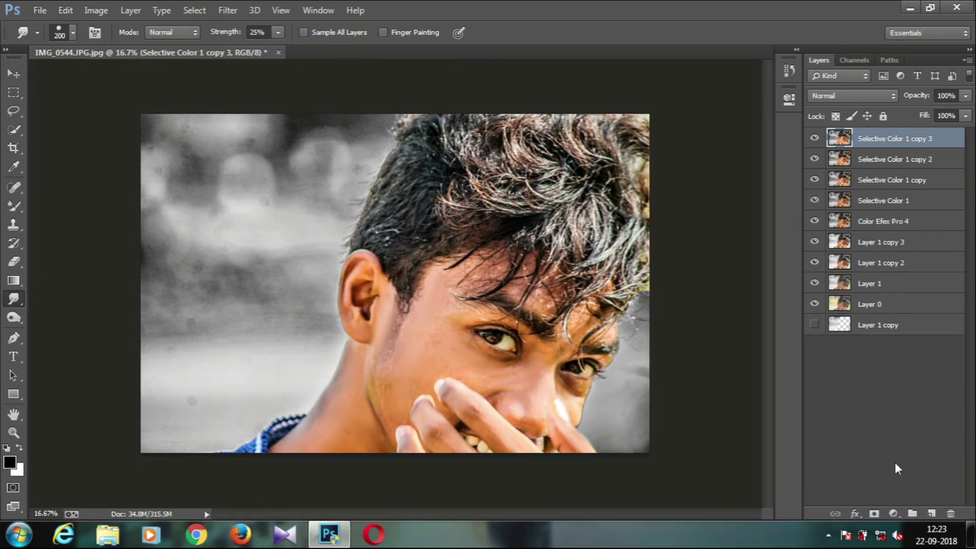
{"action": "left_click", "coordinate": [227, 9]}
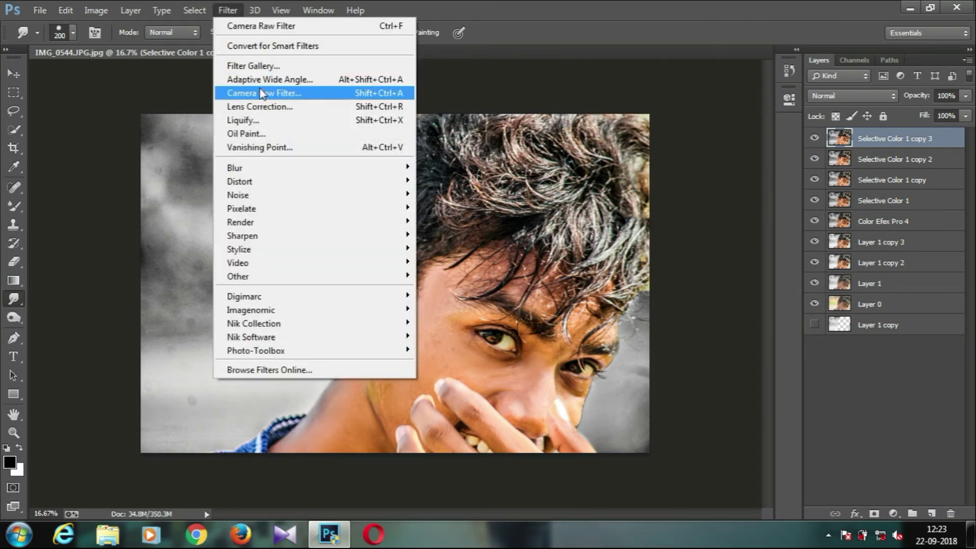
{"action": "left_click", "coordinate": [259, 90]}
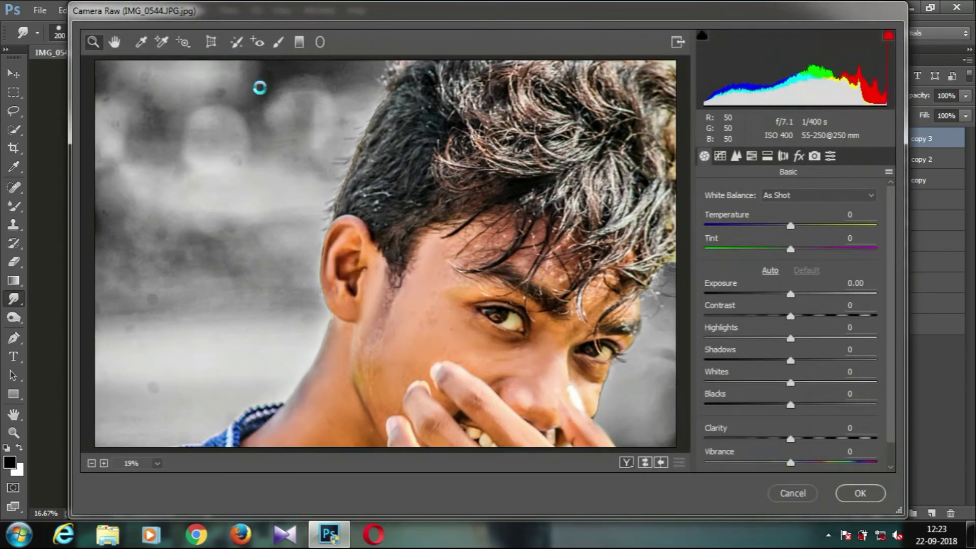
{"action": "left_click", "coordinate": [735, 160]}
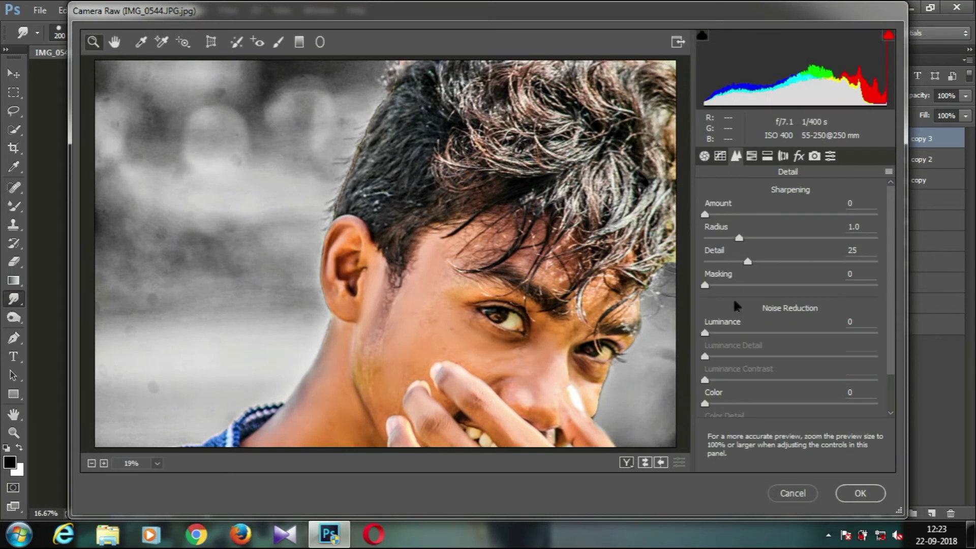
{"action": "left_click", "coordinate": [747, 333]}
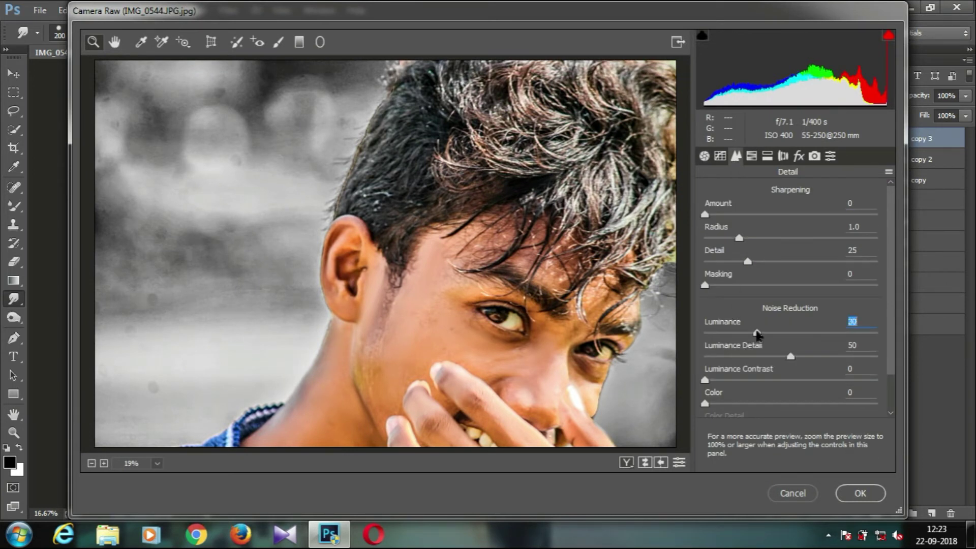
{"action": "left_click", "coordinate": [860, 494]}
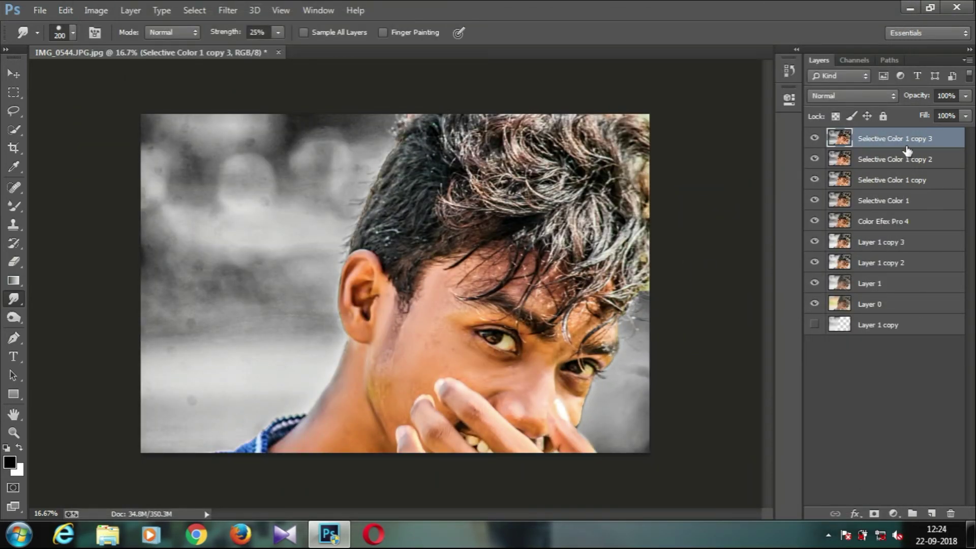
- Duplicate the top layer and save the document as a Photoshop file named ###
{"action": "left_click_drag", "start_coordinate": [908, 144], "coordinate": [937, 511]}
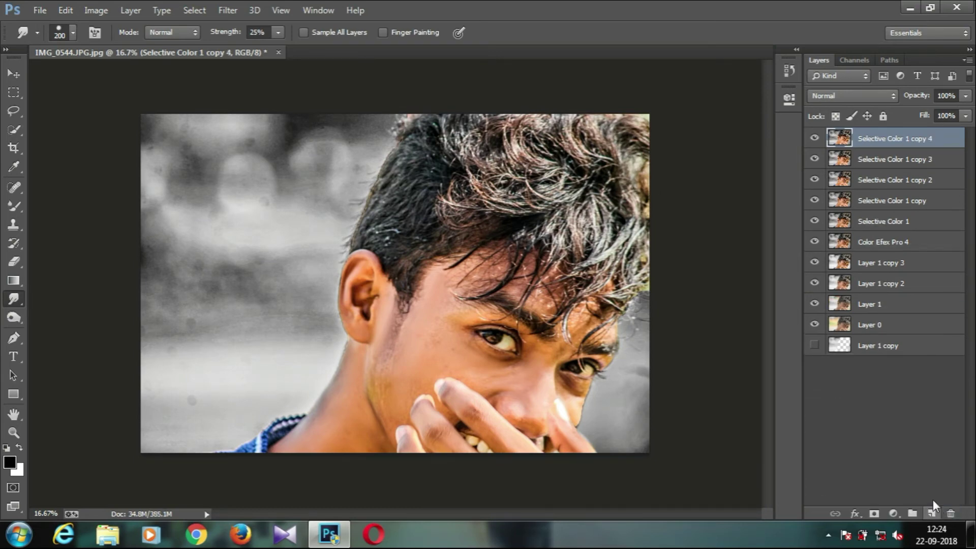
{"action": "key", "text": "ctrl+shift+s"}
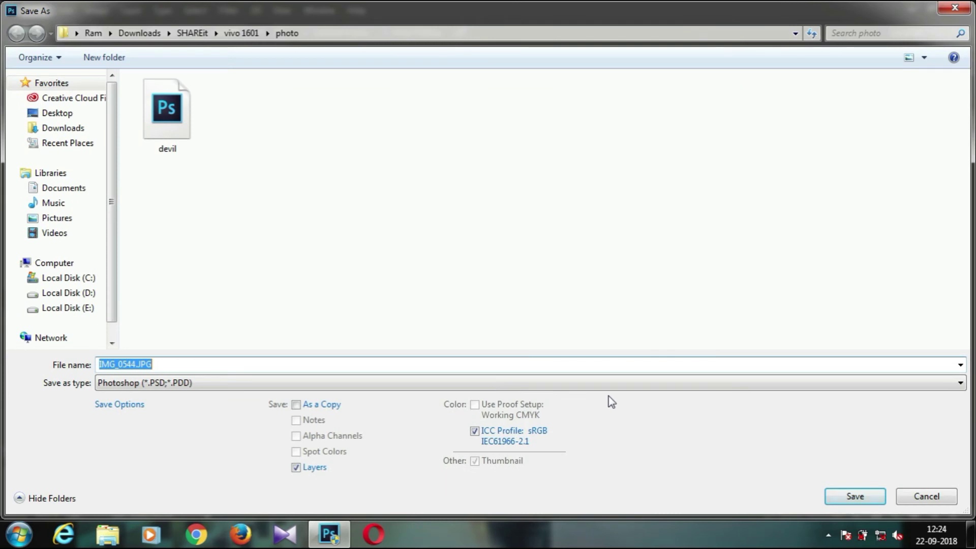
{"action": "type", "text": "###"}
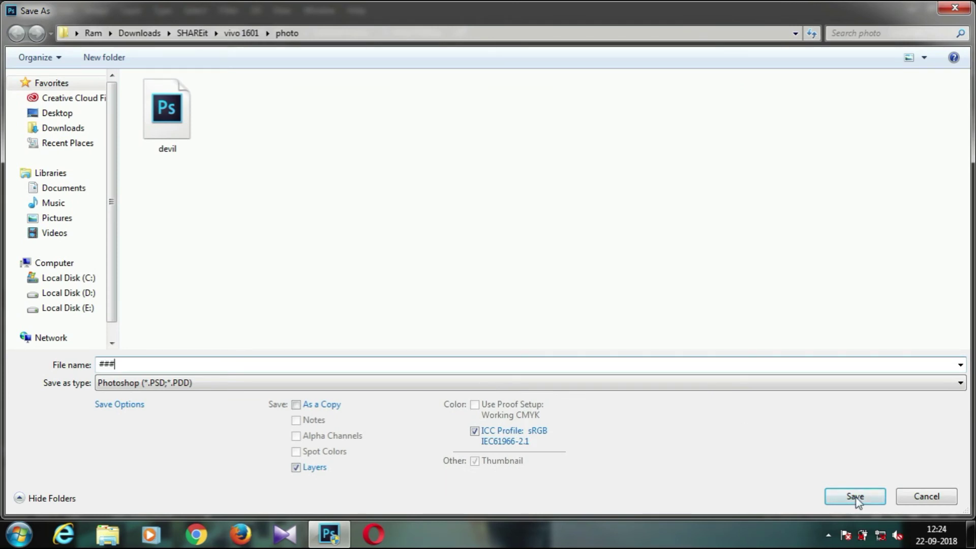
{"action": "left_click", "coordinate": [855, 497]}
{"action": "left_click", "coordinate": [642, 160]}
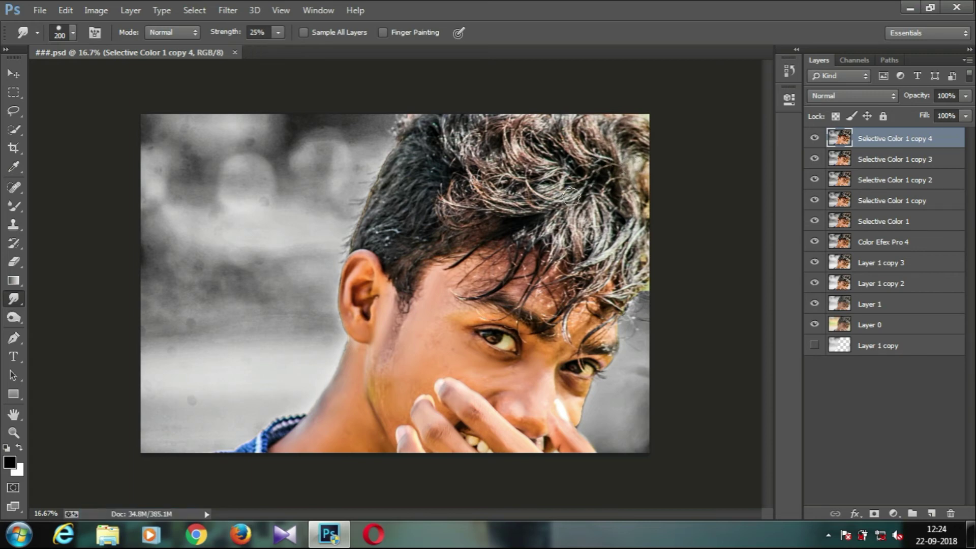
- Open the Camera Raw filter on the top layer and set Clarity +33, Blacks -29, Shadows +43 and Contrast +13
{"action": "left_click", "coordinate": [228, 10]}
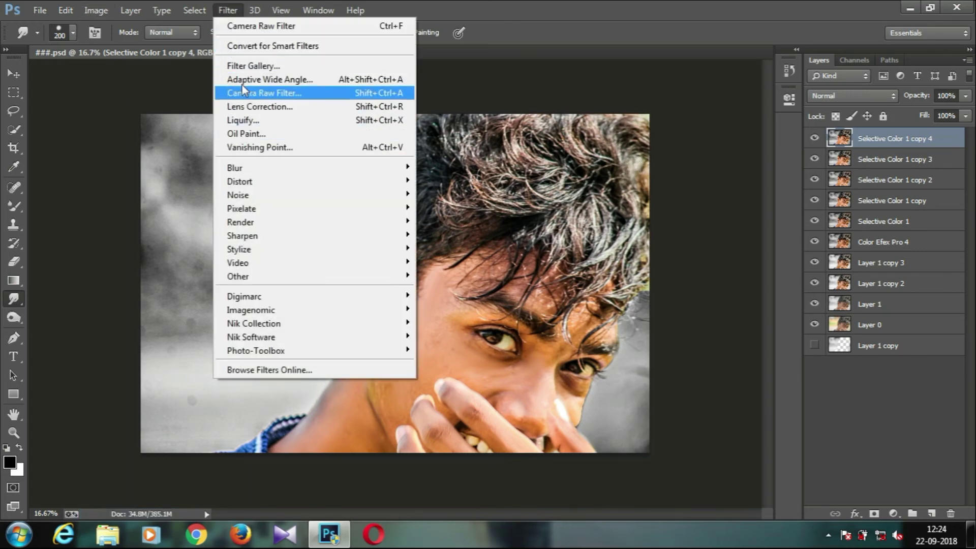
{"action": "left_click", "coordinate": [245, 94]}
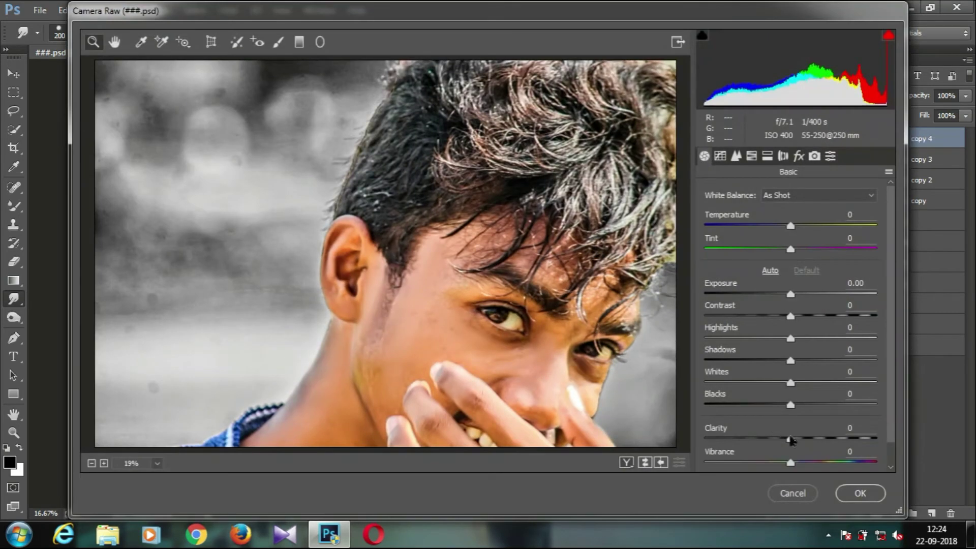
{"action": "left_click_drag", "start_coordinate": [791, 439], "coordinate": [819, 439]}
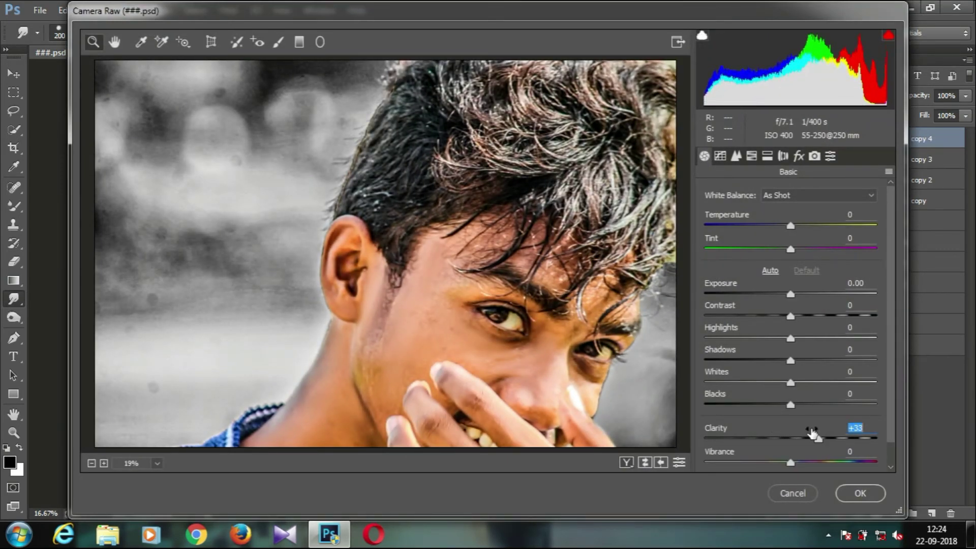
{"action": "left_click_drag", "start_coordinate": [790, 407], "coordinate": [766, 405]}
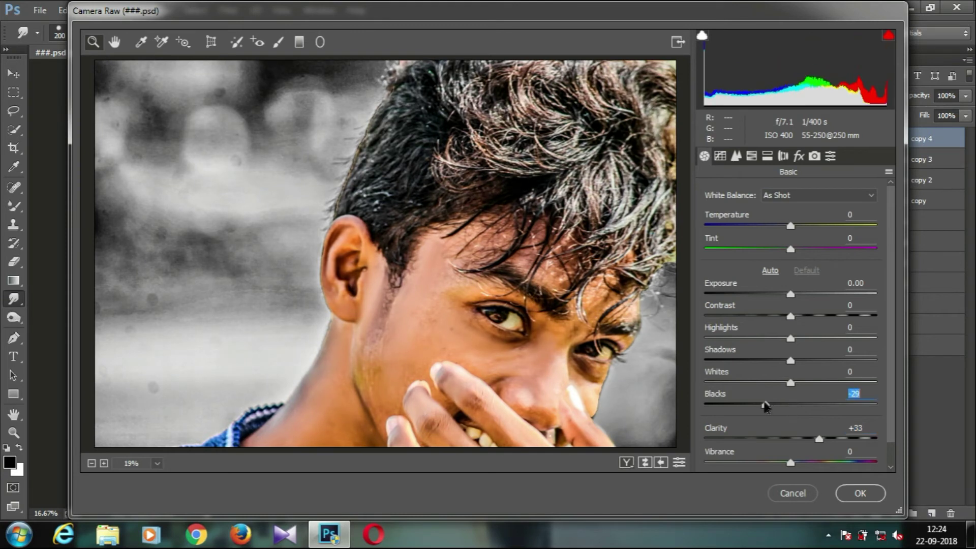
{"action": "left_click_drag", "start_coordinate": [805, 361], "coordinate": [827, 361]}
{"action": "left_click", "coordinate": [802, 316]}
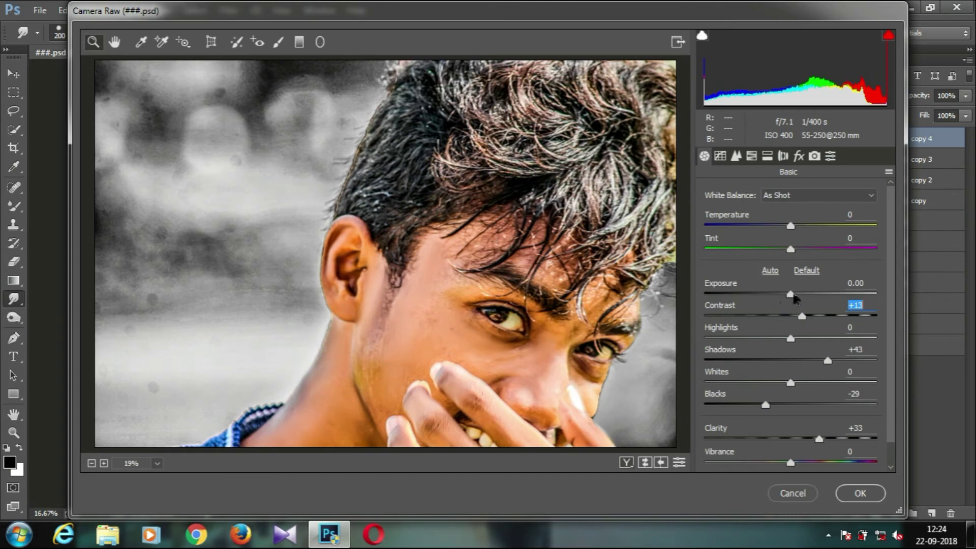
- Lower the Camera Raw Exposure to -0.10
{"action": "left_click", "coordinate": [793, 296]}
{"action": "left_click_drag", "start_coordinate": [792, 298], "coordinate": [788, 297]}
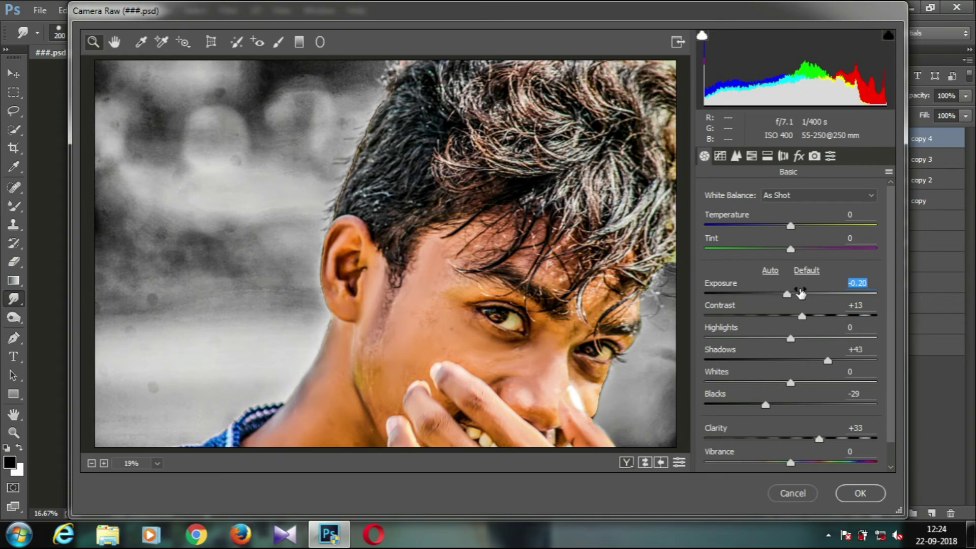
{"action": "type", "text": "0."}
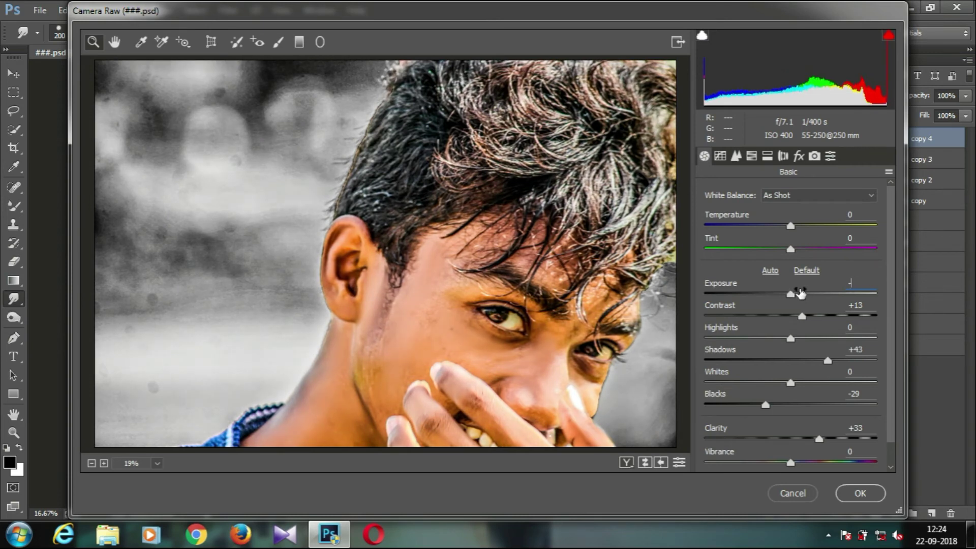
{"action": "type", "text": "10"}
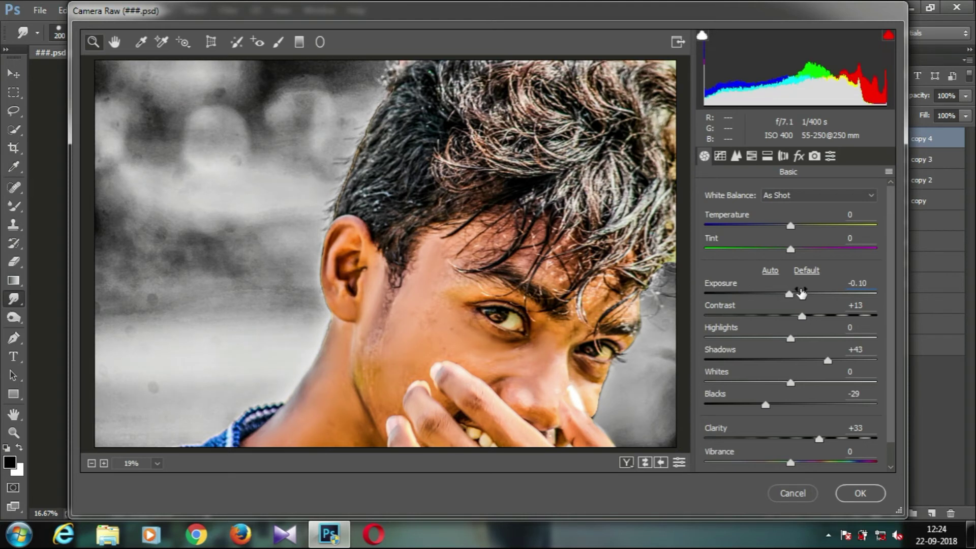
- In the HSL luminance adjustments, set Yellows to +28 and Greens to +44
{"action": "left_click", "coordinate": [751, 155]}
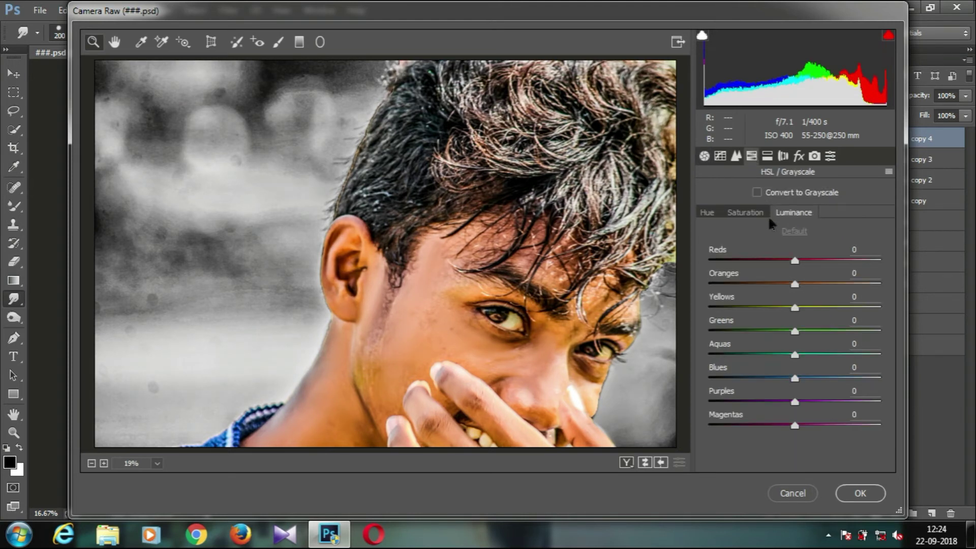
{"action": "left_click", "coordinate": [817, 309]}
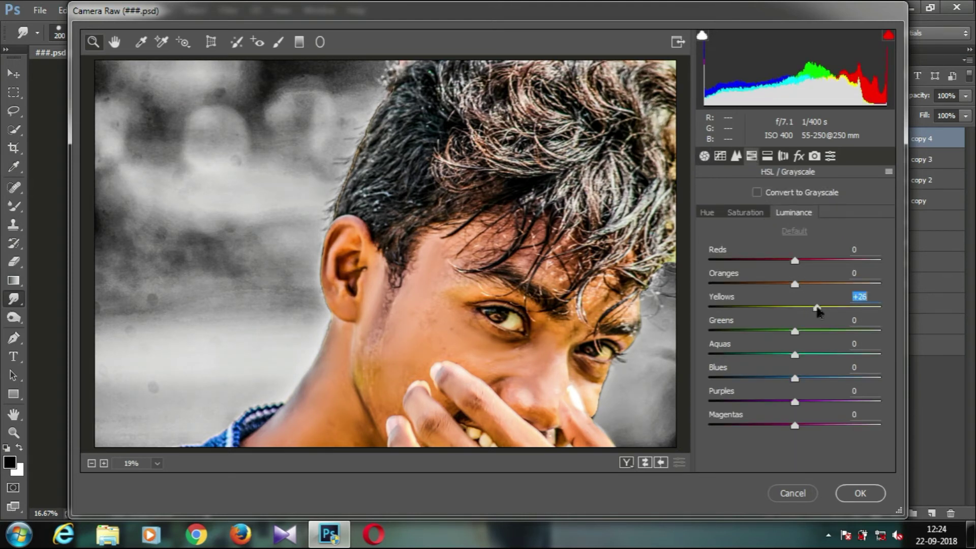
{"action": "left_click_drag", "start_coordinate": [817, 308], "coordinate": [833, 331]}
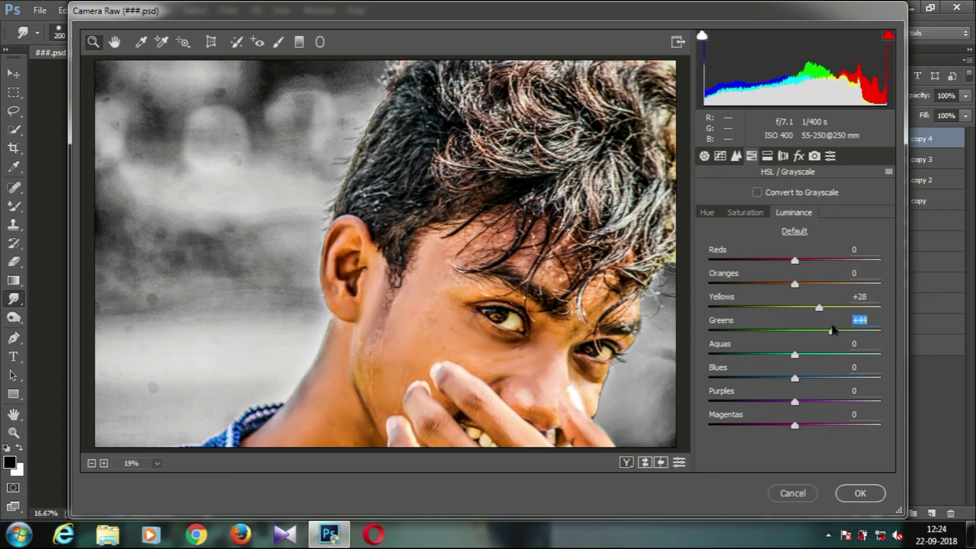
- Reduce the HSL saturation of Greens, Yellows and Blues to -100 each
{"action": "left_click", "coordinate": [746, 213]}
{"action": "left_click", "coordinate": [738, 331]}
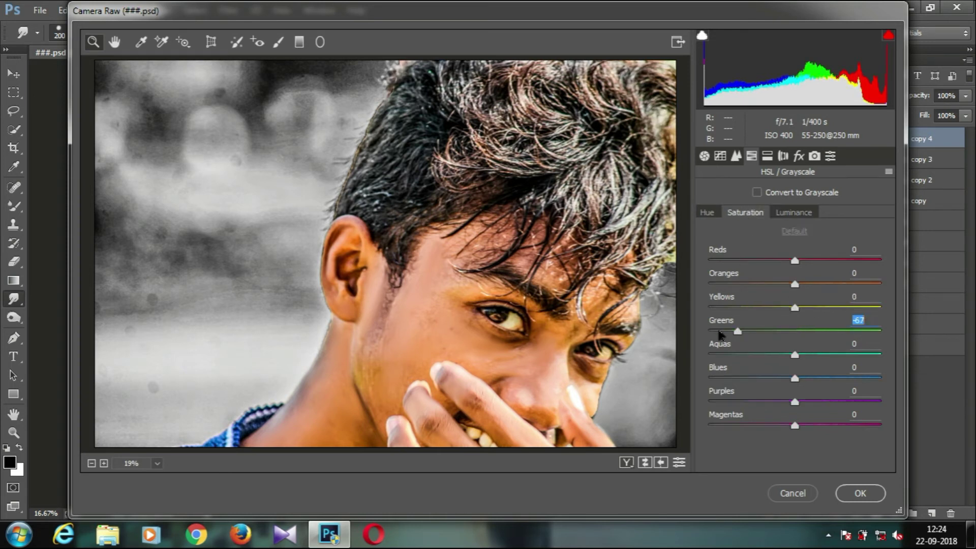
{"action": "left_click_drag", "start_coordinate": [719, 334], "coordinate": [669, 344]}
{"action": "left_click_drag", "start_coordinate": [717, 308], "coordinate": [701, 310]}
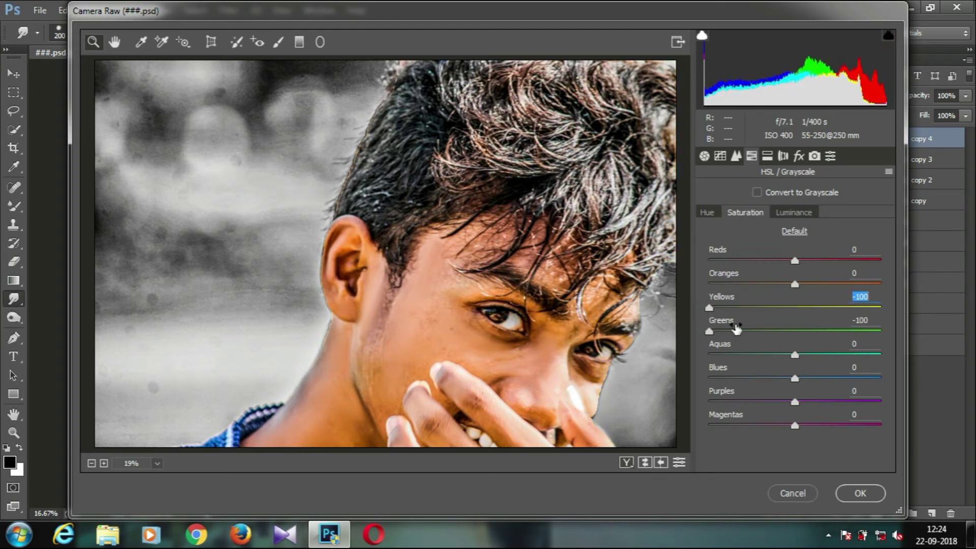
{"action": "left_click_drag", "start_coordinate": [795, 379], "coordinate": [707, 382]}
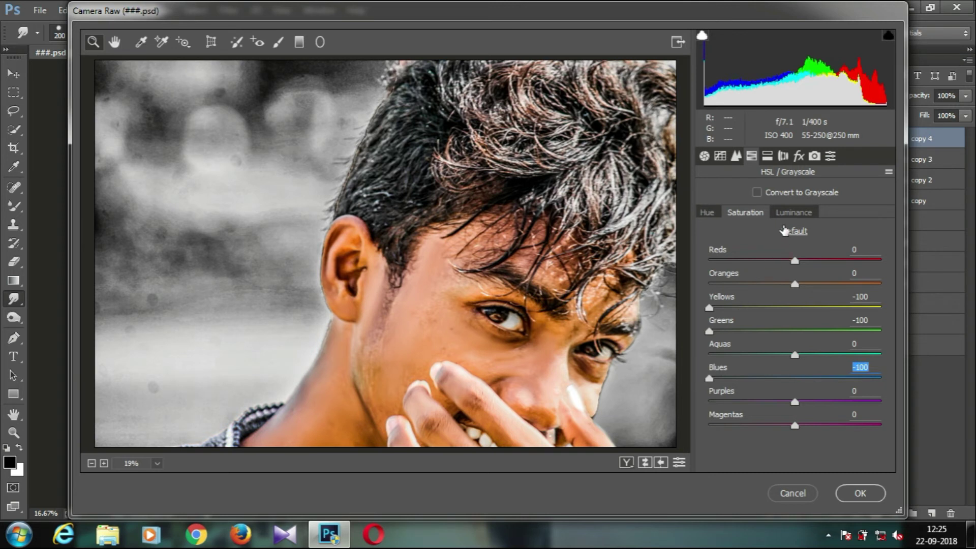
- Raise the HSL luminance of Oranges to +9 and apply the Camera Raw filter
{"action": "left_click", "coordinate": [791, 213]}
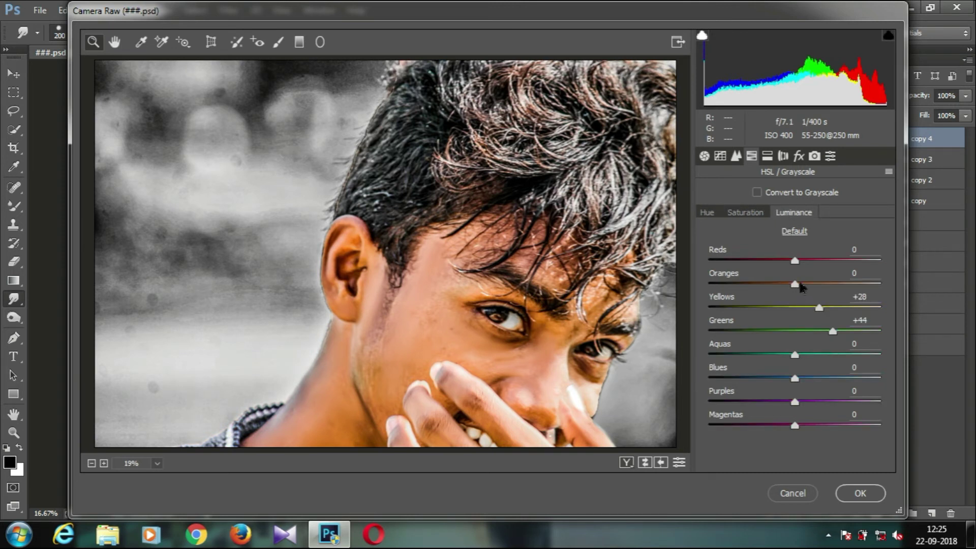
{"action": "left_click_drag", "start_coordinate": [796, 285], "coordinate": [803, 286]}
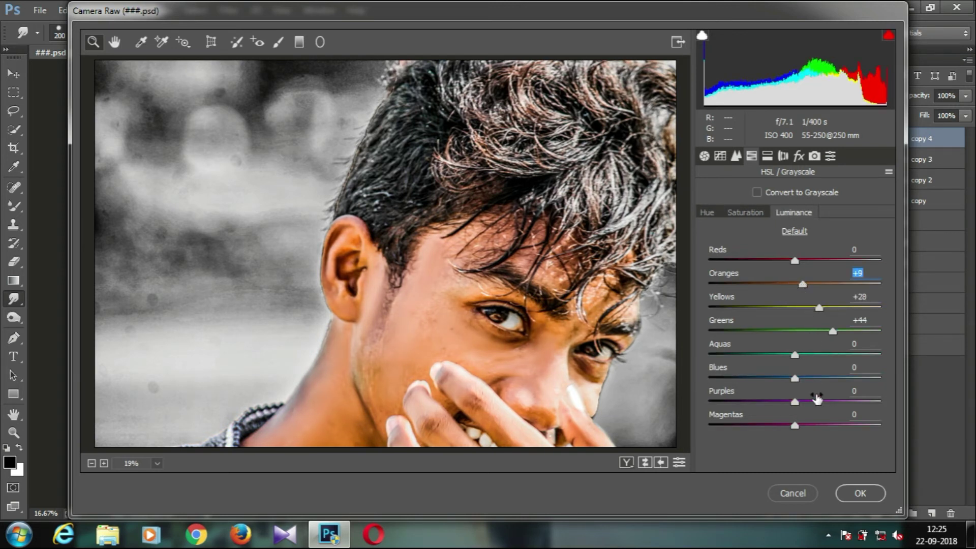
{"action": "left_click", "coordinate": [858, 496]}
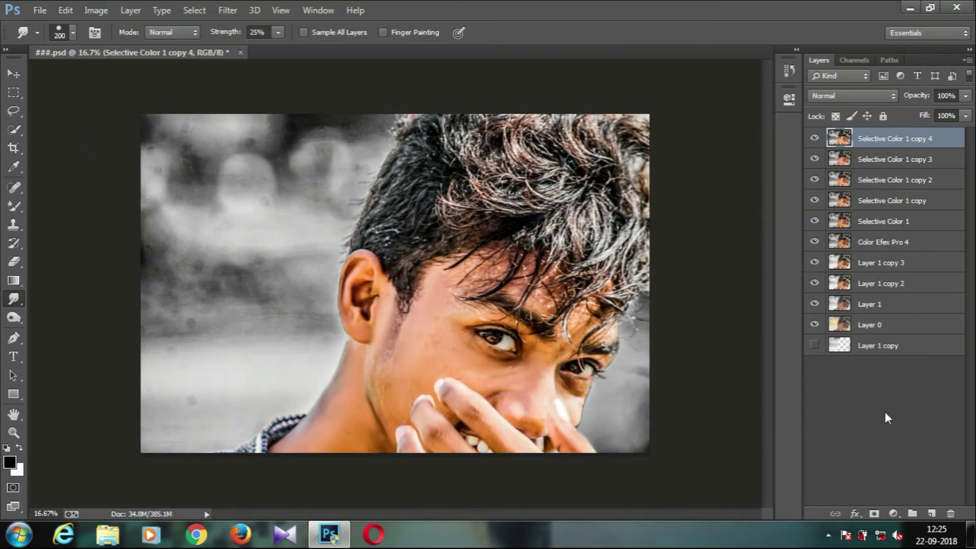
- Duplicate the top layer, save the document, and apply Imagenomic Noiseware with the Default preset to the copy
{"action": "left_click_drag", "start_coordinate": [918, 140], "coordinate": [932, 512]}
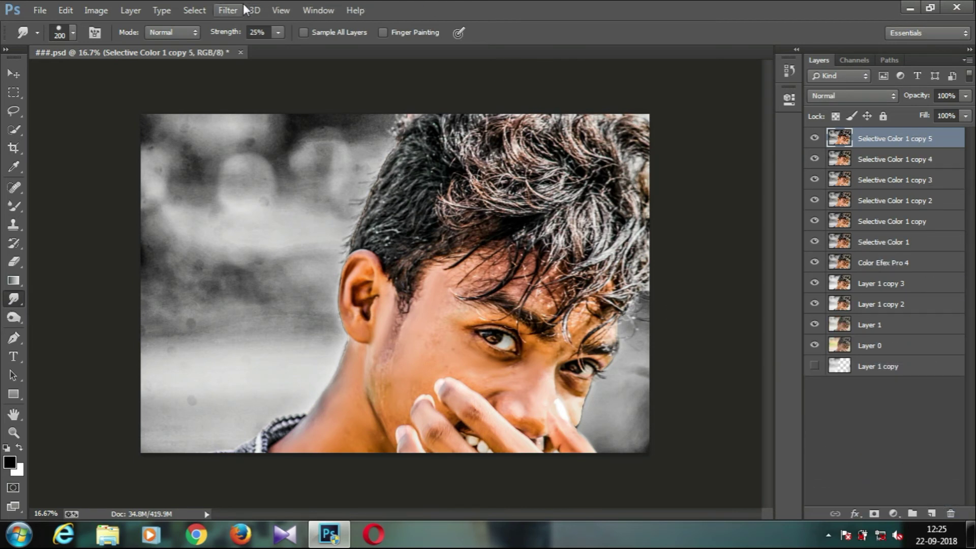
{"action": "key", "text": "ctrl+s"}
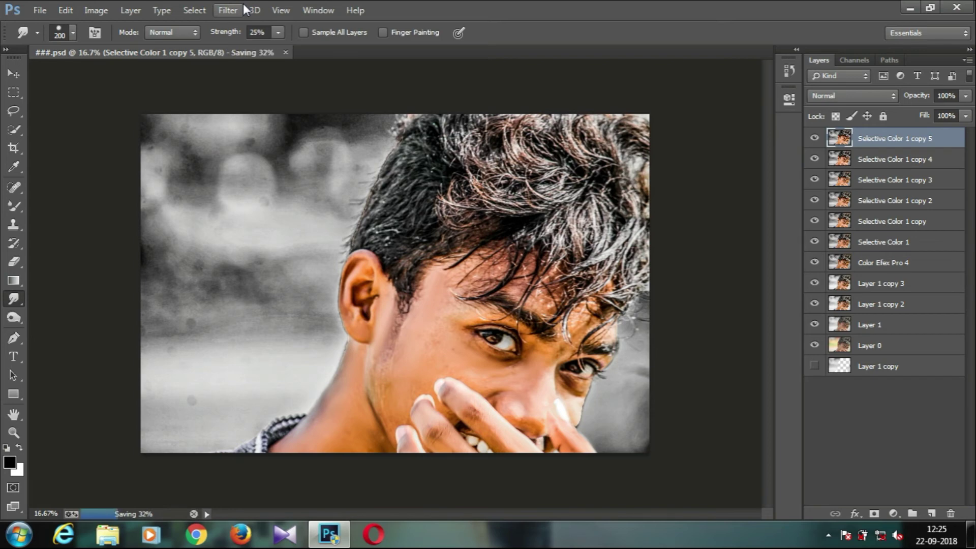
{"action": "left_click", "coordinate": [239, 10]}
{"action": "mouse_move", "coordinate": [337, 316]}
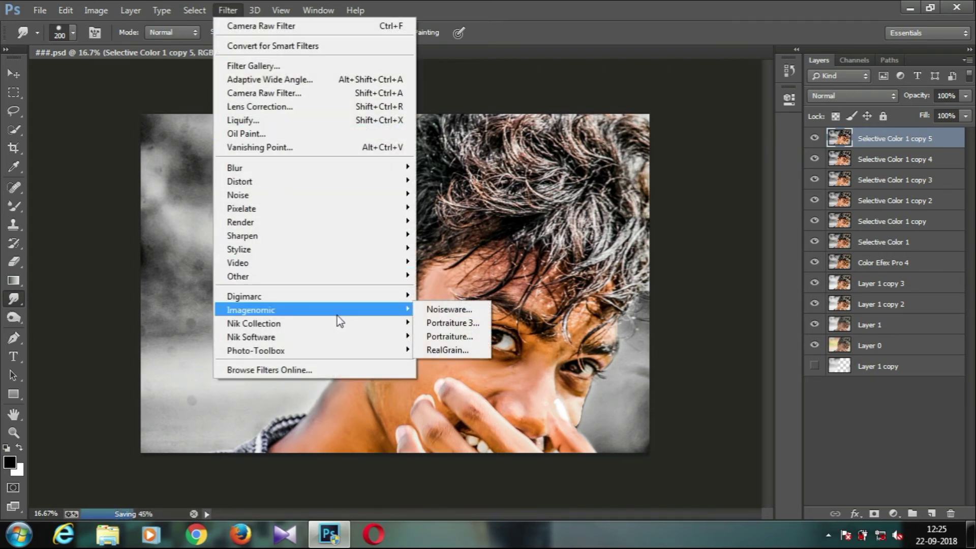
{"action": "left_click", "coordinate": [438, 310]}
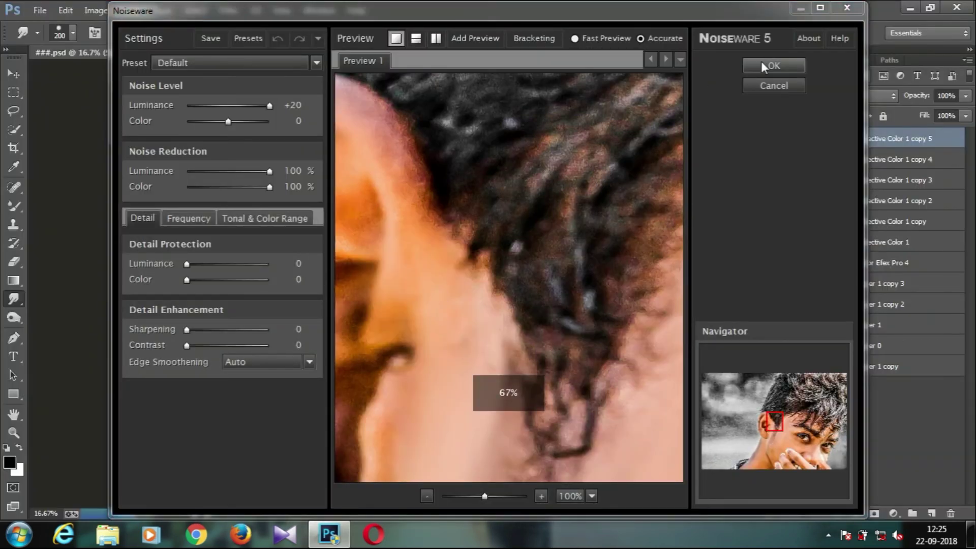
{"action": "left_click", "coordinate": [761, 61]}
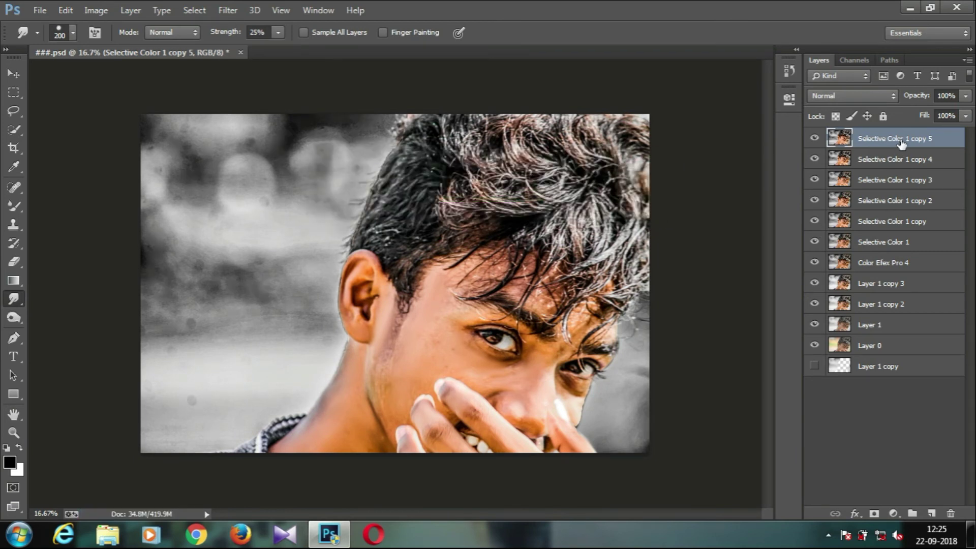
- Duplicate the noise-reduced layer and open Color Efex Pro 4 on the copy
{"action": "left_click_drag", "start_coordinate": [901, 145], "coordinate": [933, 515]}
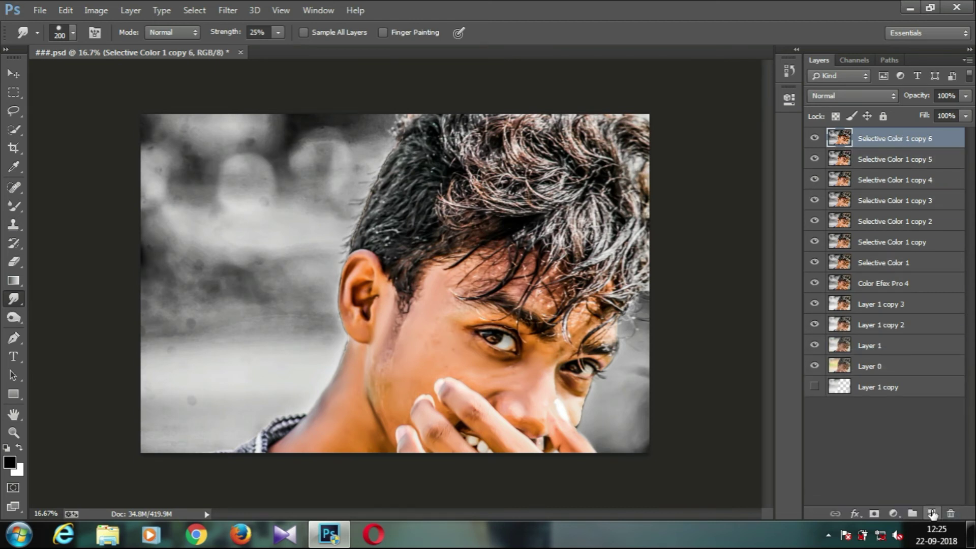
{"action": "left_click", "coordinate": [229, 16]}
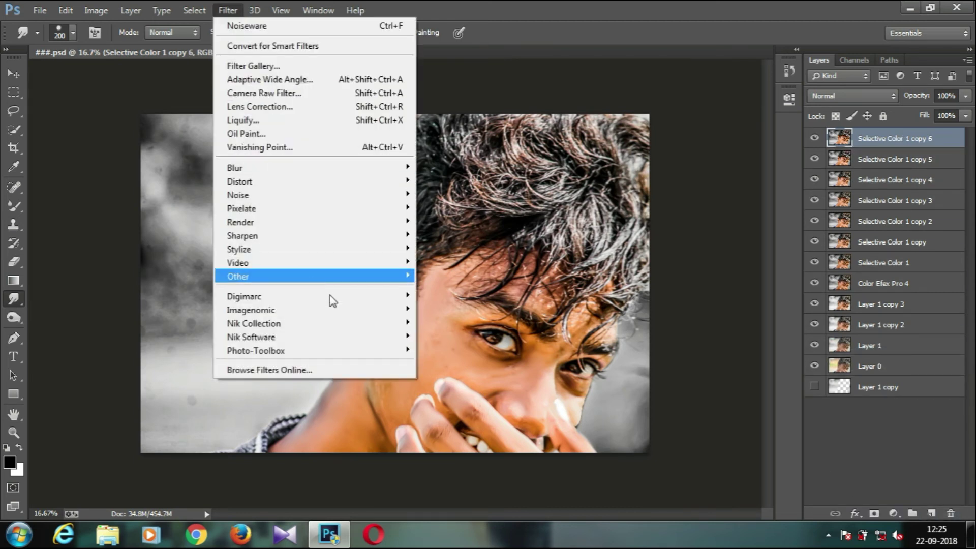
{"action": "mouse_move", "coordinate": [384, 324]}
{"action": "left_click", "coordinate": [457, 323]}
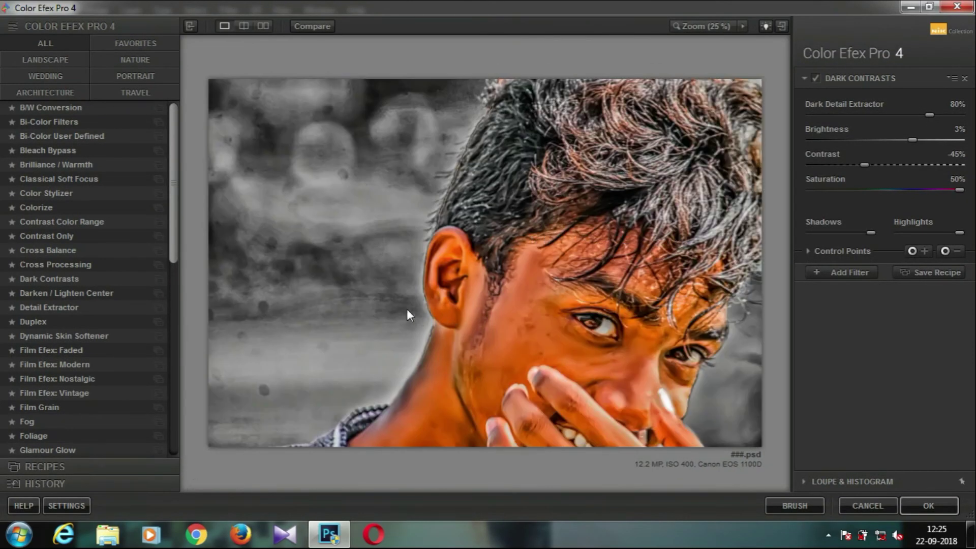
- Try the Contrast Color Range filter with Color Contrast at 25%
{"action": "left_click", "coordinate": [77, 223]}
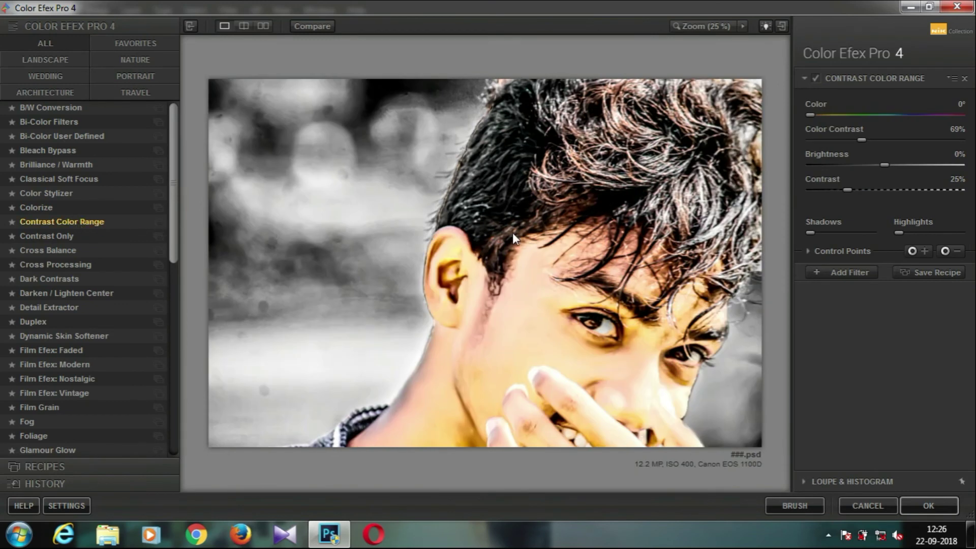
{"action": "left_click", "coordinate": [828, 139]}
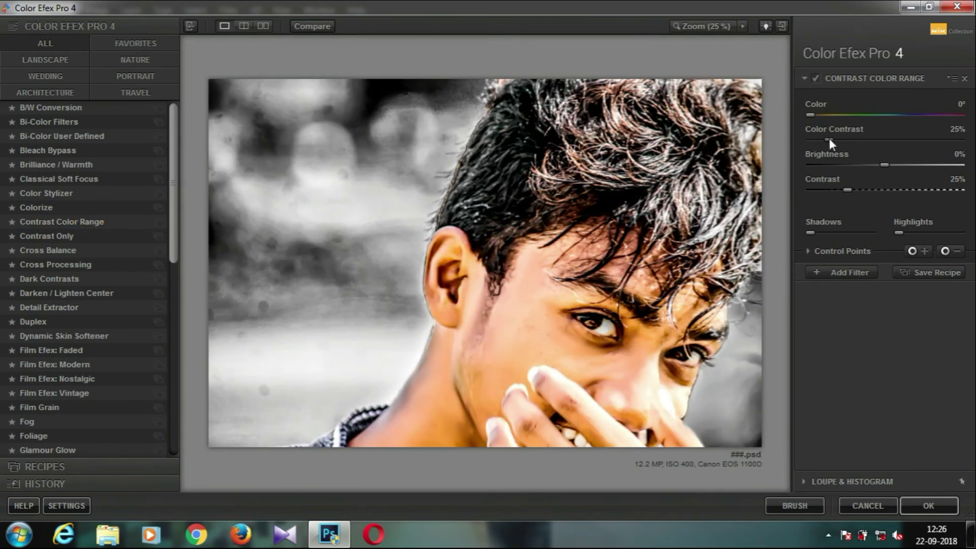
- Switch to the Vignette Filter, set Transition to 100%, Size to 0% and Opacity to 49%, and apply it to the image
{"action": "left_click_drag", "start_coordinate": [173, 239], "coordinate": [152, 475]}
{"action": "left_click", "coordinate": [65, 408]}
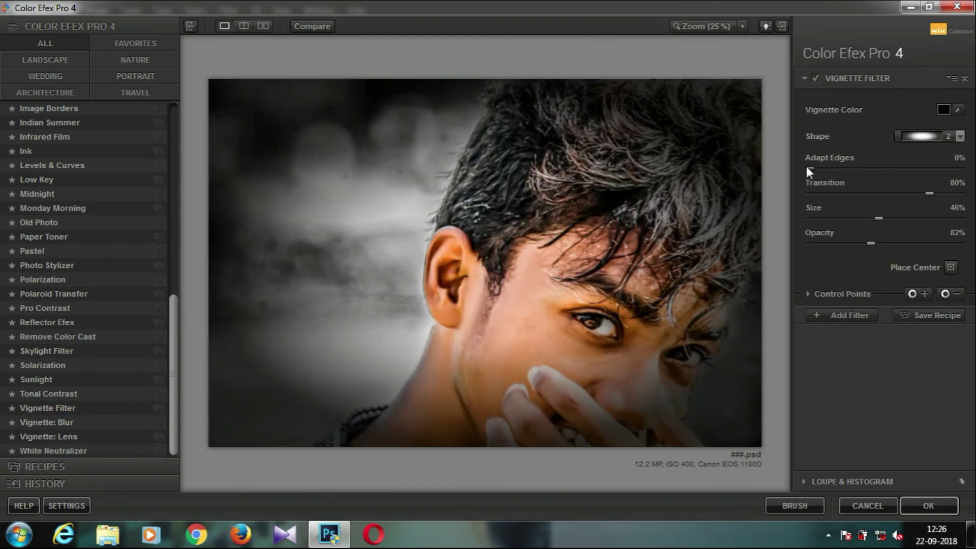
{"action": "left_click", "coordinate": [966, 196]}
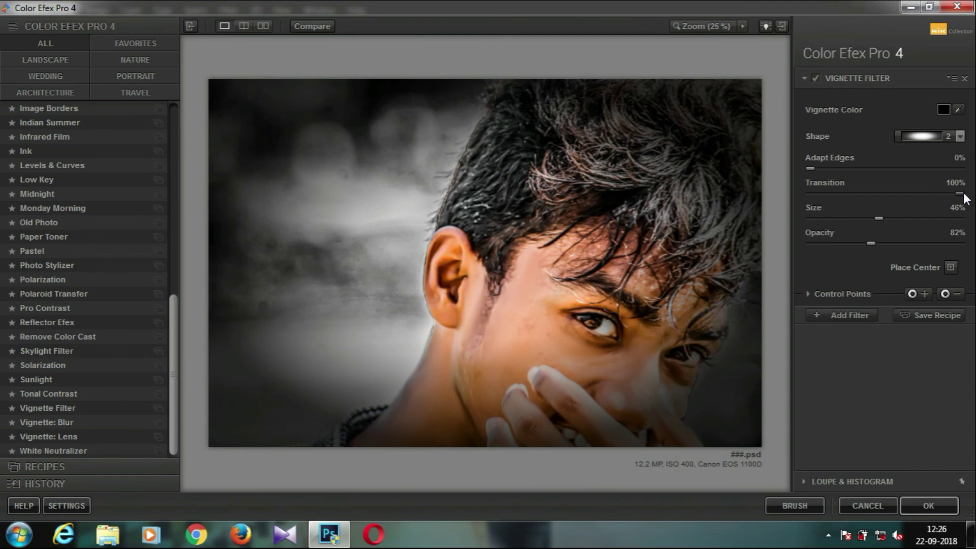
{"action": "left_click", "coordinate": [806, 219]}
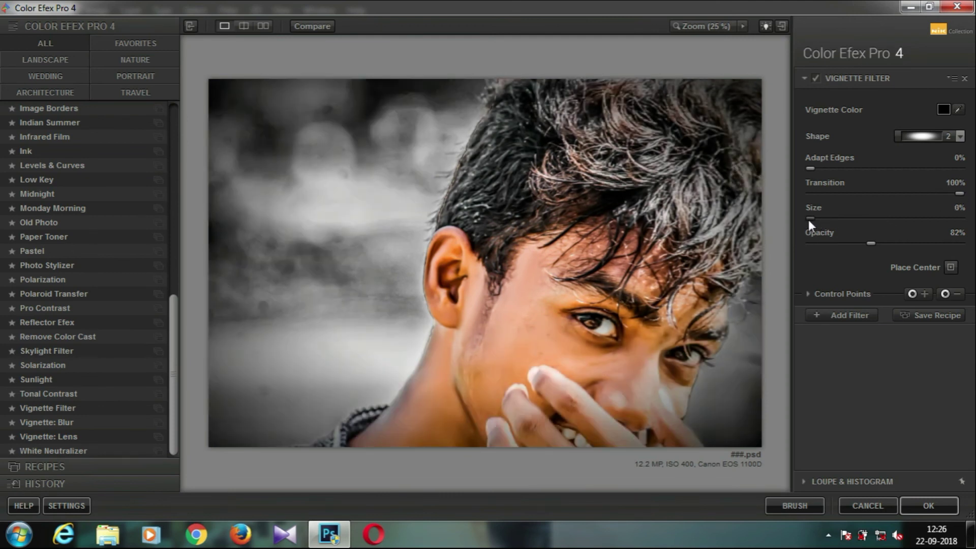
{"action": "left_click", "coordinate": [847, 243]}
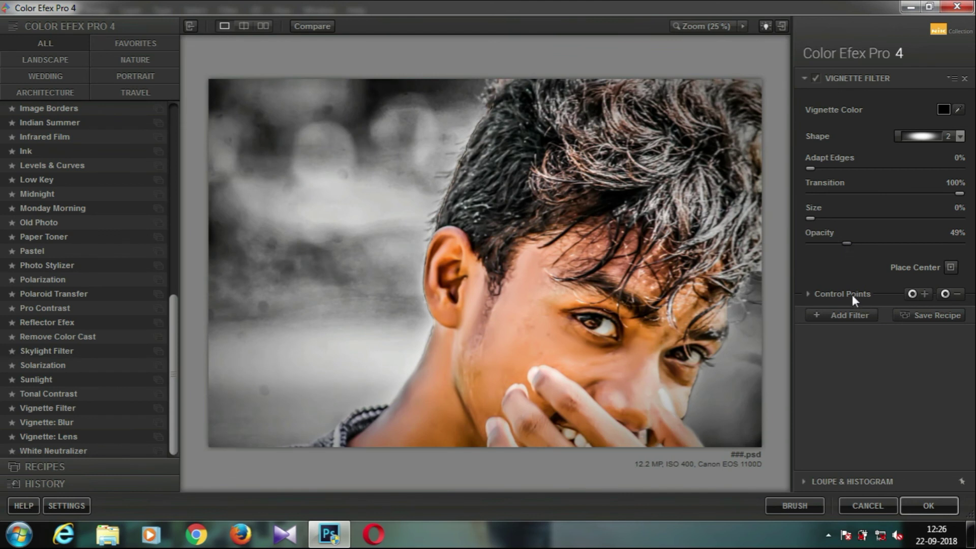
{"action": "left_click", "coordinate": [848, 318]}
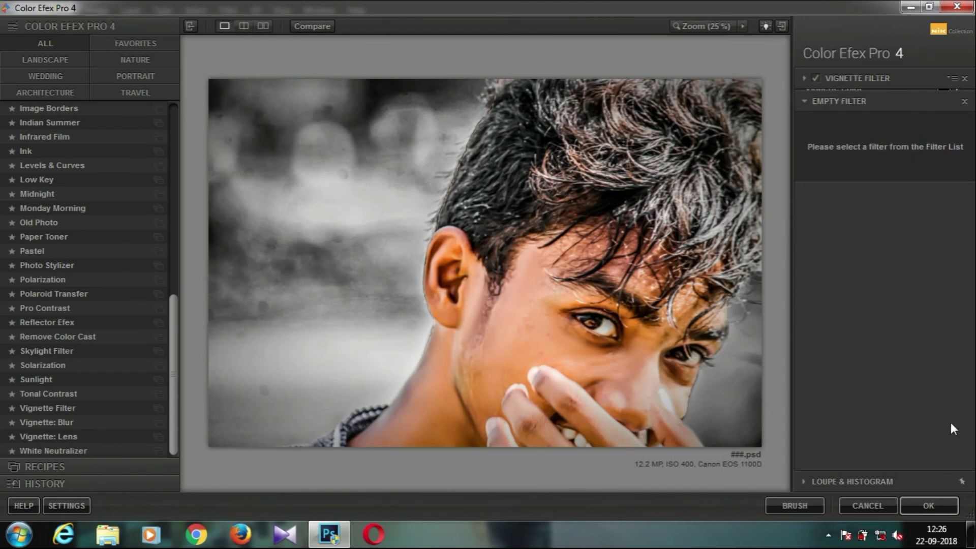
{"action": "left_click", "coordinate": [934, 506]}
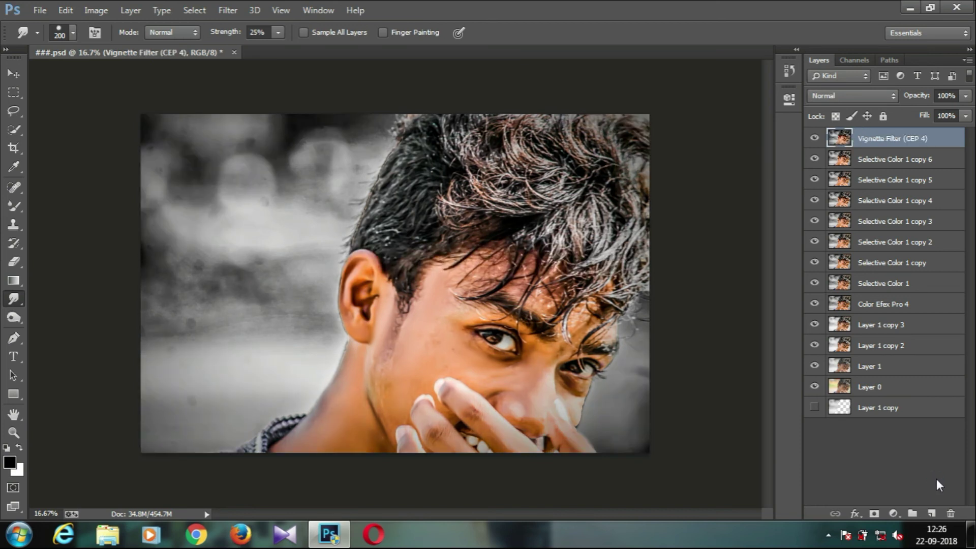
- Duplicate the vignette layer and open the Camera Raw filter on the copy
{"action": "left_click_drag", "start_coordinate": [906, 139], "coordinate": [935, 510]}
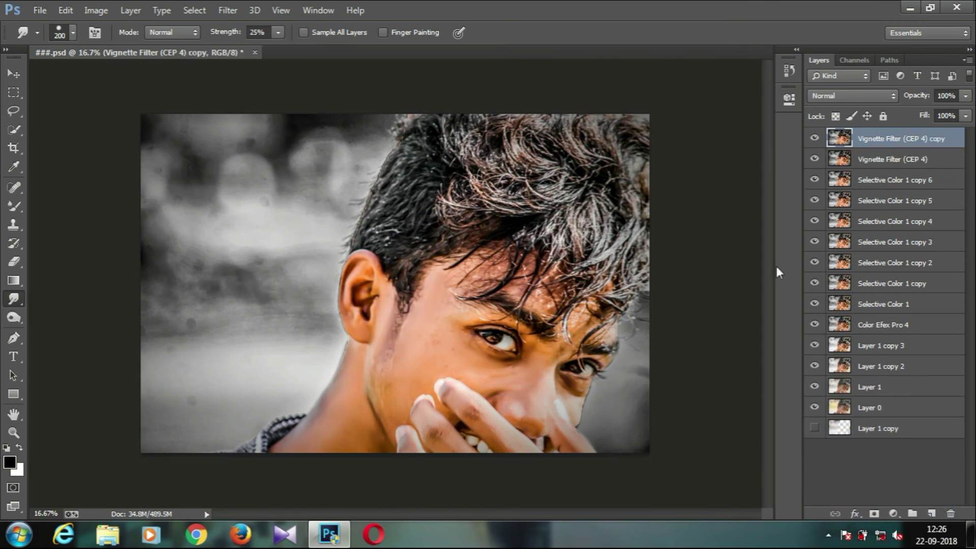
{"action": "left_click", "coordinate": [252, 9]}
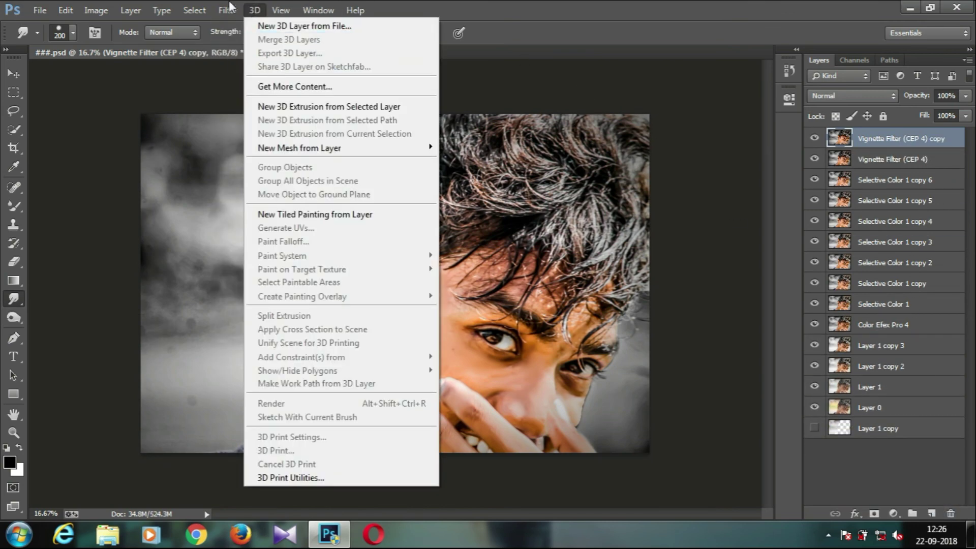
{"action": "mouse_move", "coordinate": [229, 5]}
{"action": "left_click", "coordinate": [266, 91]}
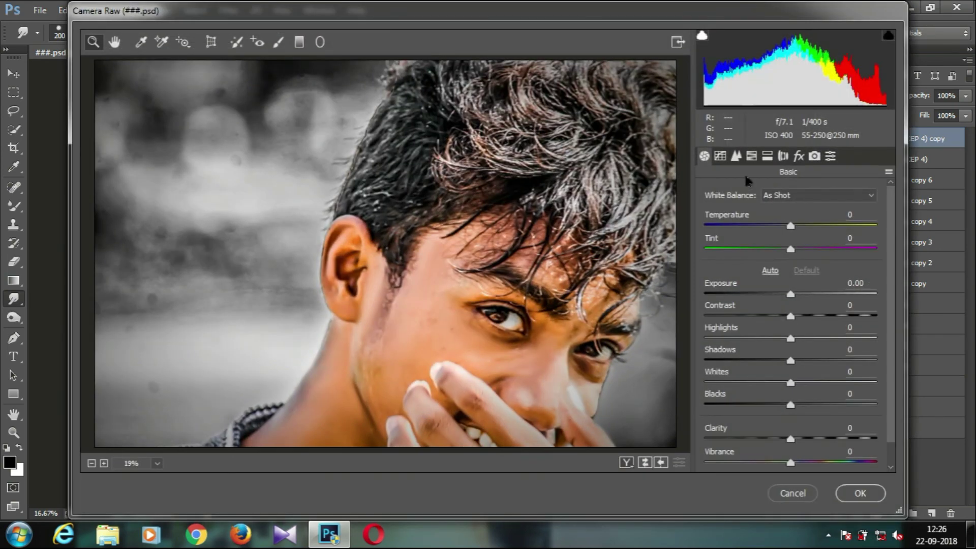
- Set the Camera Raw sharpening amount to 37 and the luminance noise reduction to 32
{"action": "left_click", "coordinate": [738, 158]}
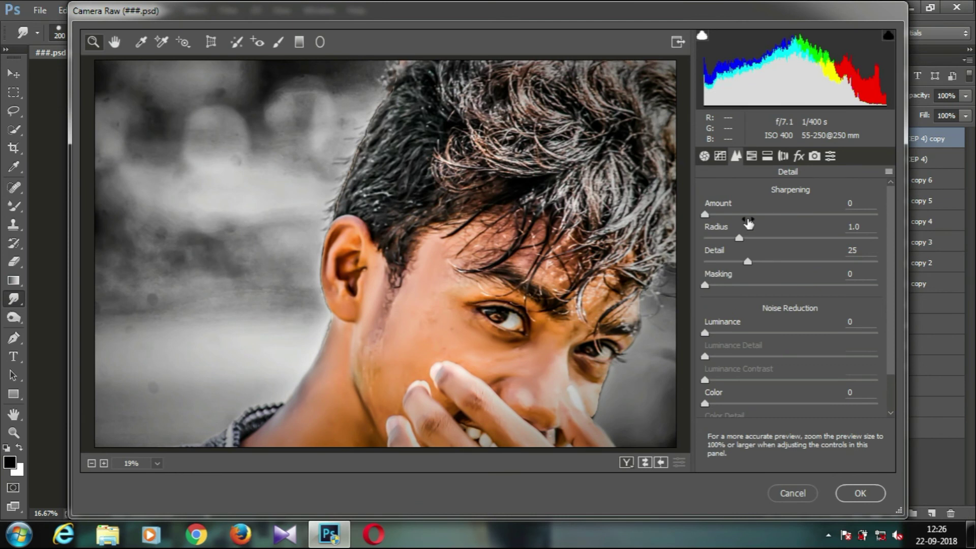
{"action": "left_click", "coordinate": [747, 215]}
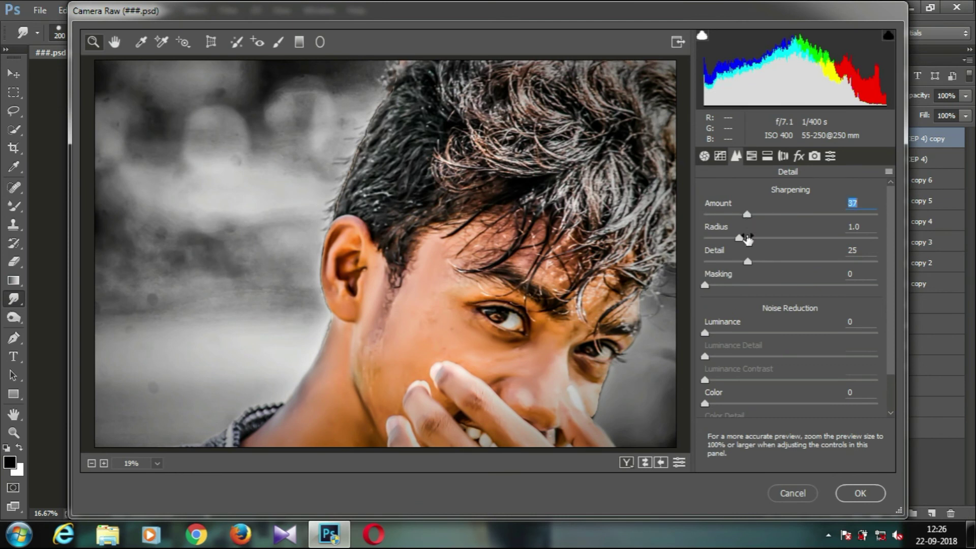
{"action": "left_click", "coordinate": [754, 333]}
{"action": "left_click_drag", "start_coordinate": [754, 332], "coordinate": [758, 333]}
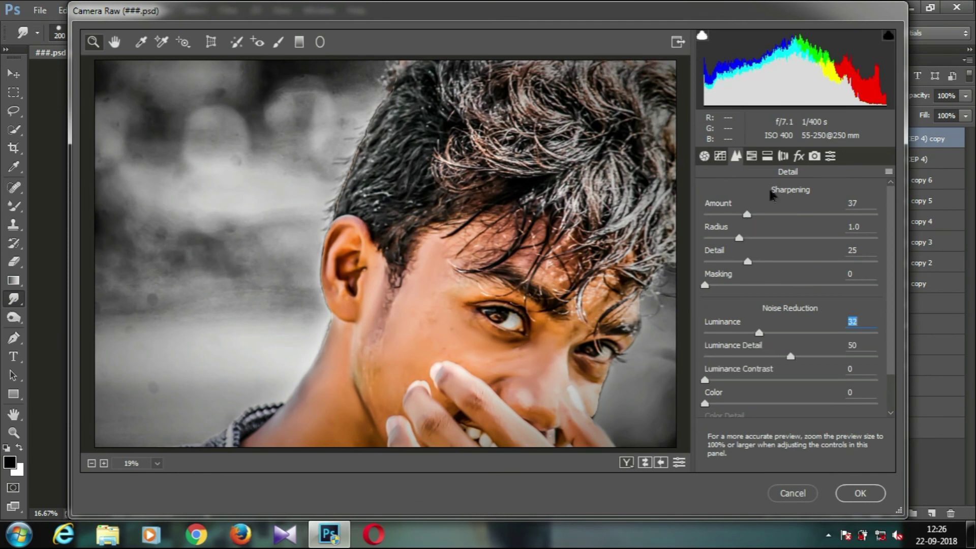
- Set the post-crop vignetting amount to -8 with Highlight Priority style and apply the Camera Raw filter
{"action": "left_click", "coordinate": [798, 156]}
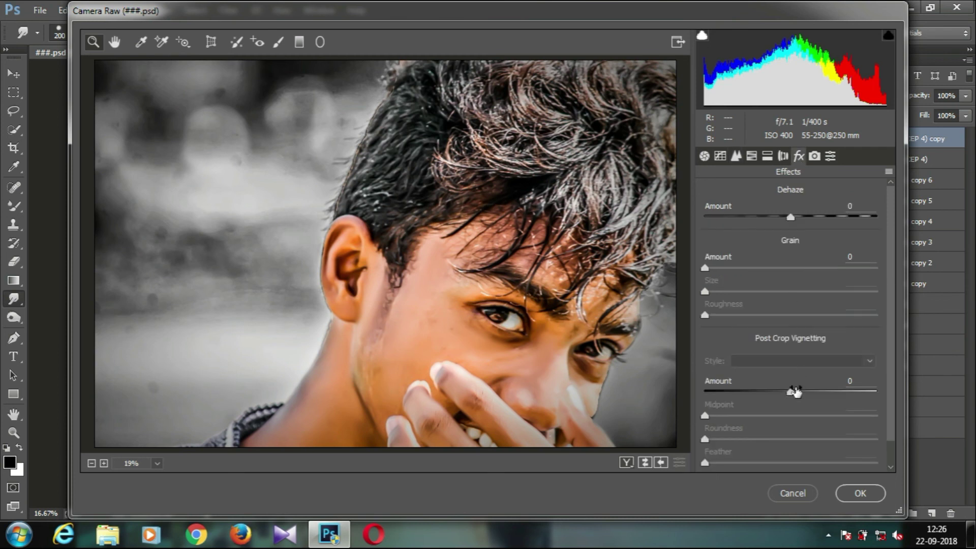
{"action": "left_click_drag", "start_coordinate": [789, 392], "coordinate": [783, 396]}
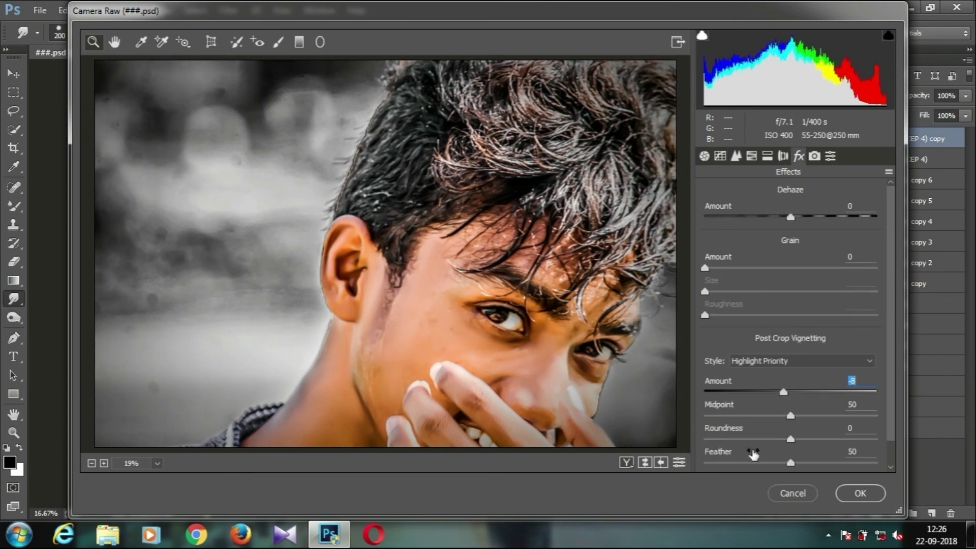
{"action": "left_click", "coordinate": [858, 493]}
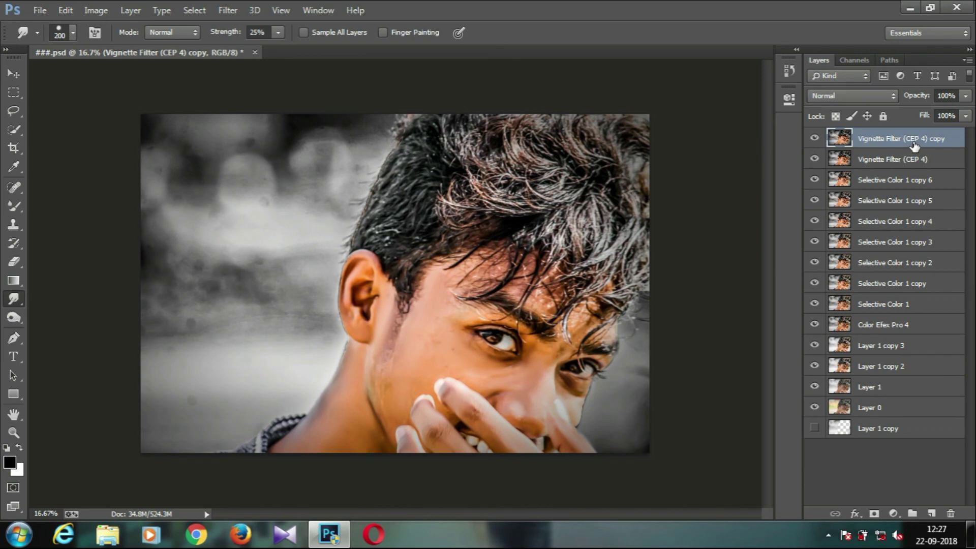
- Duplicate the top layer and apply the Oil Paint filter to the copy with Shine reduced to 0
{"action": "left_click_drag", "start_coordinate": [915, 147], "coordinate": [931, 514]}
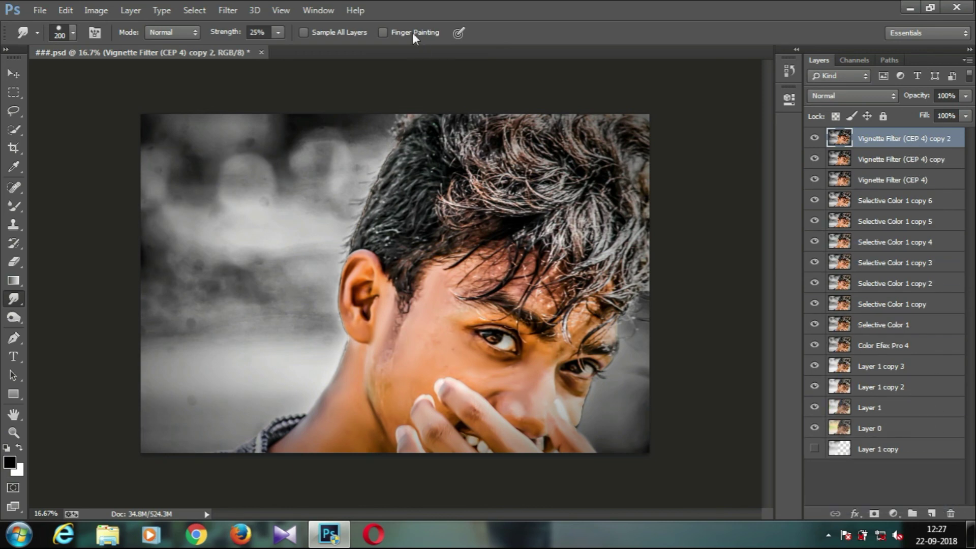
{"action": "left_click", "coordinate": [226, 10]}
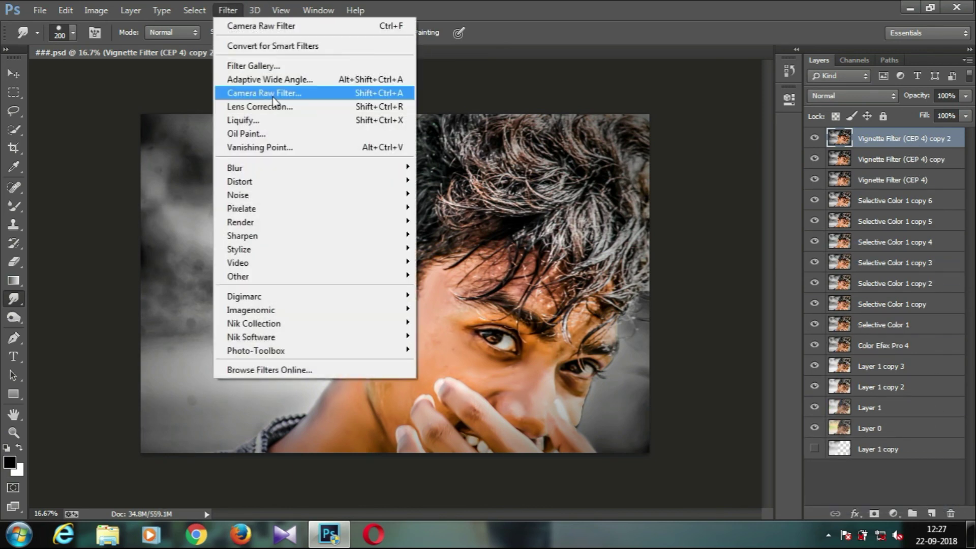
{"action": "left_click", "coordinate": [283, 132]}
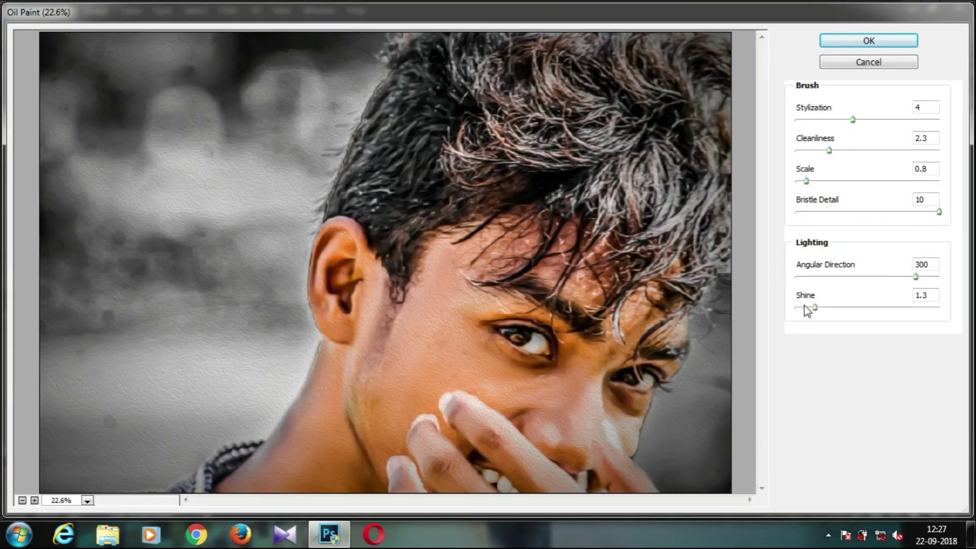
{"action": "left_click_drag", "start_coordinate": [804, 307], "coordinate": [782, 312]}
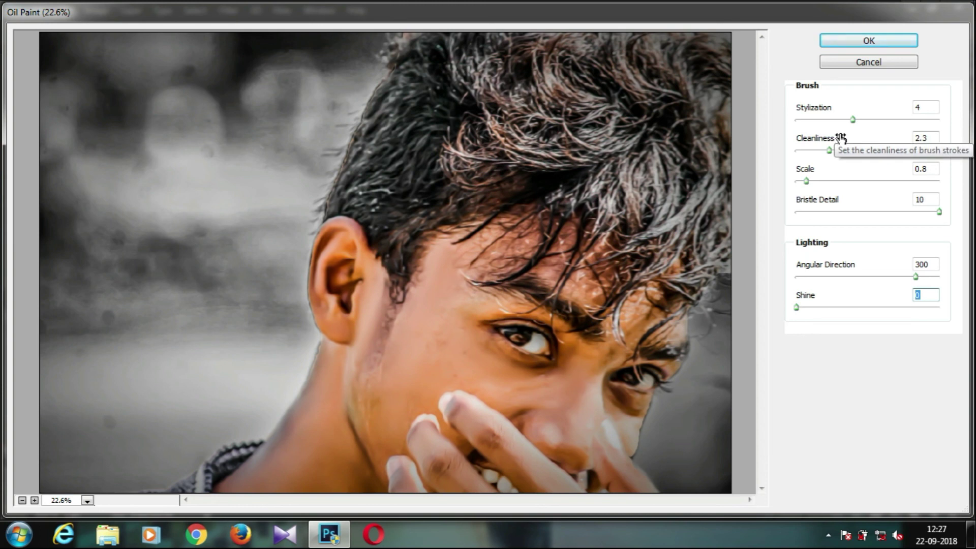
{"action": "left_click", "coordinate": [871, 44]}
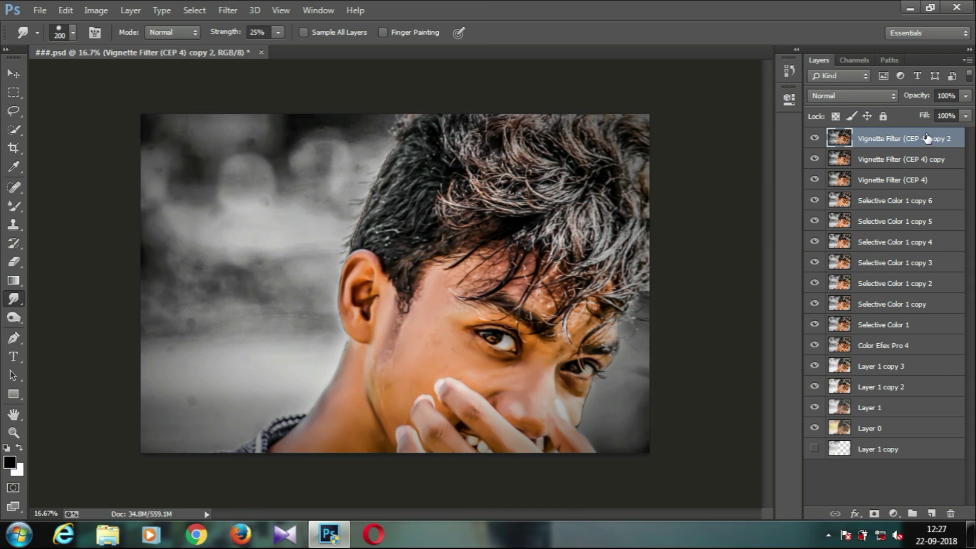
- Duplicate the oil-painted layer and minimize the Photoshop window to reach the desktop
{"action": "left_click_drag", "start_coordinate": [925, 138], "coordinate": [931, 511]}
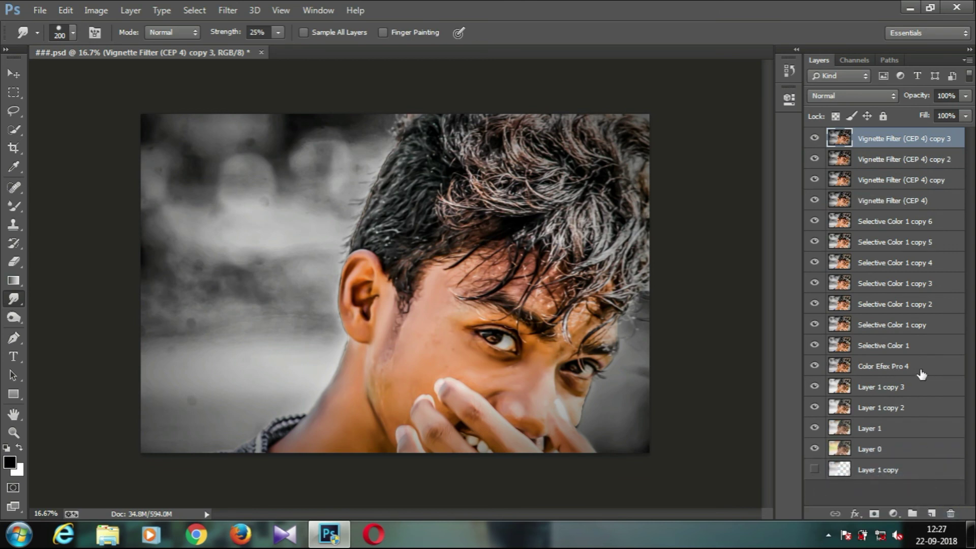
{"action": "left_click", "coordinate": [908, 14]}
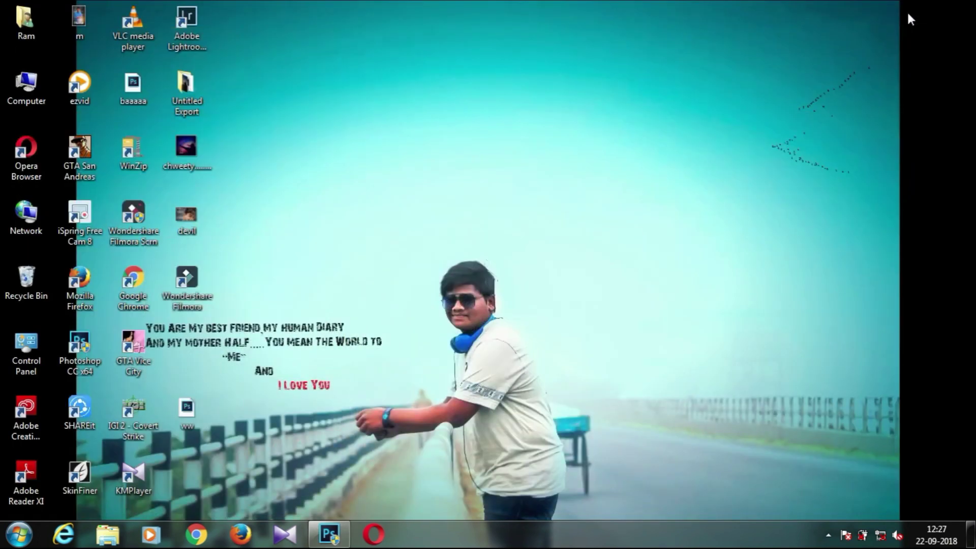